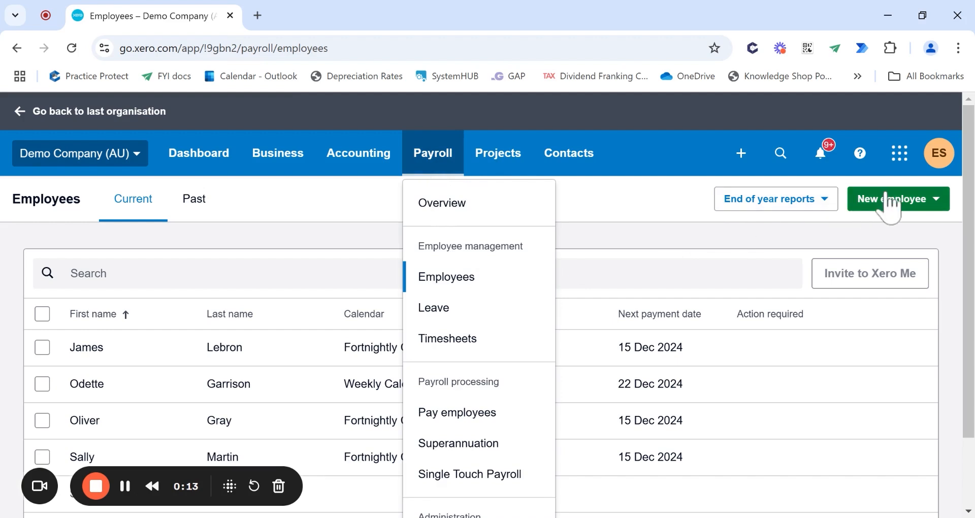
- Choose Add employee from the New employee menu to get a blank employee form
{"action": "left_click", "coordinate": [891, 205]}
{"action": "left_click", "coordinate": [897, 241]}
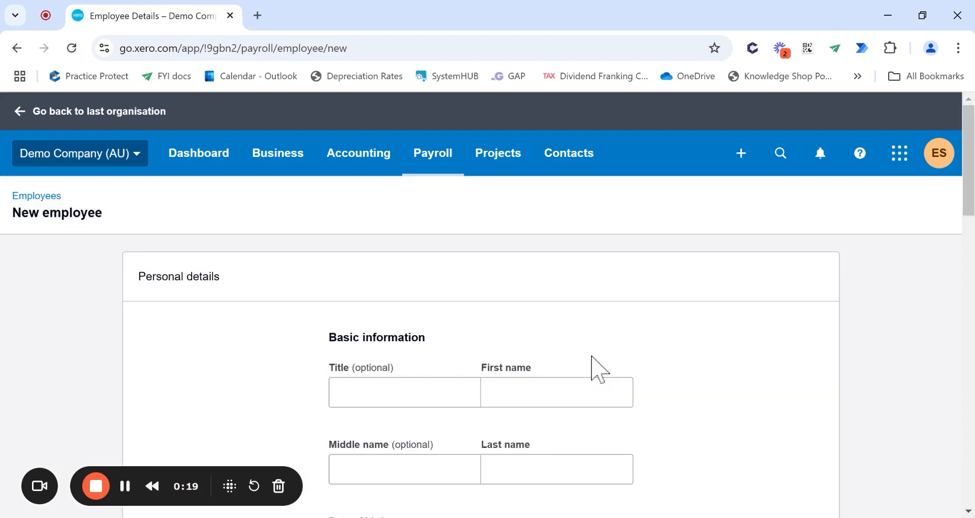
{"action": "scroll", "coordinate": [584, 366], "scroll_direction": "down", "scroll_amount": 2}
- Enter the employee's first name and last name
{"action": "left_click", "coordinate": [557, 316]}
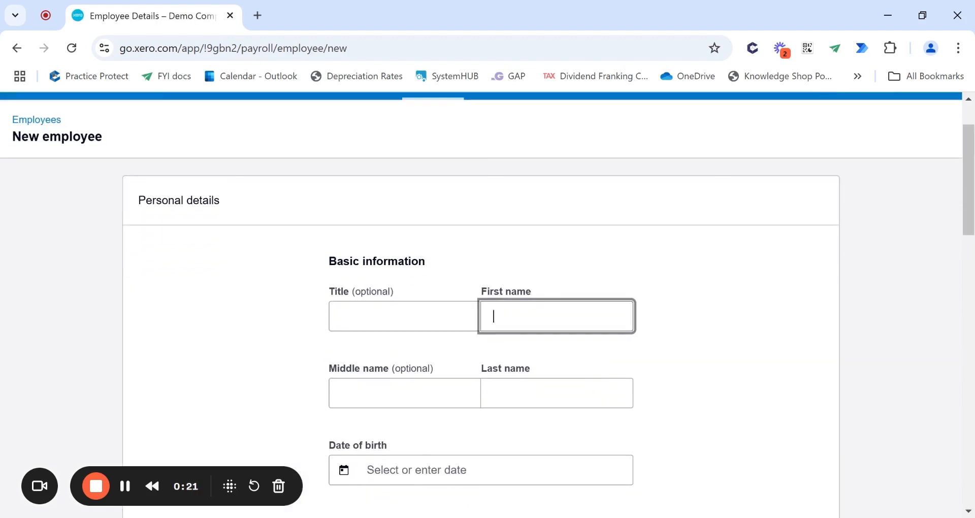
{"action": "key", "text": "Tab"}
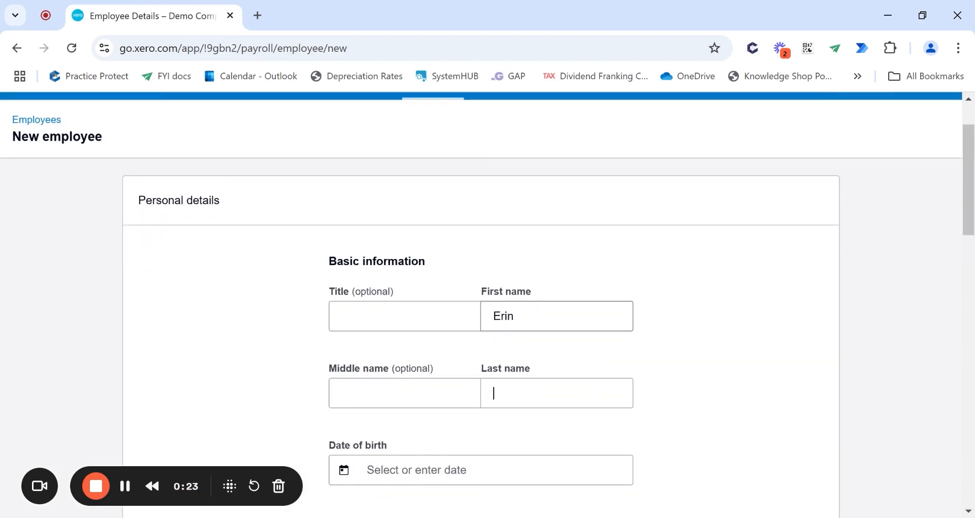
{"action": "scroll", "coordinate": [481, 305], "scroll_direction": "down", "scroll_amount": 2}
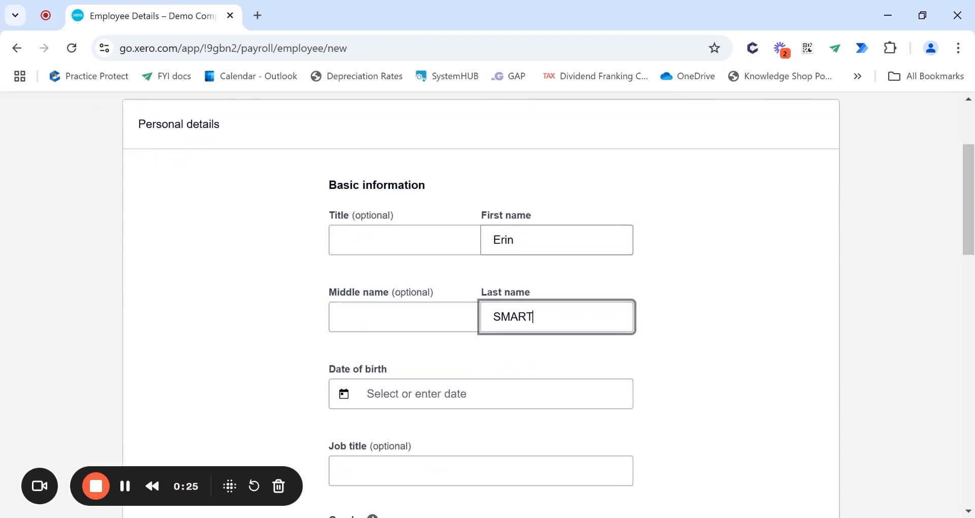
- Set the date of birth to 1/1/1990 and the gender to Female
{"action": "key", "text": "Tab"}
{"action": "type", "text": "1/1/1990"}
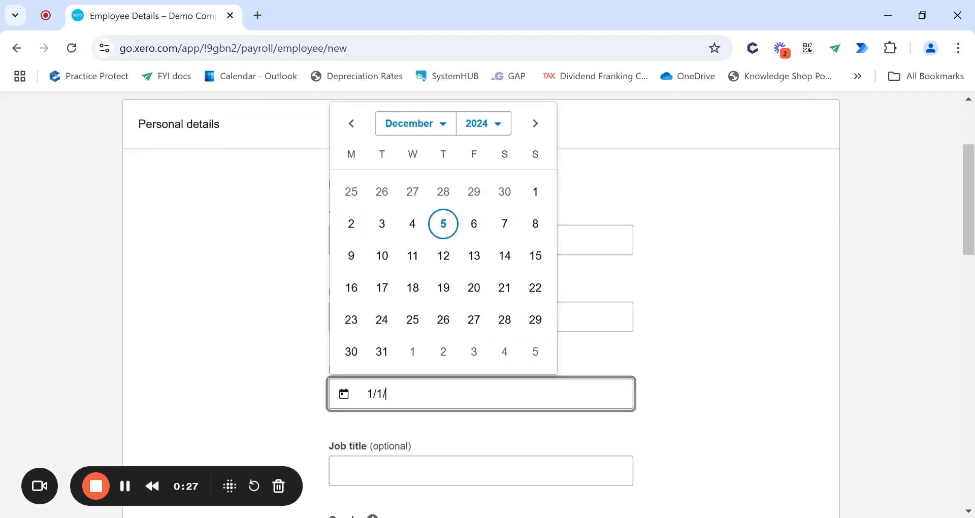
{"action": "key", "text": "Tab"}
{"action": "scroll", "coordinate": [431, 370], "scroll_direction": "down", "scroll_amount": 4}
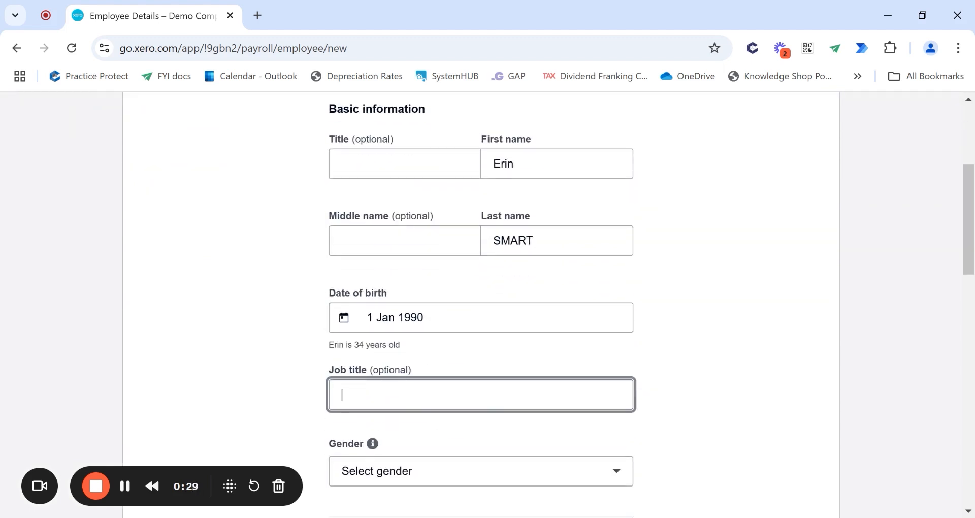
{"action": "left_click", "coordinate": [428, 319]}
{"action": "left_click", "coordinate": [429, 360]}
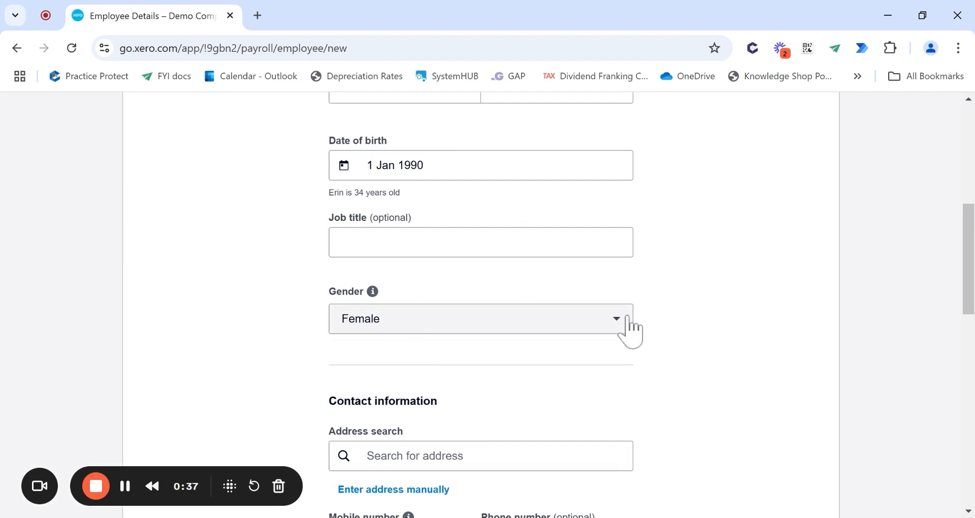
{"action": "scroll", "coordinate": [644, 339], "scroll_direction": "down", "scroll_amount": 1}
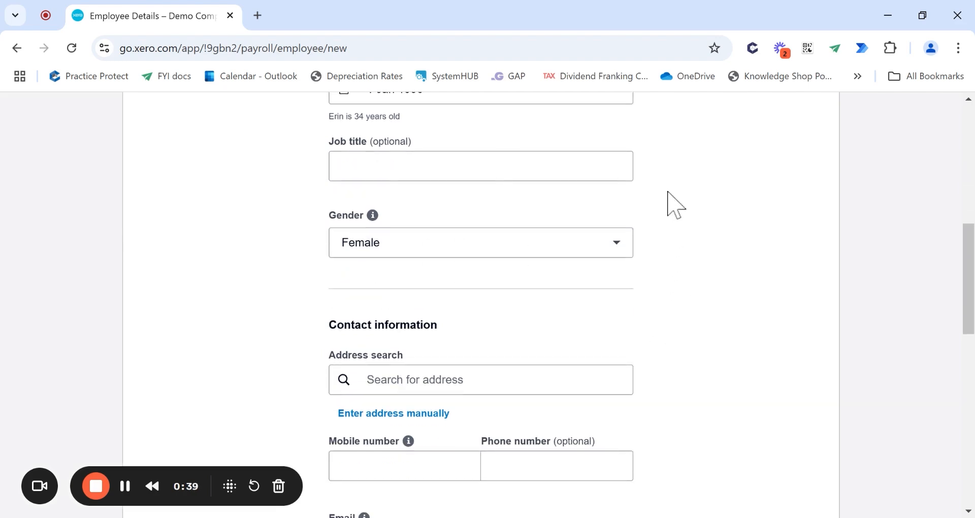
{"action": "scroll", "coordinate": [678, 213], "scroll_direction": "down", "scroll_amount": 1}
- Search for the employee's street address and pick the matching suggestion
{"action": "left_click", "coordinate": [487, 303]}
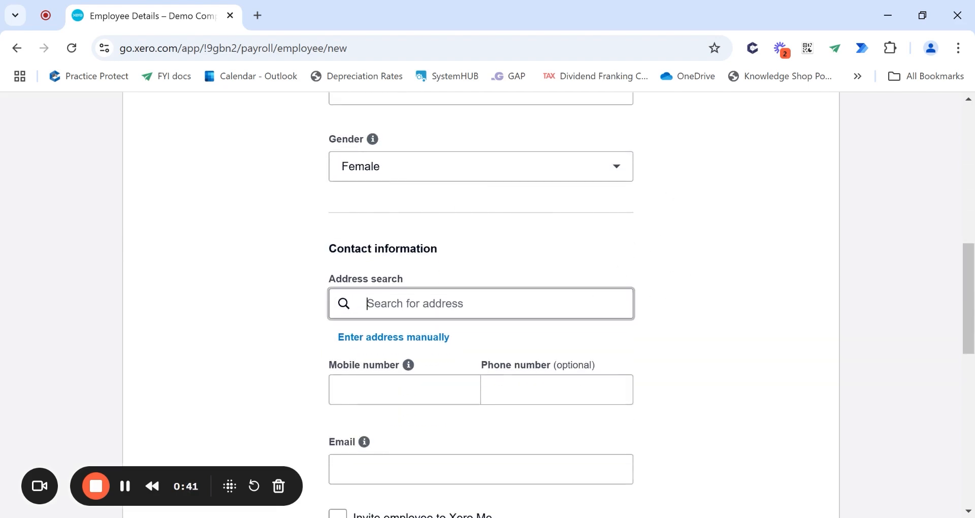
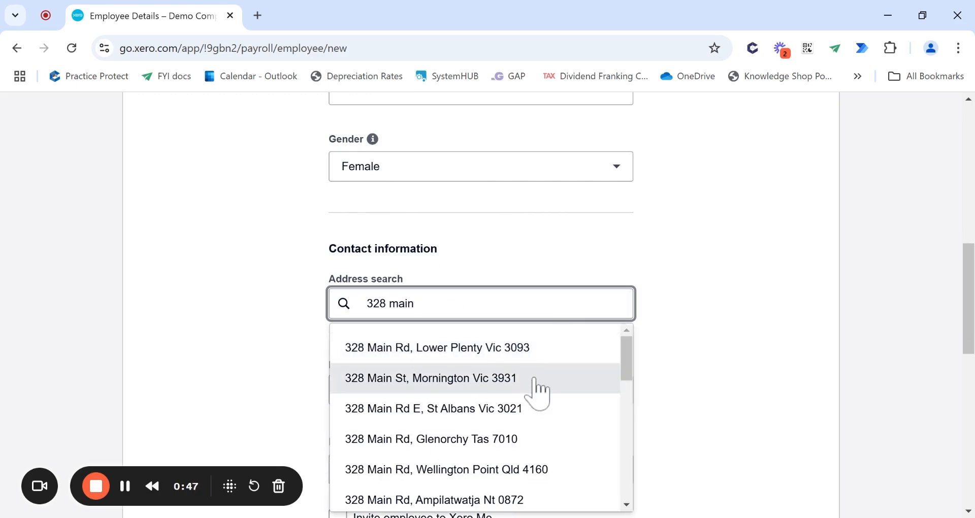
{"action": "left_click", "coordinate": [508, 378]}
{"action": "scroll", "coordinate": [507, 378], "scroll_direction": "down", "scroll_amount": 1}
- Enter the employee's e-mail address, correcting a typo along the way
{"action": "left_click", "coordinate": [488, 381]}
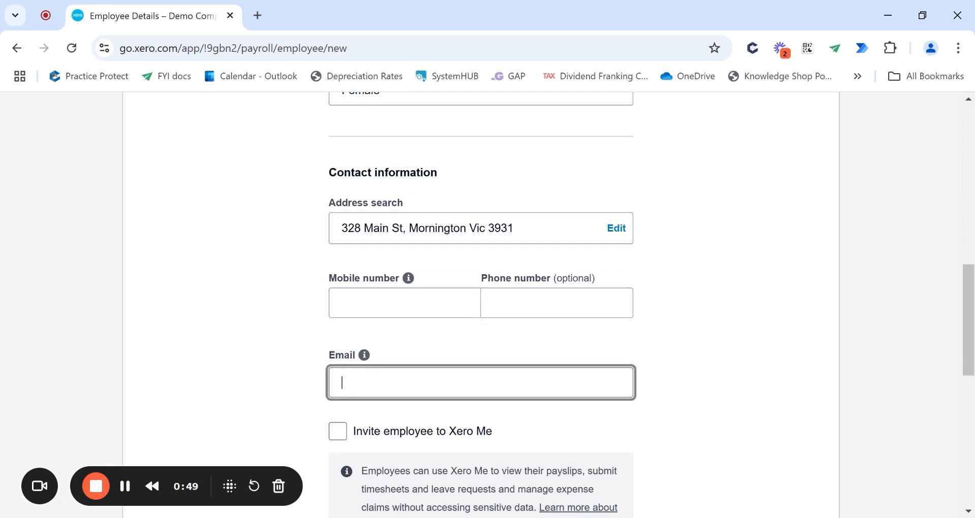
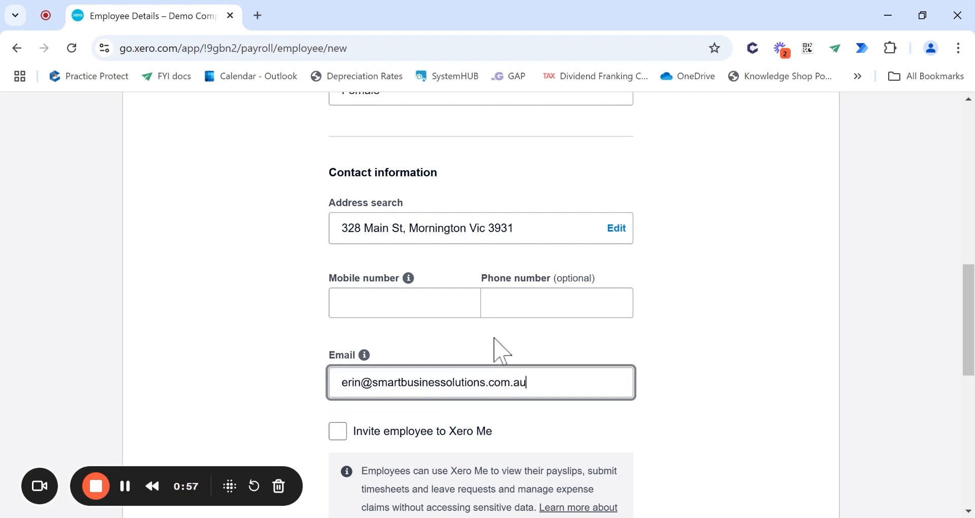
{"action": "scroll", "coordinate": [496, 349], "scroll_direction": "down", "scroll_amount": 10}
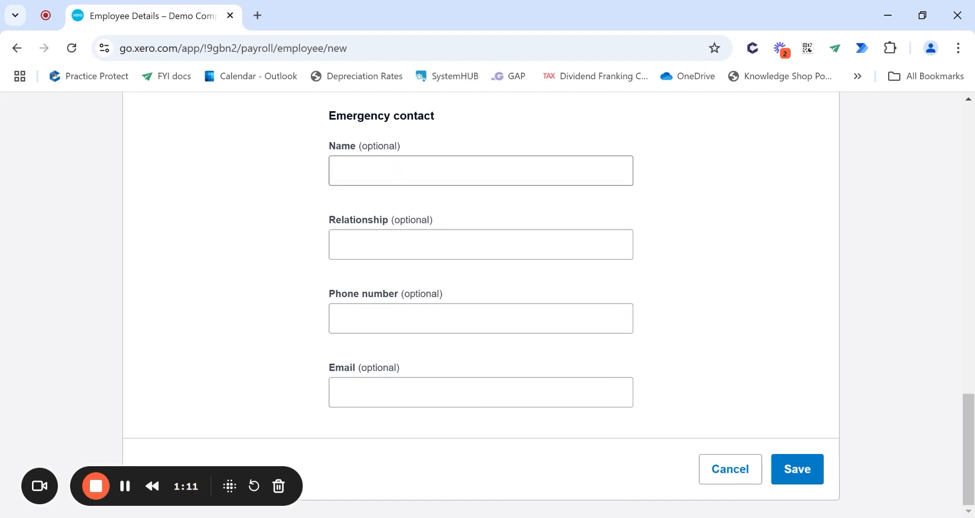
- Scroll past Emergency contact to the bottom of the form and save the employee
{"action": "scroll", "coordinate": [436, 176], "scroll_direction": "up", "scroll_amount": 6}
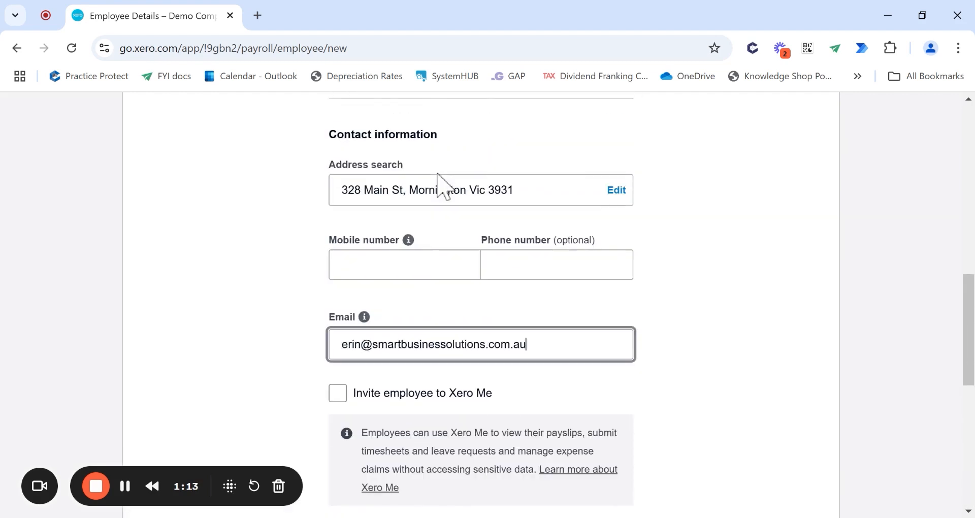
{"action": "scroll", "coordinate": [436, 175], "scroll_direction": "down", "scroll_amount": 1}
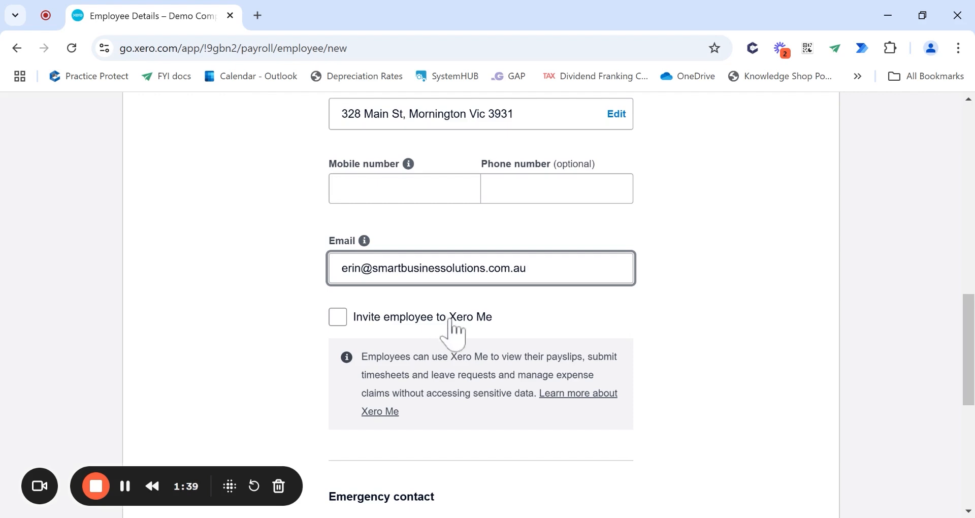
{"action": "scroll", "coordinate": [683, 320], "scroll_direction": "down", "scroll_amount": 2}
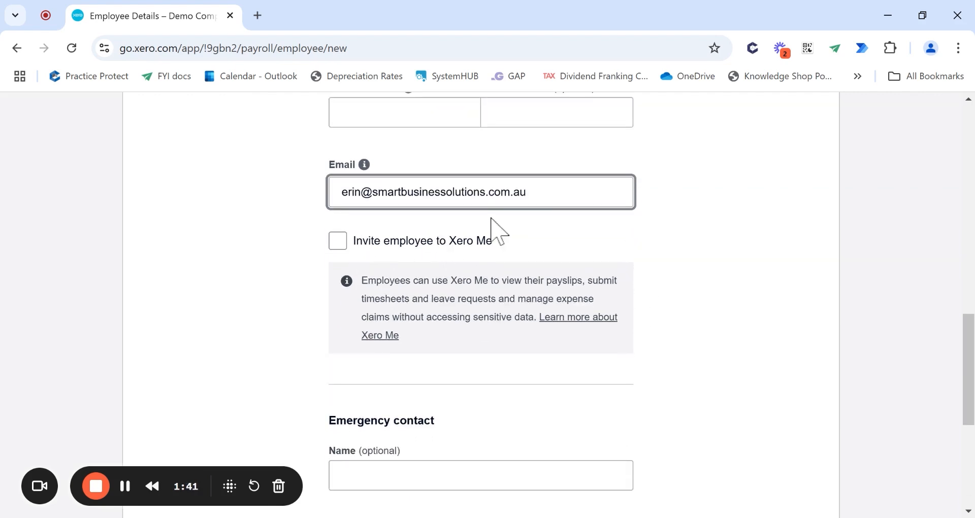
{"action": "scroll", "coordinate": [637, 283], "scroll_direction": "down", "scroll_amount": 6}
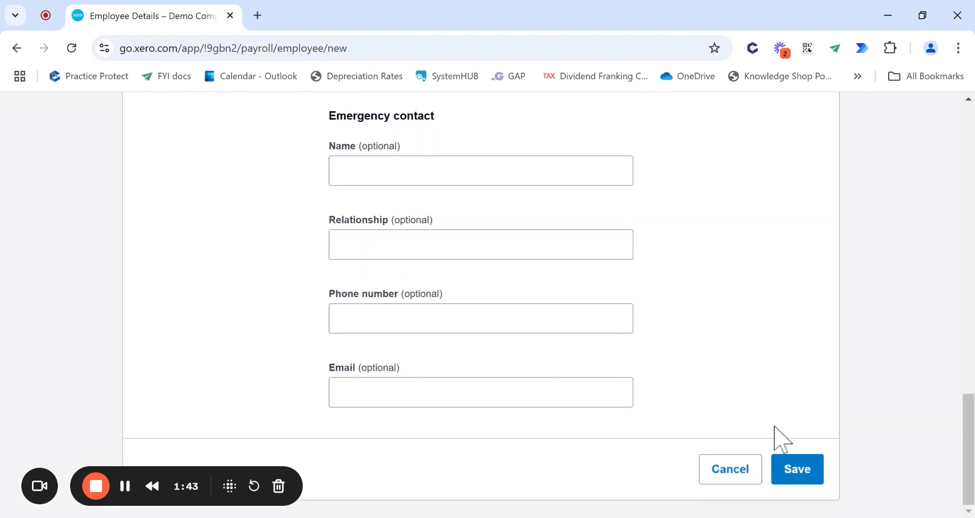
{"action": "left_click", "coordinate": [806, 470]}
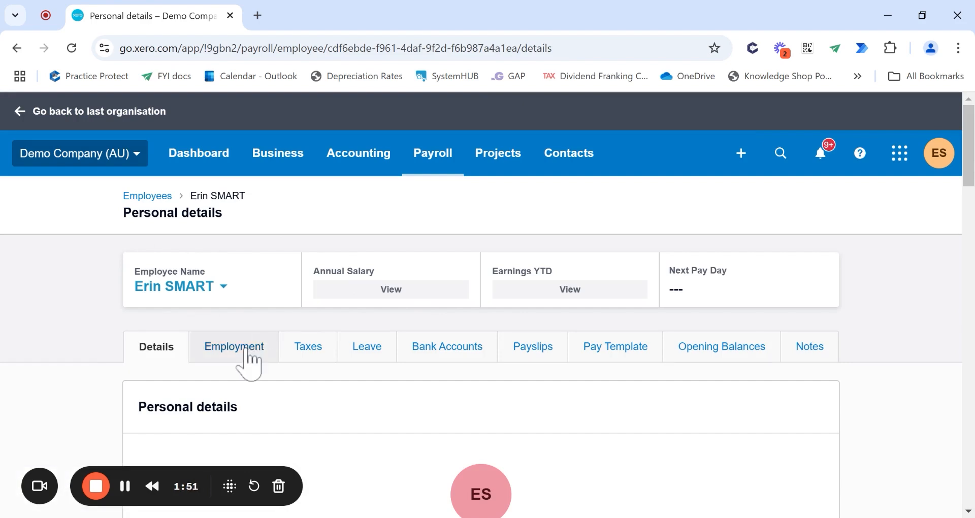
- Go to the employee's Employment tab and scroll down to the employment type options
{"action": "left_click", "coordinate": [225, 352]}
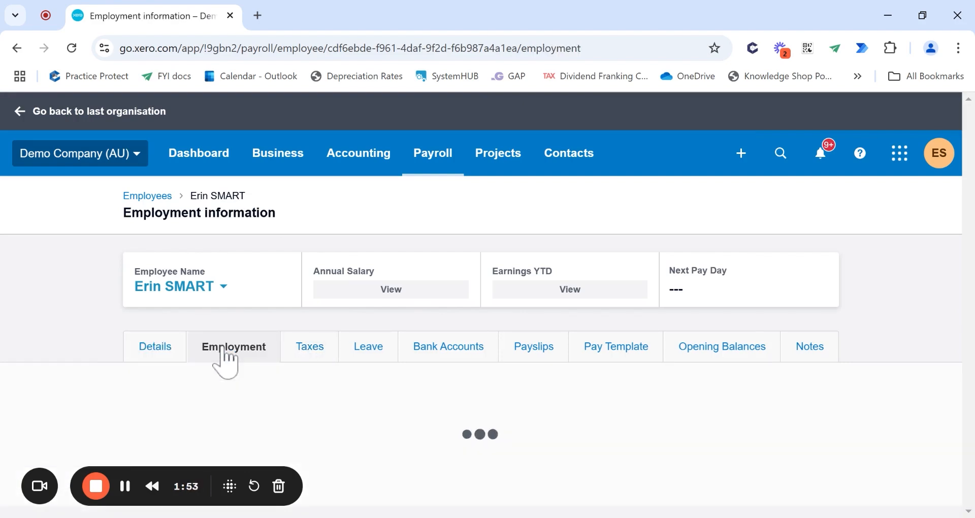
{"action": "scroll", "coordinate": [270, 363], "scroll_direction": "down", "scroll_amount": 5}
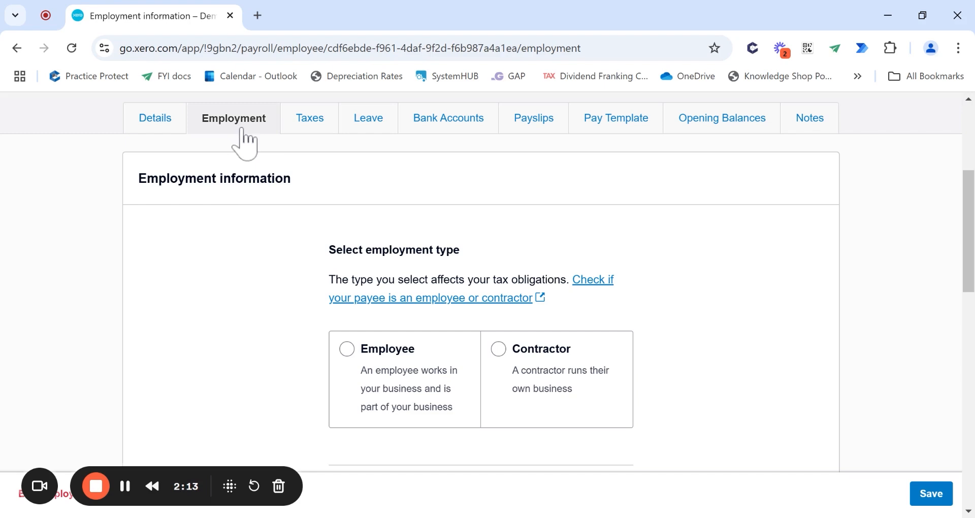
{"action": "scroll", "coordinate": [481, 279], "scroll_direction": "down", "scroll_amount": 2}
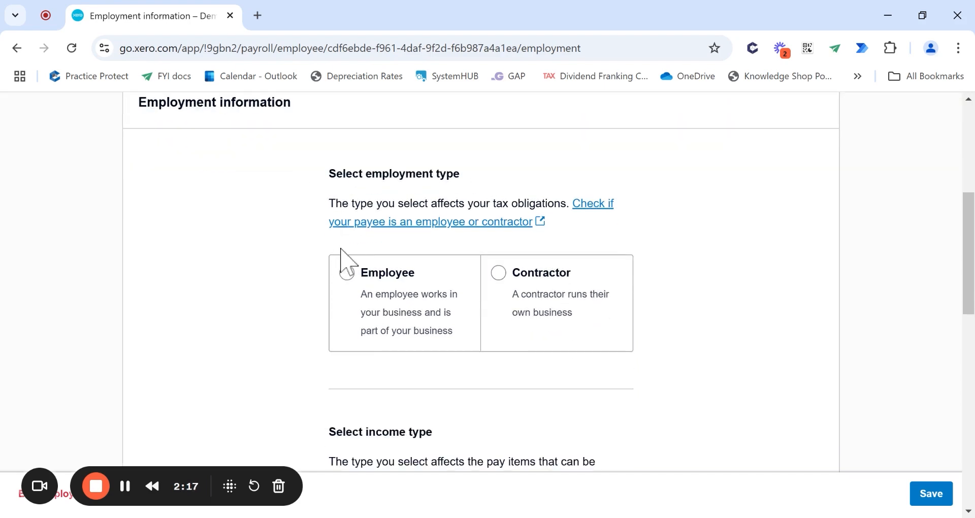
- Mark the payee as Employee with income type Salary and wages
{"action": "left_click", "coordinate": [348, 274]}
{"action": "scroll", "coordinate": [439, 284], "scroll_direction": "down", "scroll_amount": 5}
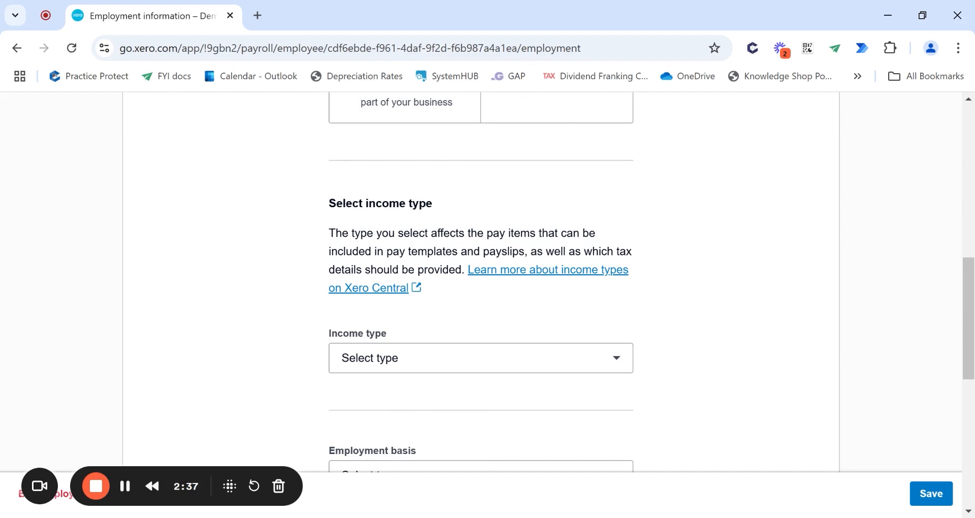
{"action": "scroll", "coordinate": [555, 270], "scroll_direction": "down", "scroll_amount": 2}
{"action": "left_click", "coordinate": [612, 294]}
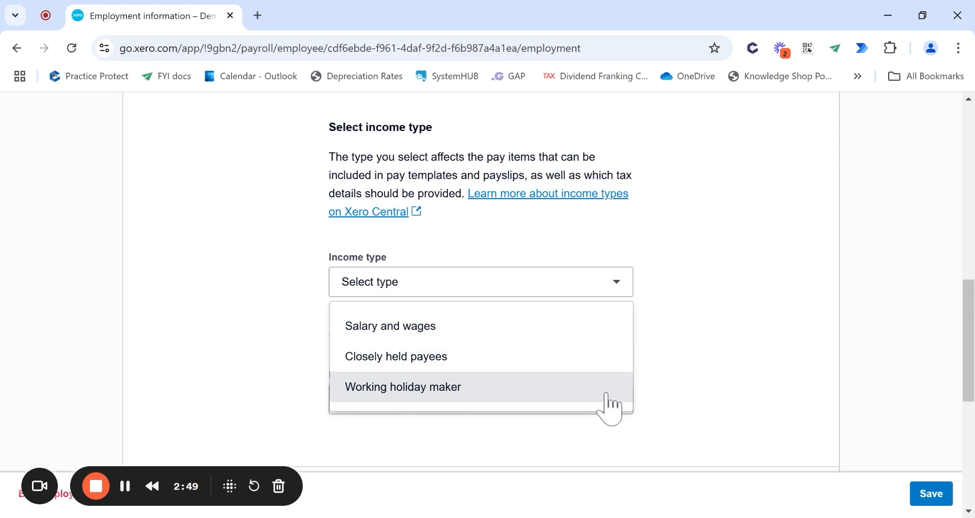
{"action": "left_click", "coordinate": [598, 329]}
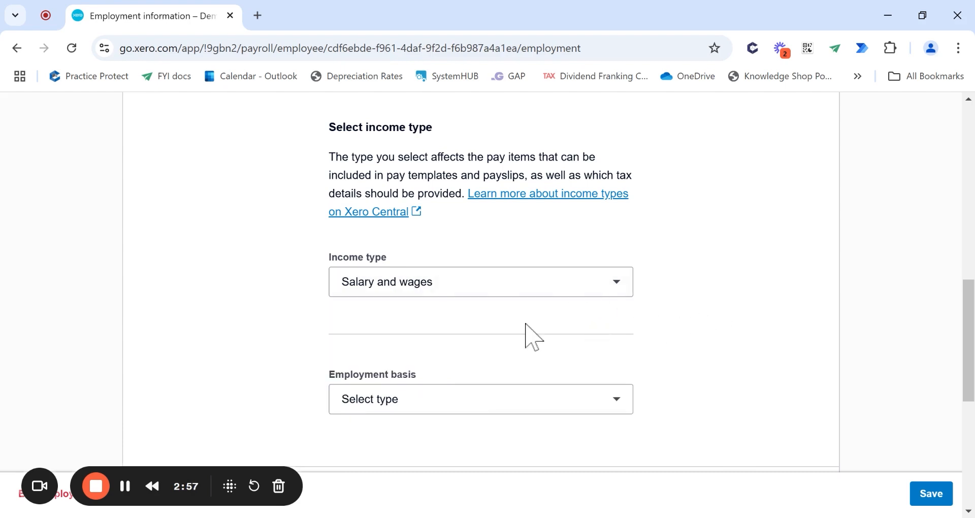
{"action": "scroll", "coordinate": [526, 335], "scroll_direction": "down", "scroll_amount": 2}
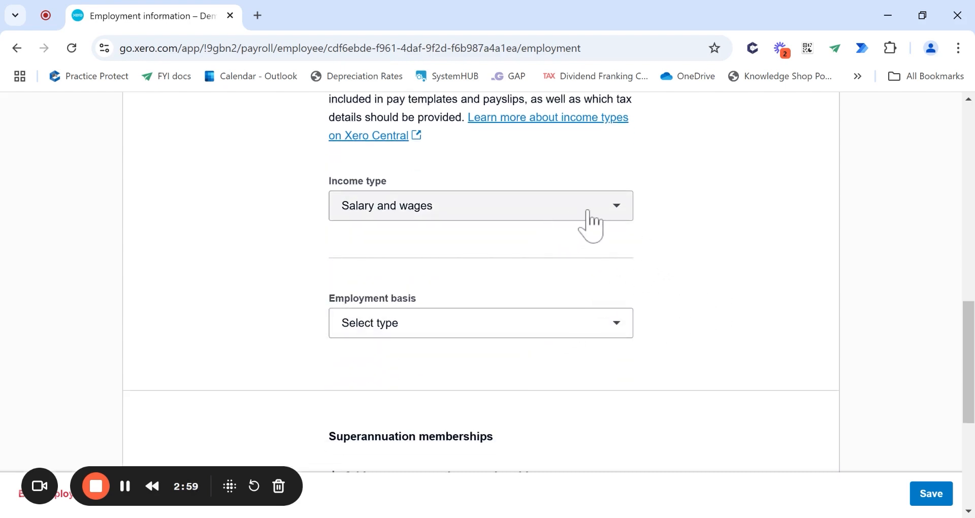
{"action": "left_click", "coordinate": [621, 320]}
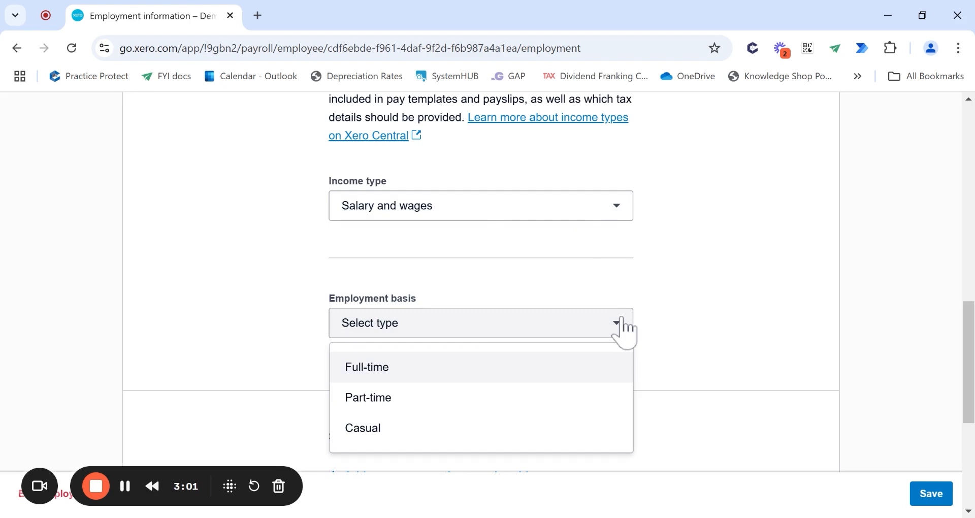
- Set employment basis to Full-time and the start date to 9 Dec 2024
{"action": "left_click", "coordinate": [606, 382]}
{"action": "scroll", "coordinate": [606, 384], "scroll_direction": "down", "scroll_amount": 5}
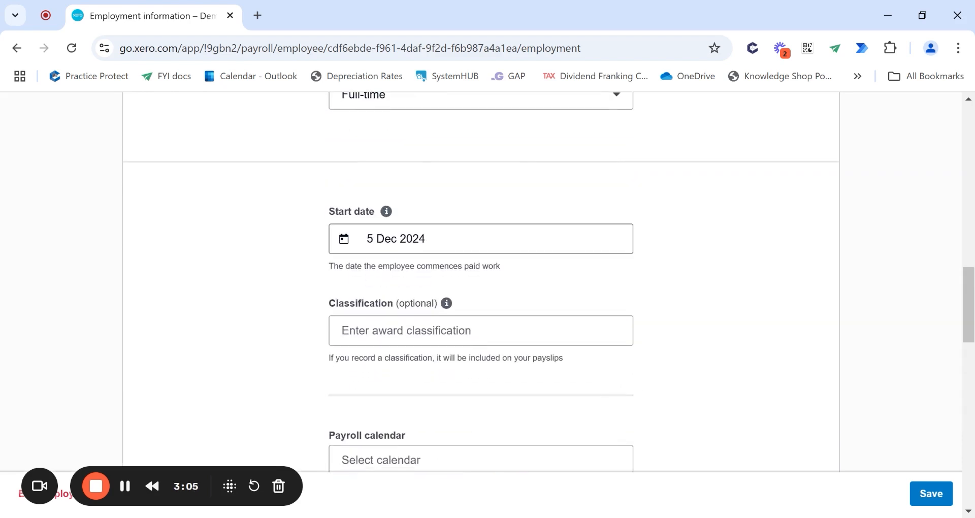
{"action": "left_click", "coordinate": [487, 239]}
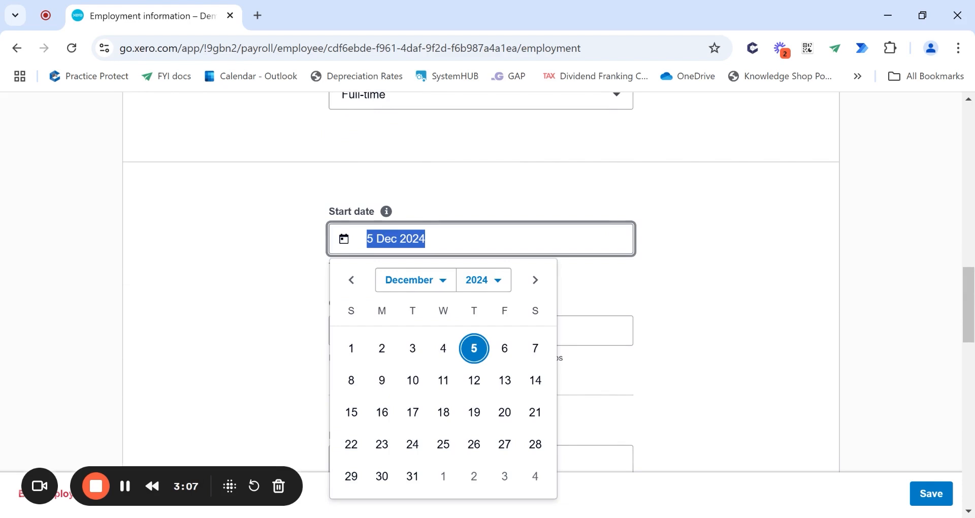
{"action": "left_click", "coordinate": [486, 313]}
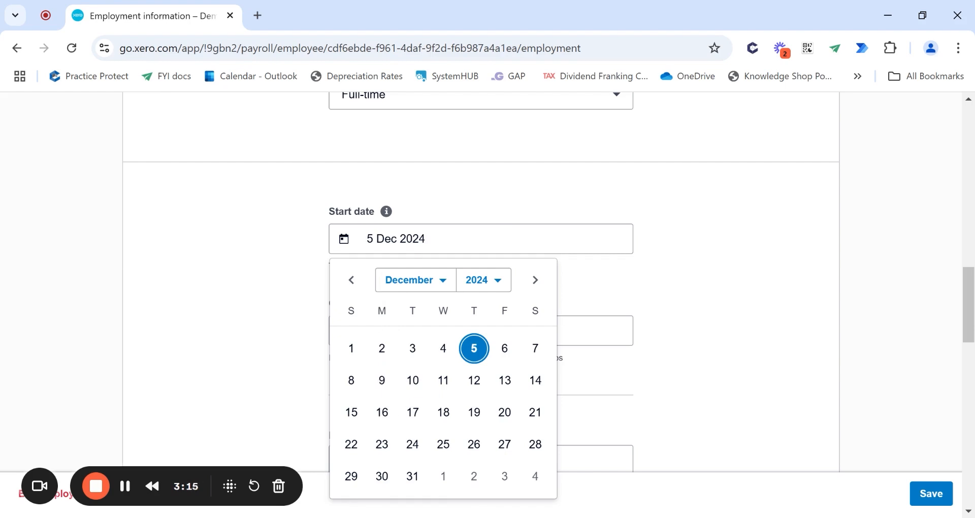
{"action": "left_click", "coordinate": [381, 382]}
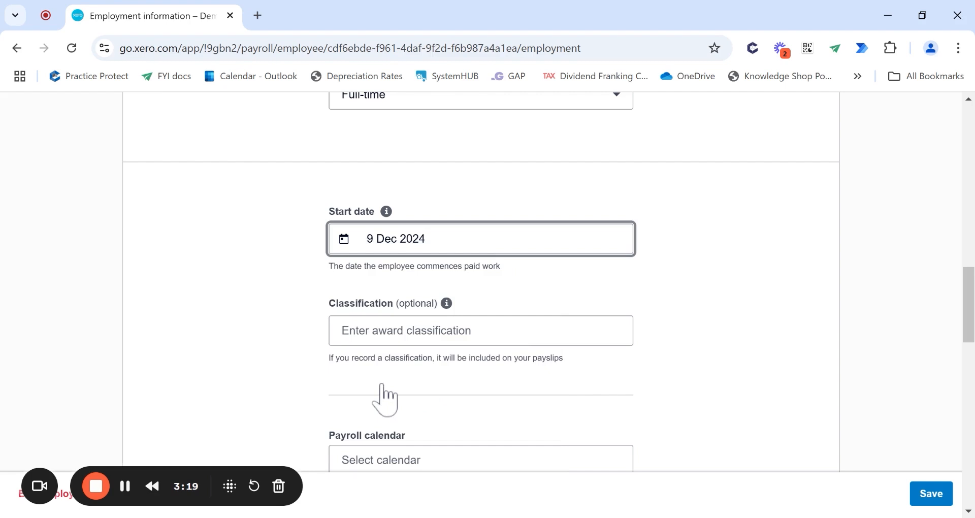
{"action": "scroll", "coordinate": [406, 391], "scroll_direction": "down", "scroll_amount": 2}
{"action": "scroll", "coordinate": [419, 385], "scroll_direction": "down", "scroll_amount": 3}
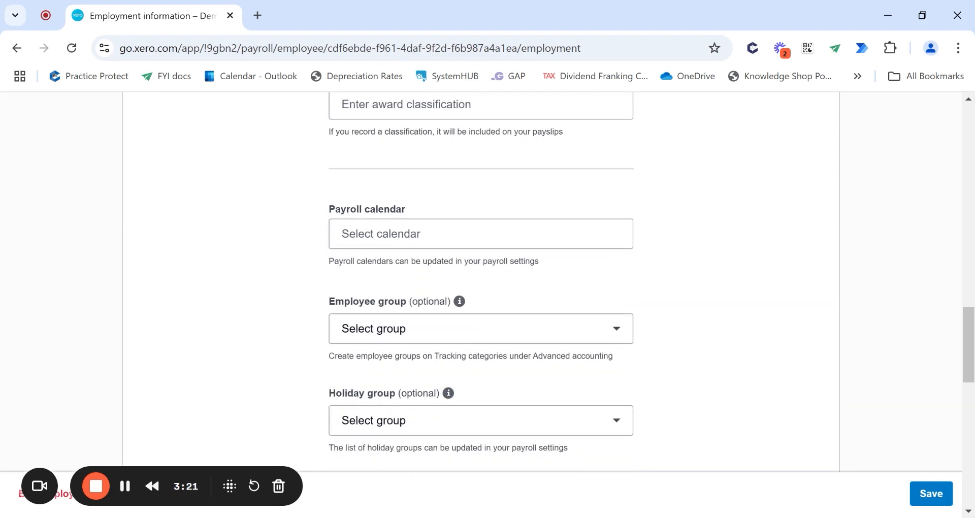
- Enter Senior Accountant as the employee's award classification
{"action": "left_click", "coordinate": [422, 233]}
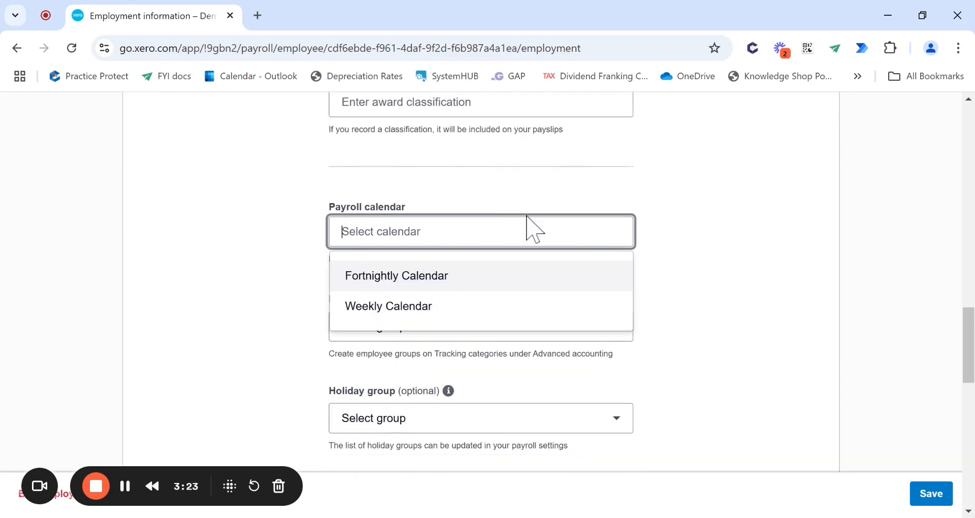
{"action": "scroll", "coordinate": [371, 208], "scroll_direction": "up", "scroll_amount": 3}
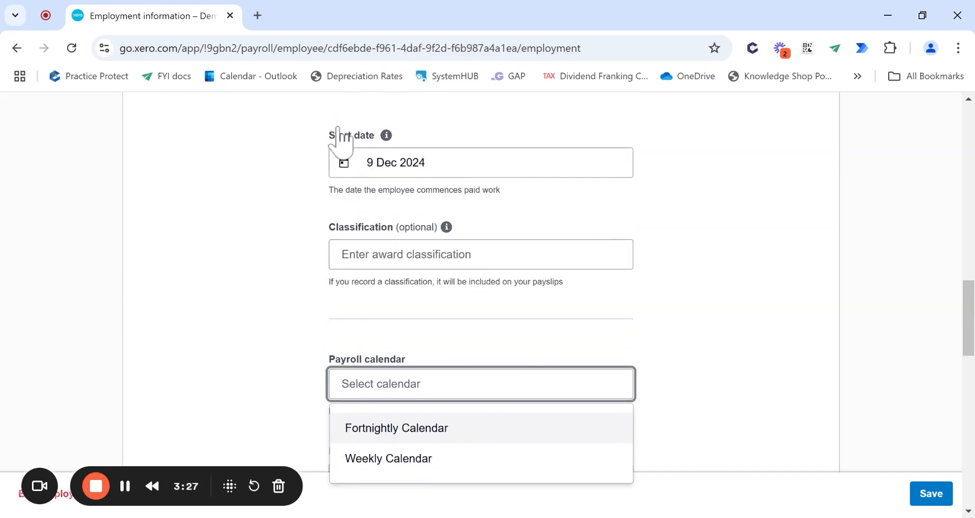
{"action": "left_click", "coordinate": [406, 254]}
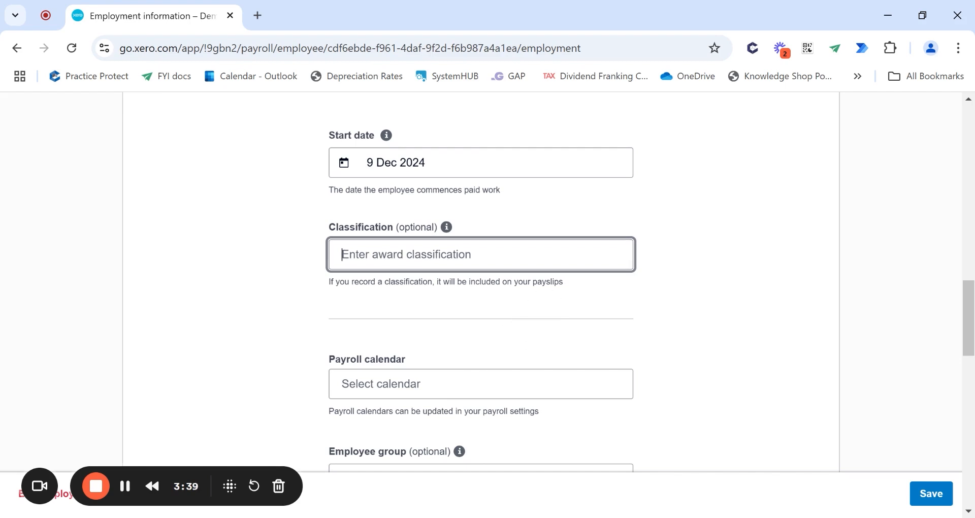
{"action": "type", "text": "Senio"}
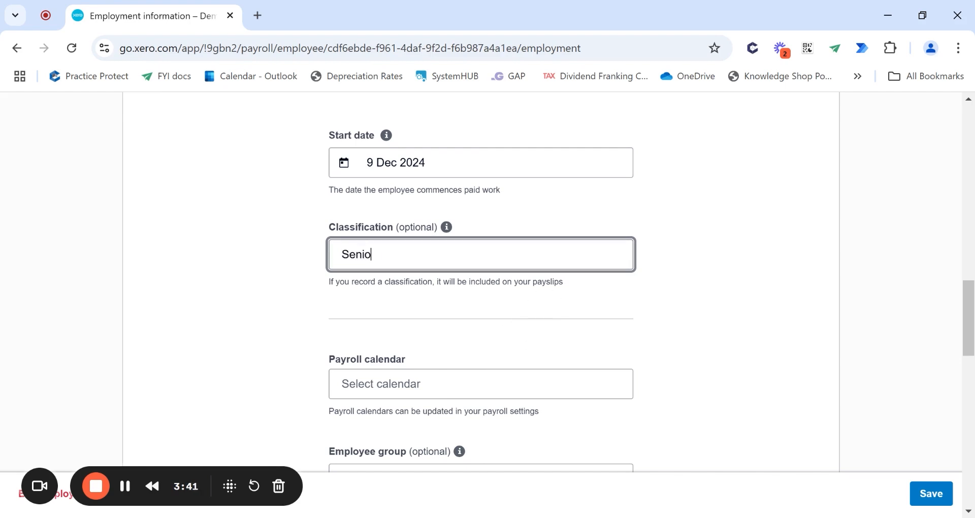
{"action": "type", "text": "r Accountant"}
{"action": "left_click", "coordinate": [670, 264]}
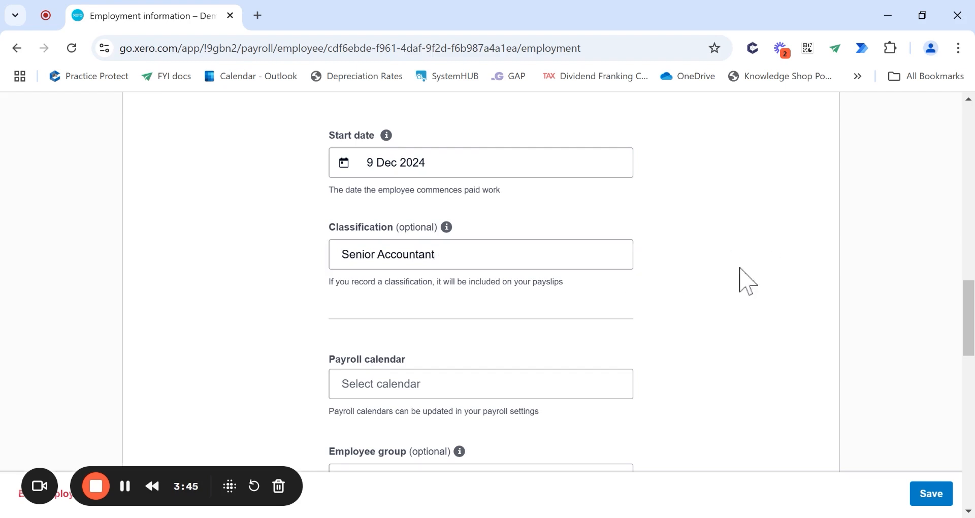
- Assign the Weekly Calendar as the employee's payroll calendar
{"action": "scroll", "coordinate": [736, 287], "scroll_direction": "down", "scroll_amount": 2}
{"action": "scroll", "coordinate": [467, 283], "scroll_direction": "down", "scroll_amount": 2}
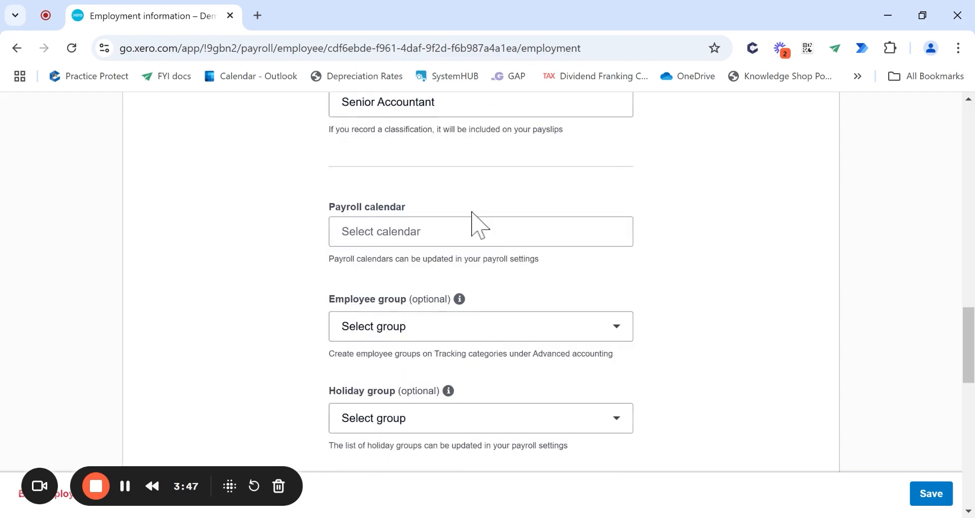
{"action": "scroll", "coordinate": [435, 192], "scroll_direction": "up", "scroll_amount": 3}
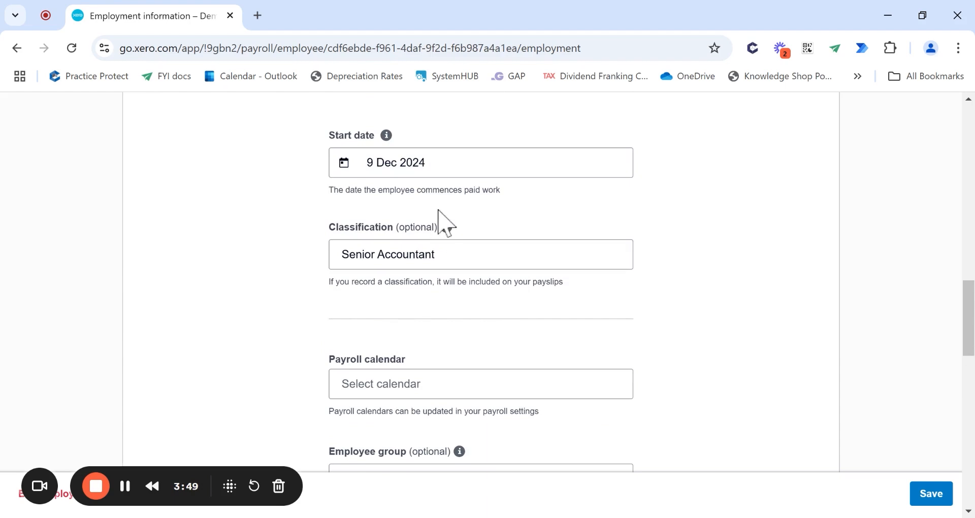
{"action": "scroll", "coordinate": [442, 229], "scroll_direction": "down", "scroll_amount": 1}
{"action": "scroll", "coordinate": [442, 231], "scroll_direction": "down", "scroll_amount": 1}
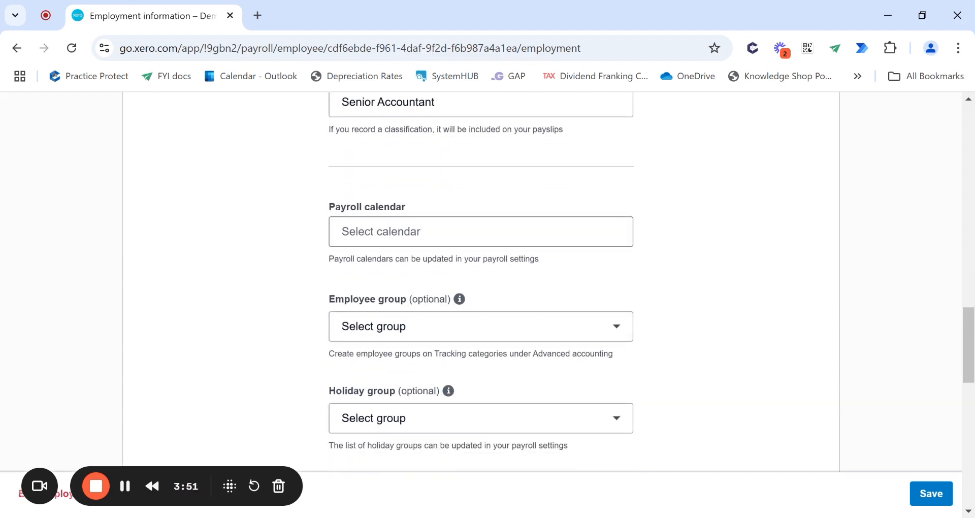
{"action": "left_click", "coordinate": [442, 232]}
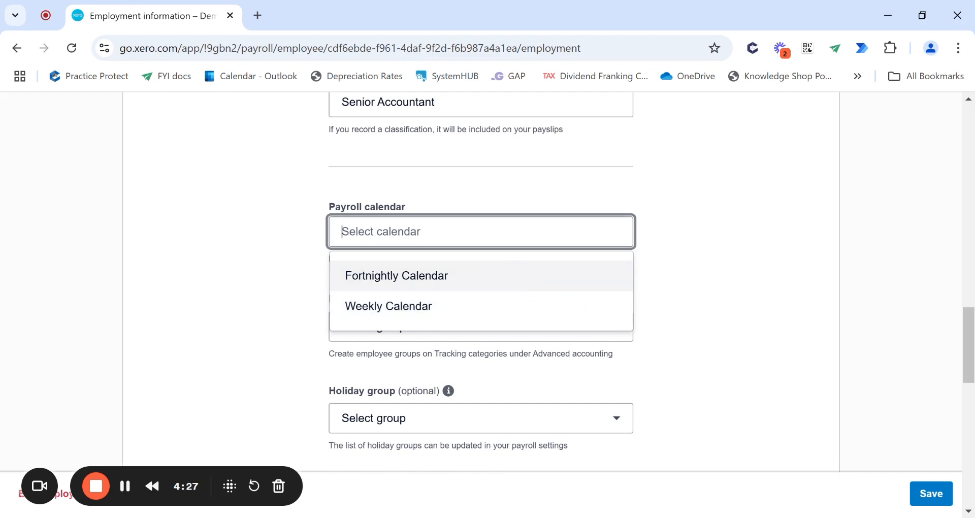
{"action": "left_click", "coordinate": [529, 314]}
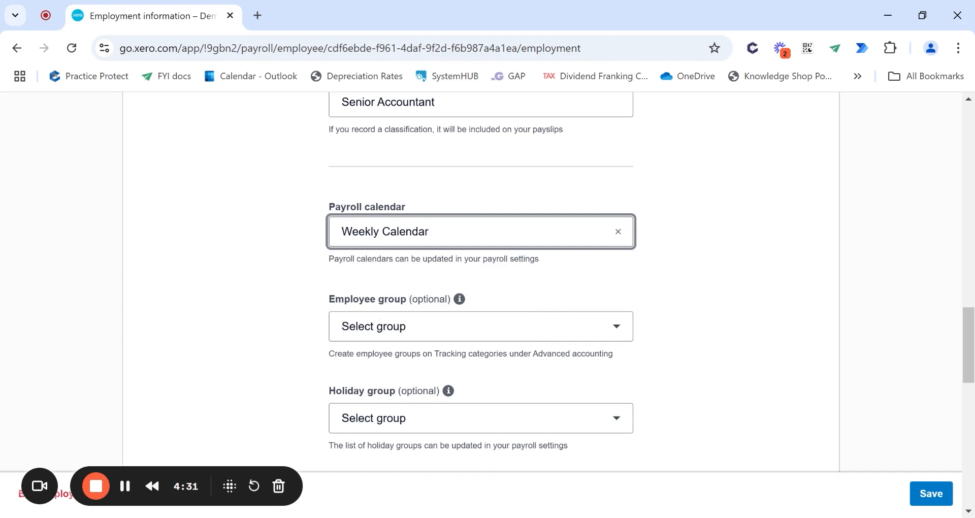
{"action": "scroll", "coordinate": [569, 293], "scroll_direction": "down", "scroll_amount": 3}
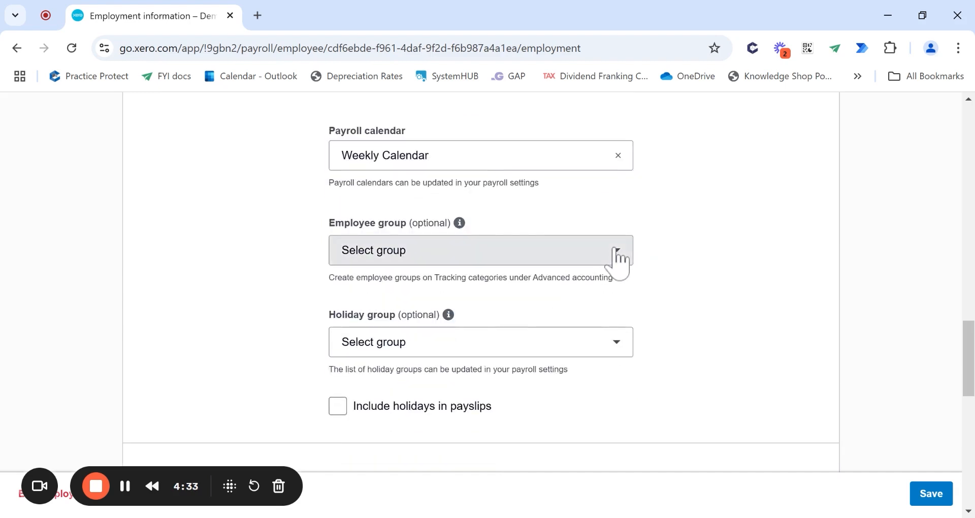
{"action": "left_click", "coordinate": [618, 256]}
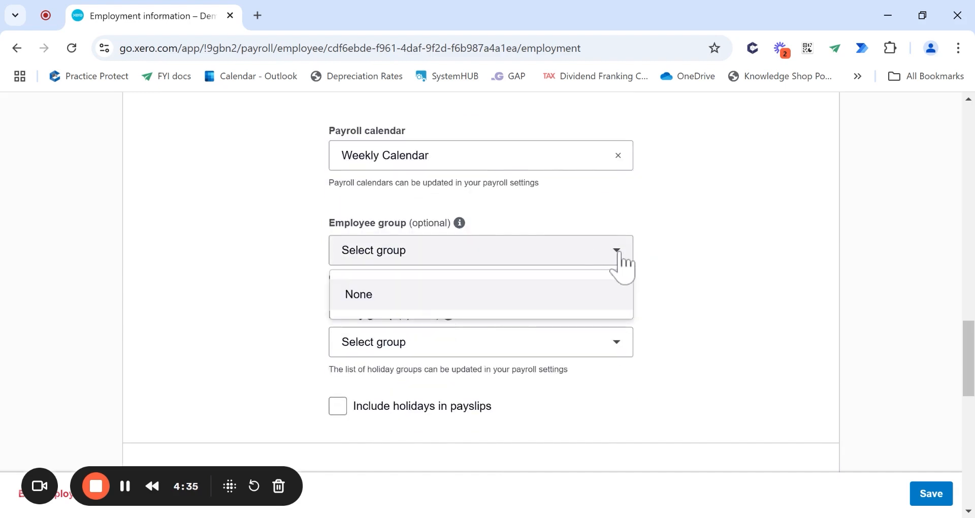
- Choose Victoria as the holiday group and tick Include holidays in payslips
{"action": "left_click", "coordinate": [708, 256]}
{"action": "scroll", "coordinate": [713, 268], "scroll_direction": "down", "scroll_amount": 3}
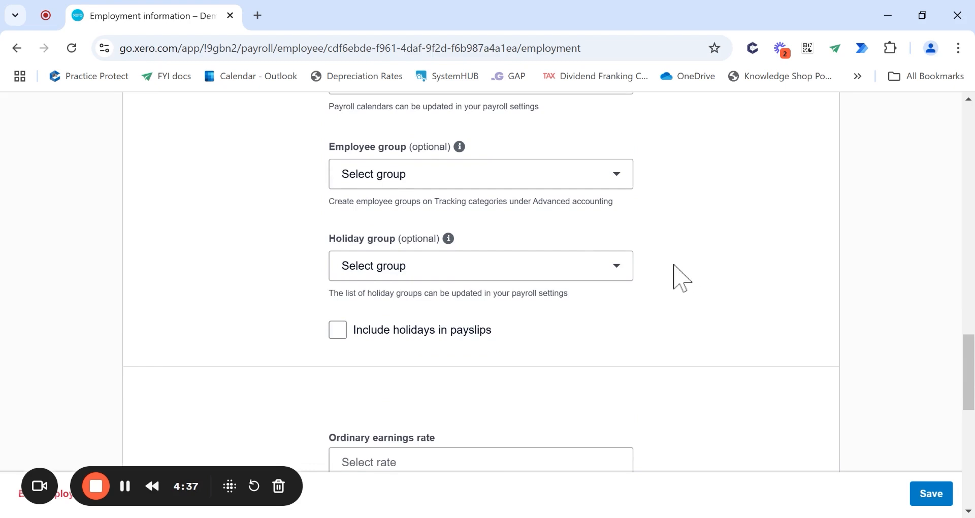
{"action": "left_click", "coordinate": [617, 274]}
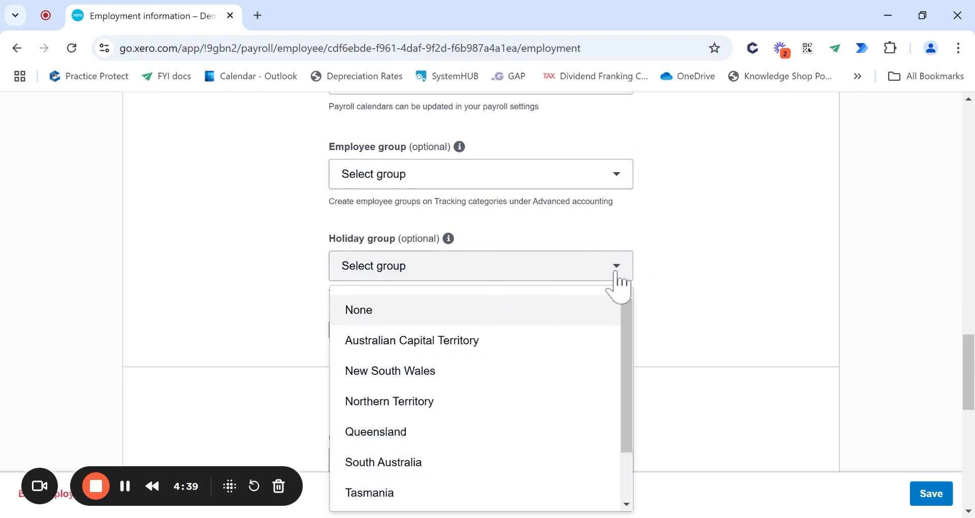
{"action": "scroll", "coordinate": [616, 282], "scroll_direction": "down", "scroll_amount": 2}
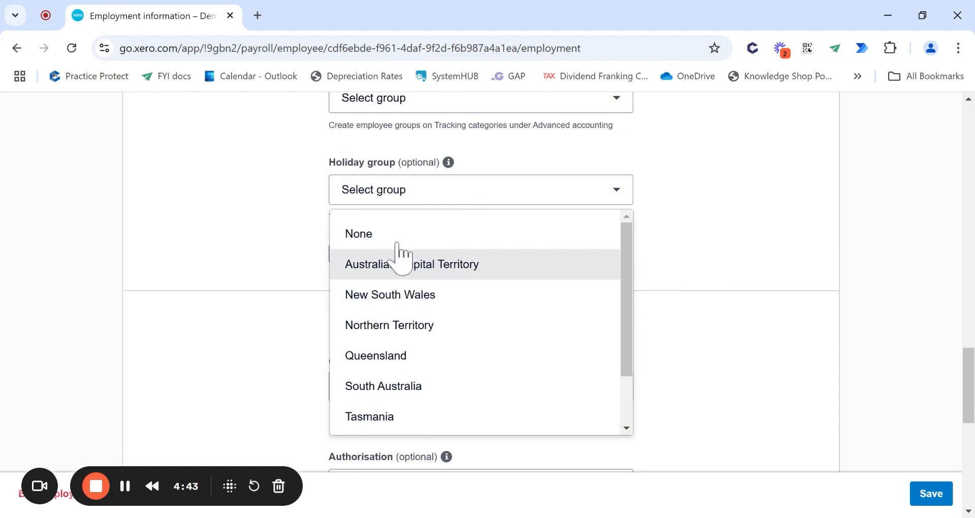
{"action": "scroll", "coordinate": [381, 366], "scroll_direction": "down", "scroll_amount": 2}
{"action": "left_click", "coordinate": [394, 388]}
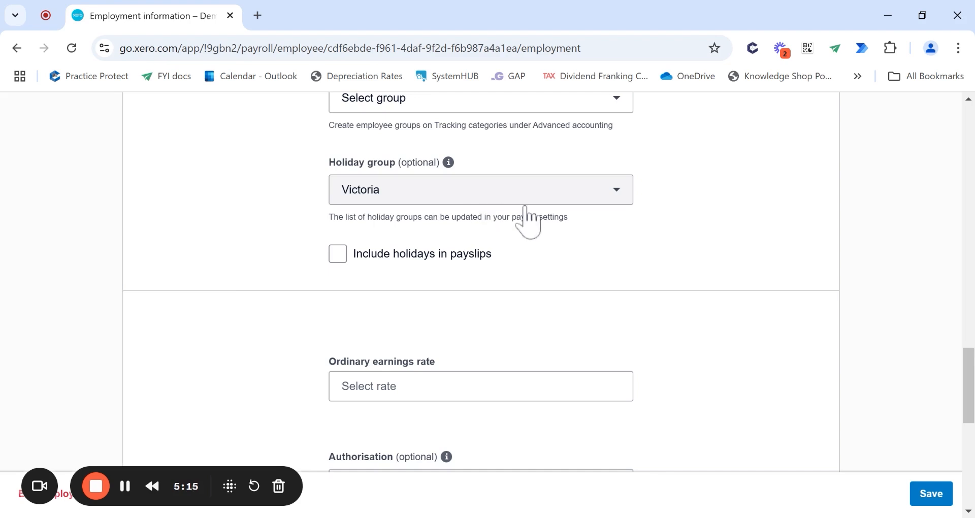
{"action": "left_click", "coordinate": [620, 203]}
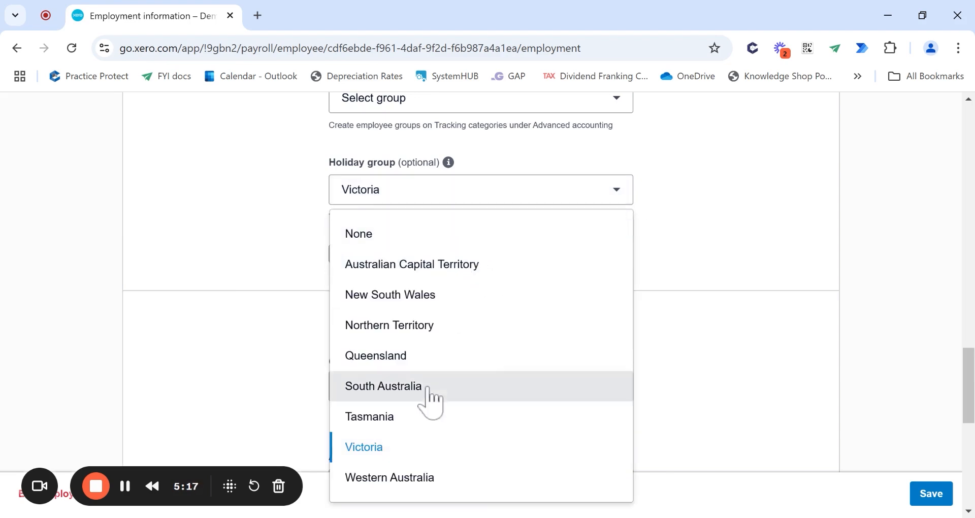
{"action": "left_click", "coordinate": [268, 268]}
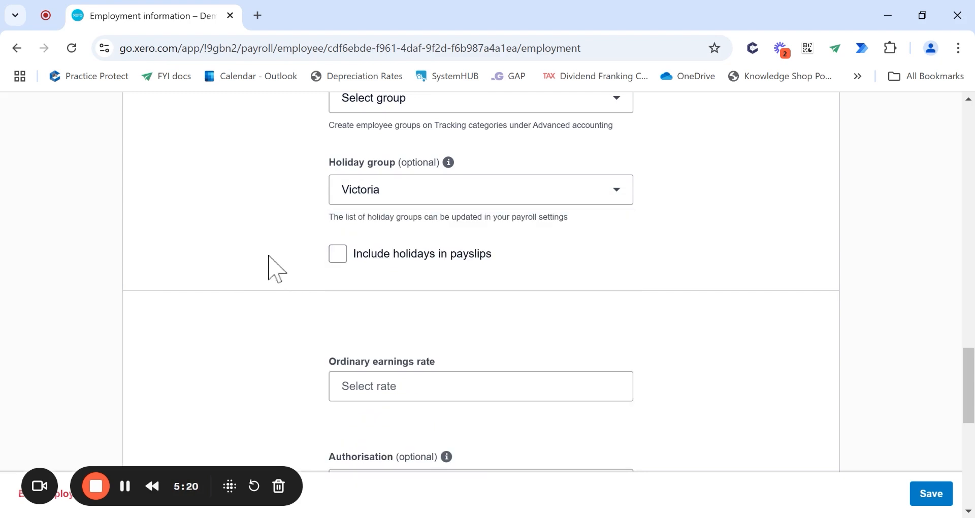
{"action": "left_click", "coordinate": [344, 256]}
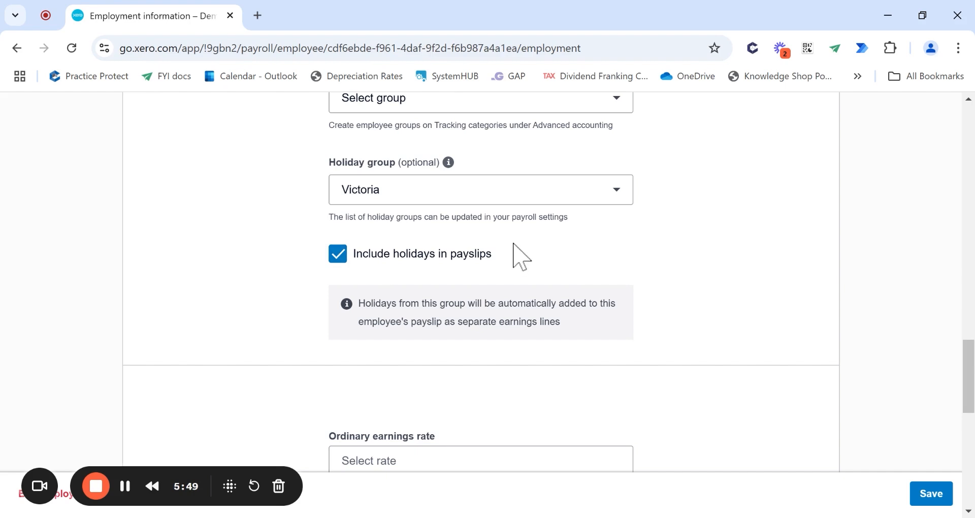
- Set Ordinary Hours as the ordinary earnings rate, then scroll to Superannuation memberships
{"action": "scroll", "coordinate": [514, 252], "scroll_direction": "down", "scroll_amount": 3}
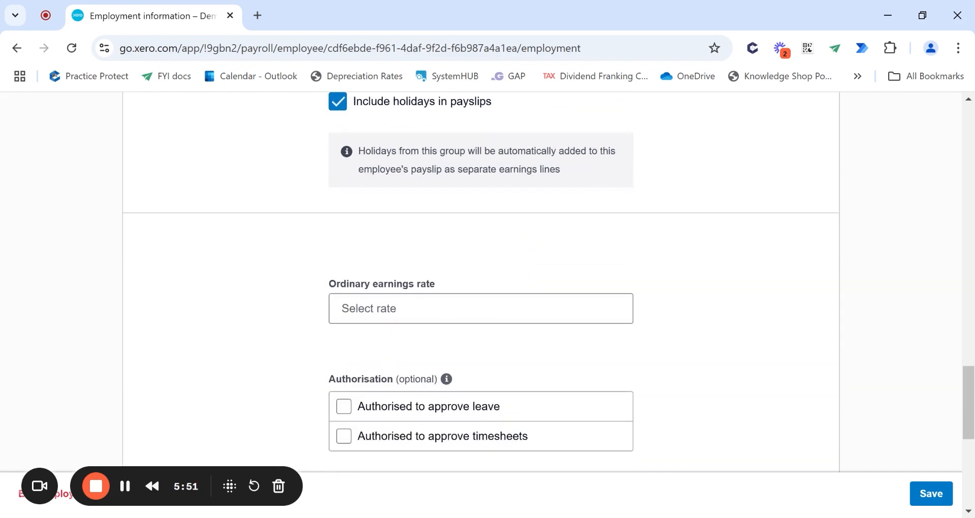
{"action": "left_click", "coordinate": [480, 308]}
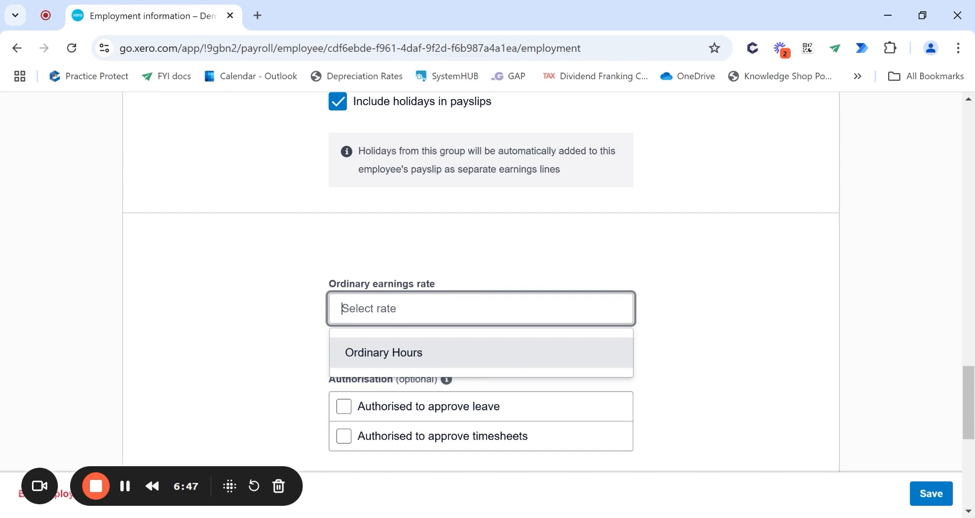
{"action": "left_click", "coordinate": [418, 353]}
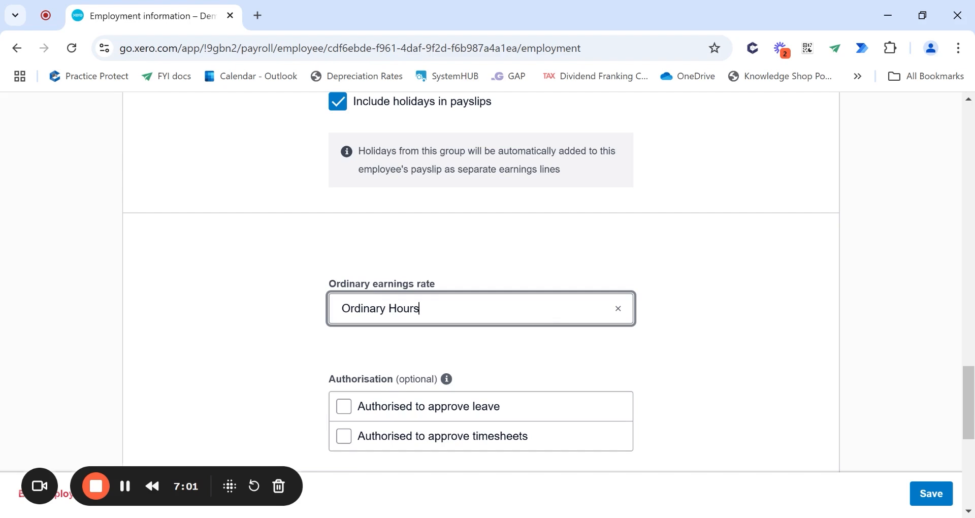
{"action": "scroll", "coordinate": [481, 279], "scroll_direction": "down", "scroll_amount": 1}
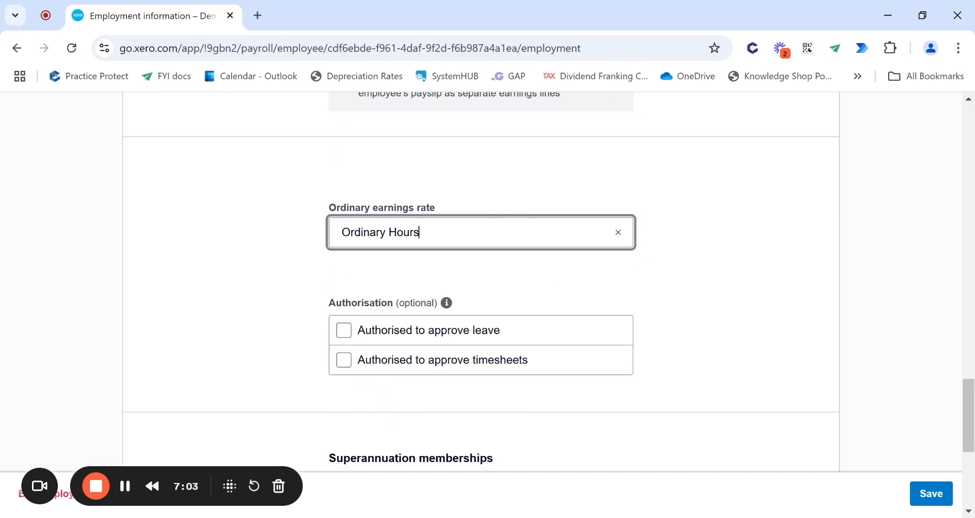
{"action": "scroll", "coordinate": [489, 307], "scroll_direction": "down", "scroll_amount": 1}
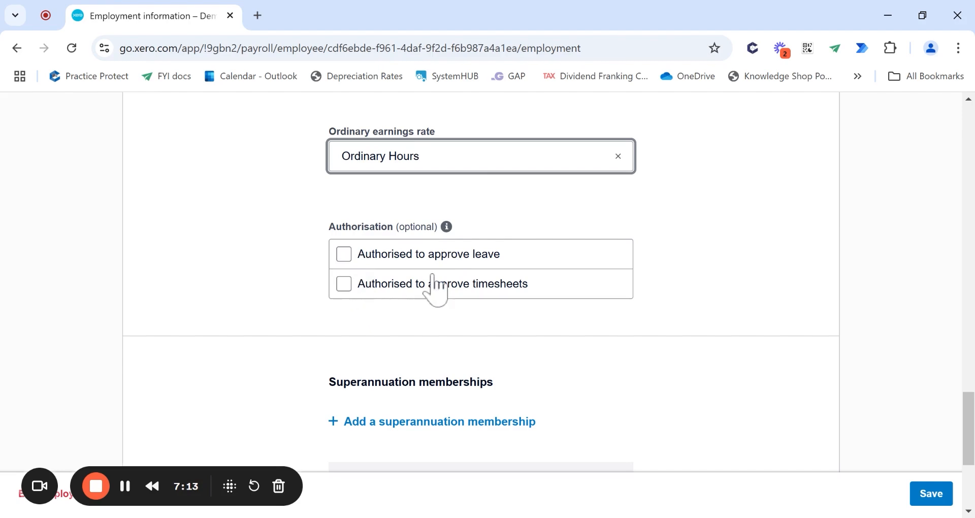
{"action": "scroll", "coordinate": [482, 324], "scroll_direction": "up", "scroll_amount": 15}
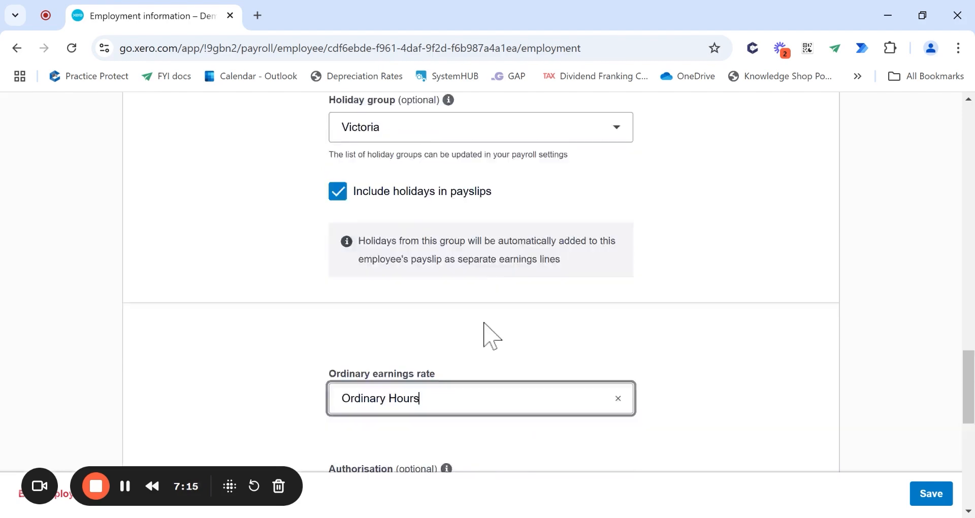
{"action": "scroll", "coordinate": [486, 333], "scroll_direction": "up", "scroll_amount": 10}
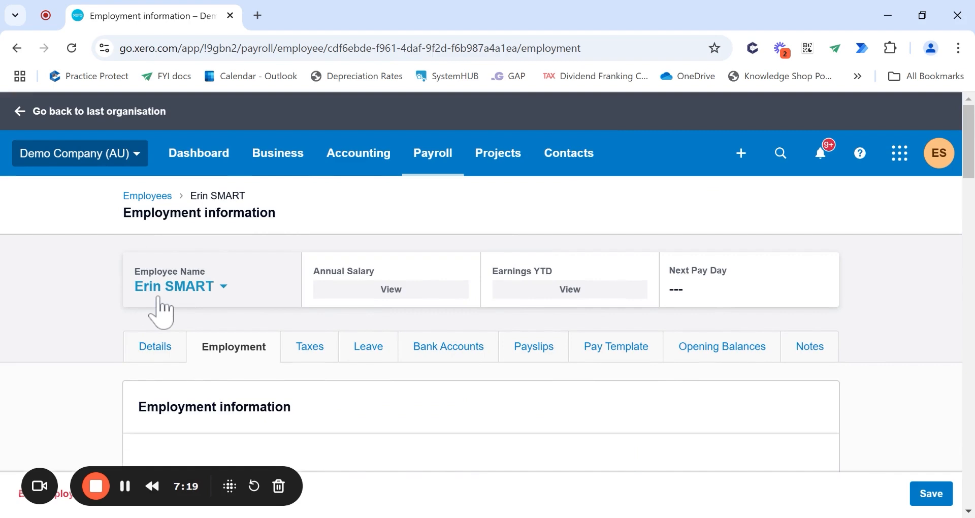
{"action": "scroll", "coordinate": [157, 299], "scroll_direction": "down", "scroll_amount": 12}
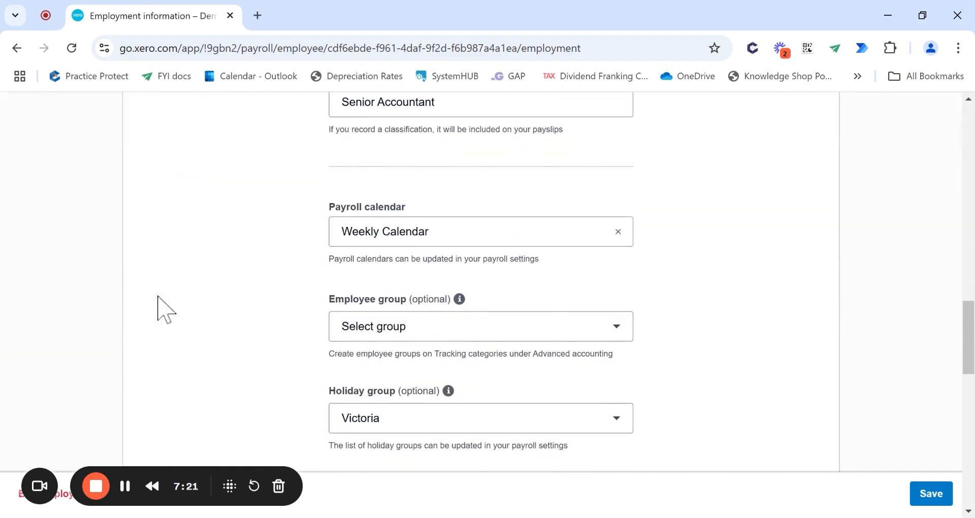
{"action": "scroll", "coordinate": [157, 299], "scroll_direction": "down", "scroll_amount": 9}
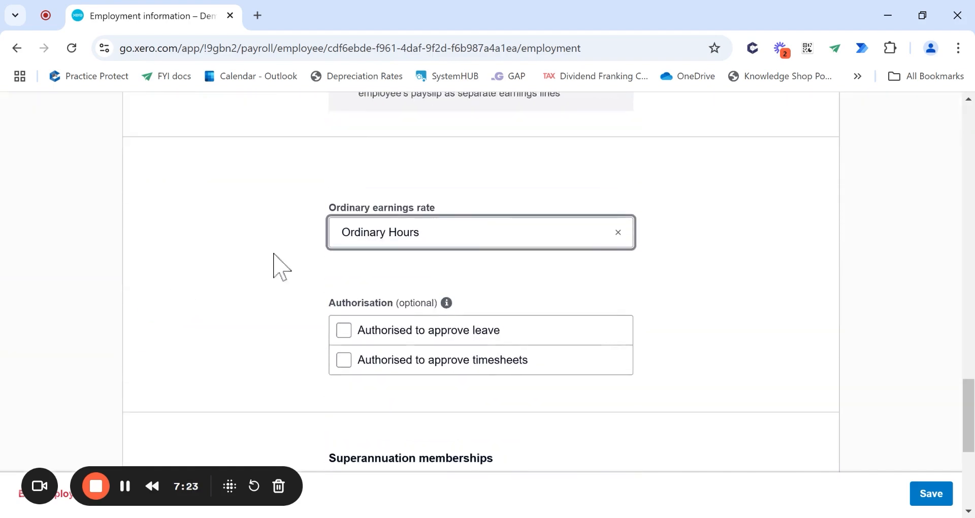
{"action": "scroll", "coordinate": [354, 363], "scroll_direction": "down", "scroll_amount": 2}
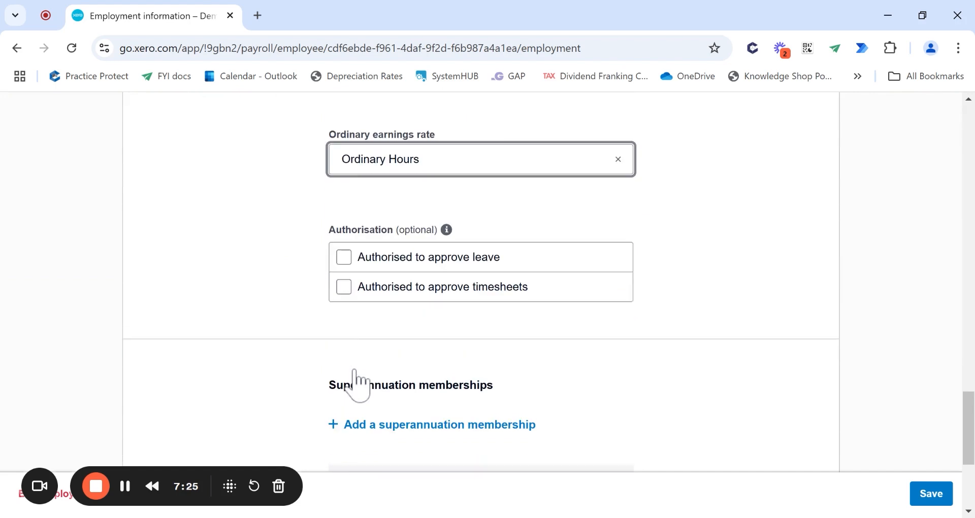
{"action": "scroll", "coordinate": [357, 382], "scroll_direction": "down", "scroll_amount": 6}
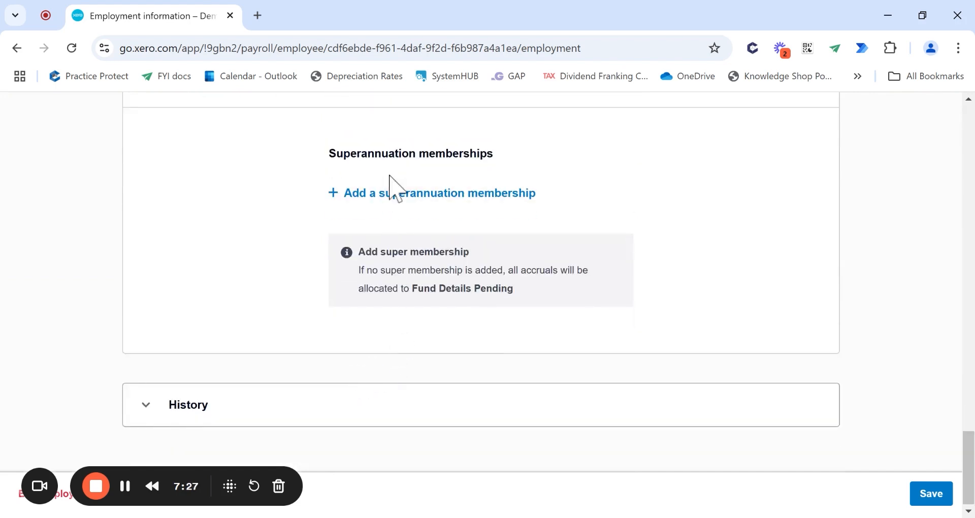
- Pick HESTA Super for a new membership, discard it, then open the Payroll menu
{"action": "left_click", "coordinate": [399, 212]}
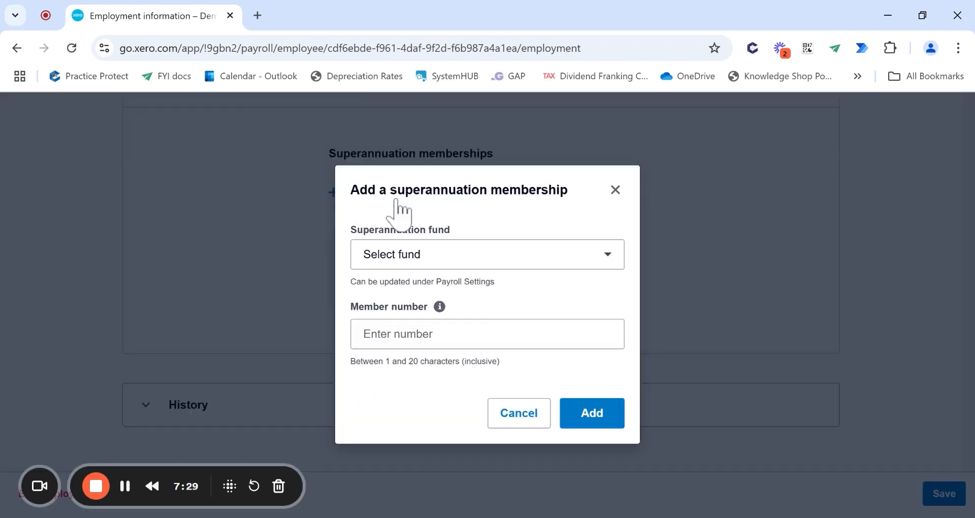
{"action": "left_click", "coordinate": [412, 259]}
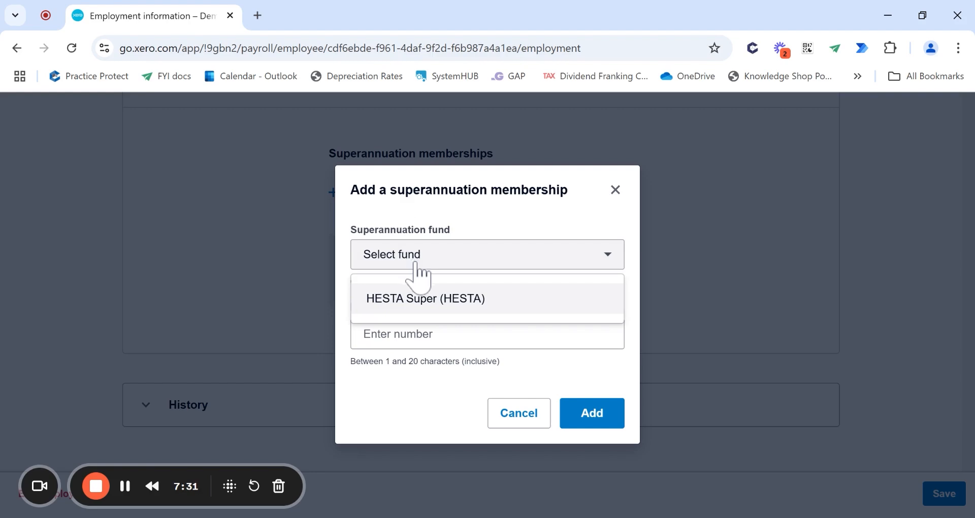
{"action": "left_click", "coordinate": [431, 304]}
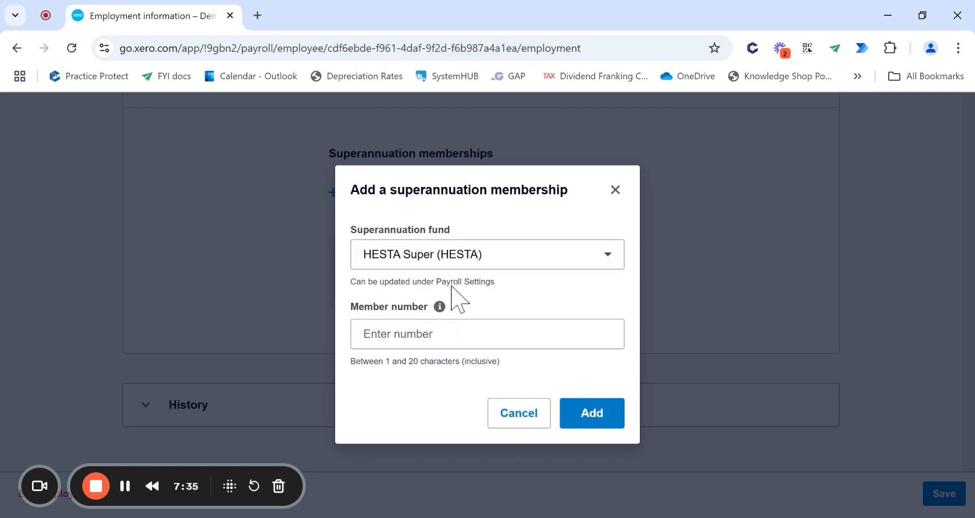
{"action": "left_click", "coordinate": [615, 189]}
{"action": "scroll", "coordinate": [386, 371], "scroll_direction": "up", "scroll_amount": 15}
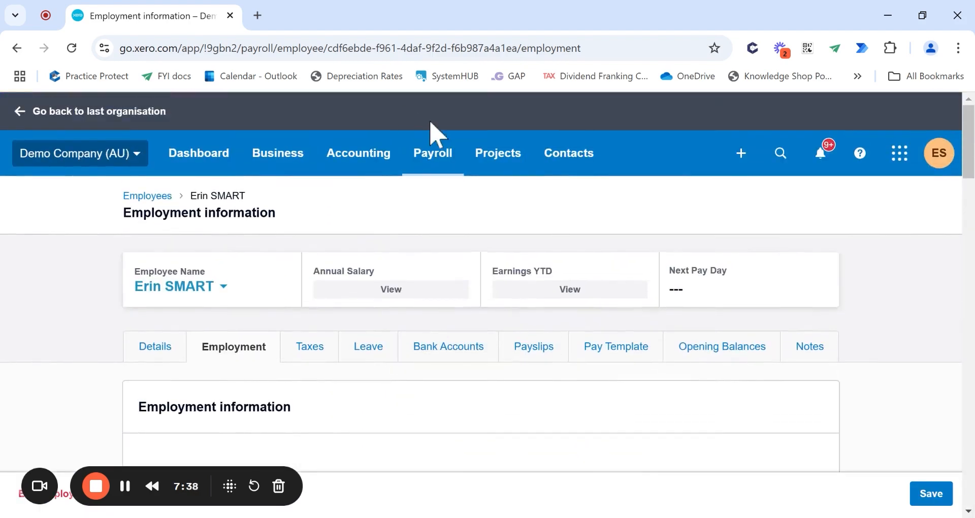
{"action": "left_click", "coordinate": [433, 153]}
{"action": "scroll", "coordinate": [456, 361], "scroll_direction": "down", "scroll_amount": 5}
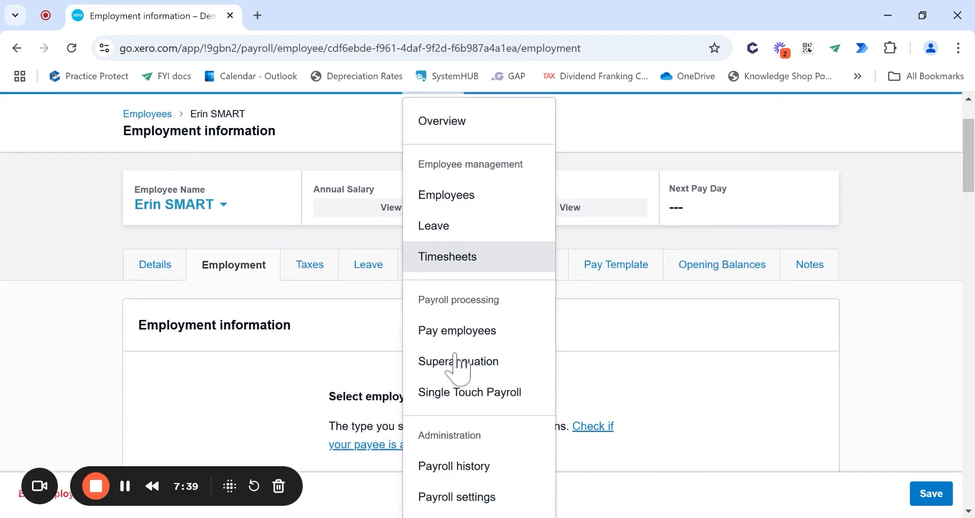
- Open Payroll Settings in a new browser tab and switch to it
{"action": "left_click", "coordinate": [462, 364], "text": "ctrl"}
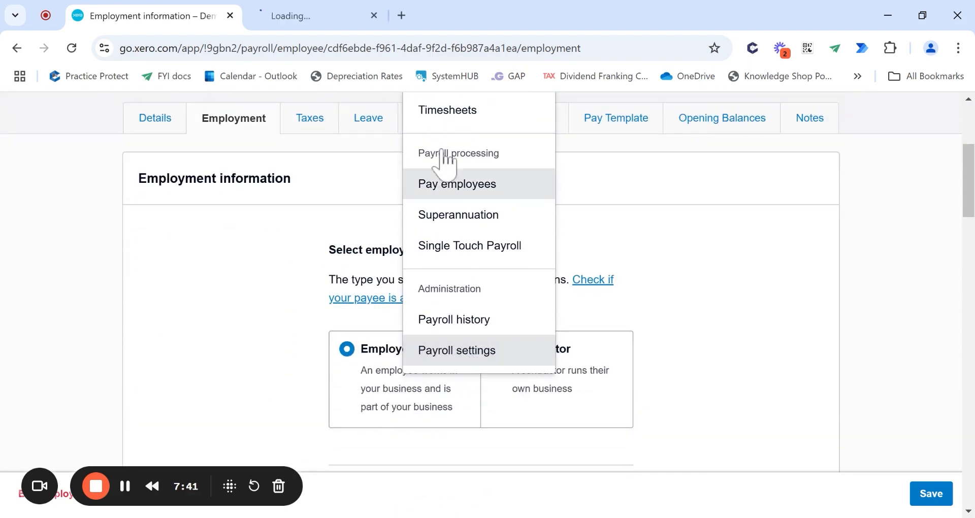
{"action": "left_click", "coordinate": [300, 21]}
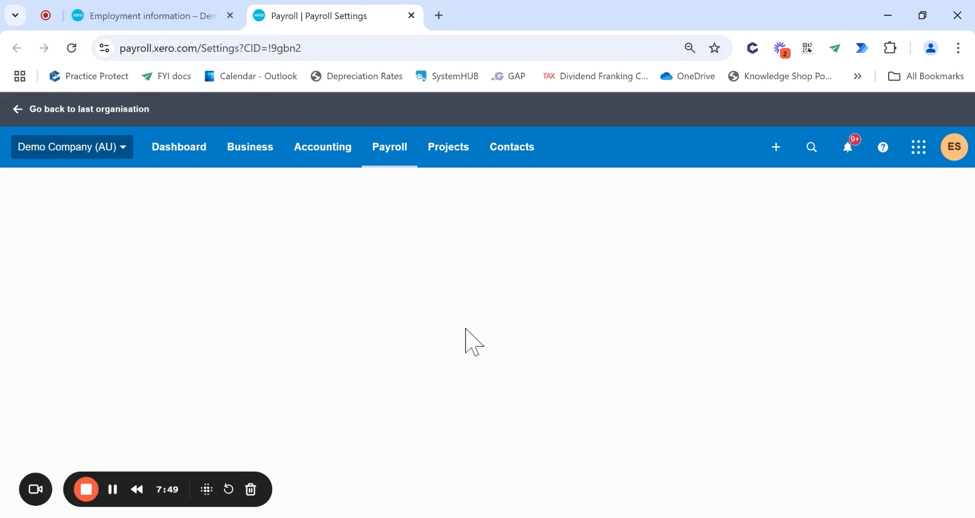
{"action": "scroll", "coordinate": [472, 342], "scroll_direction": "down", "scroll_amount": 3}
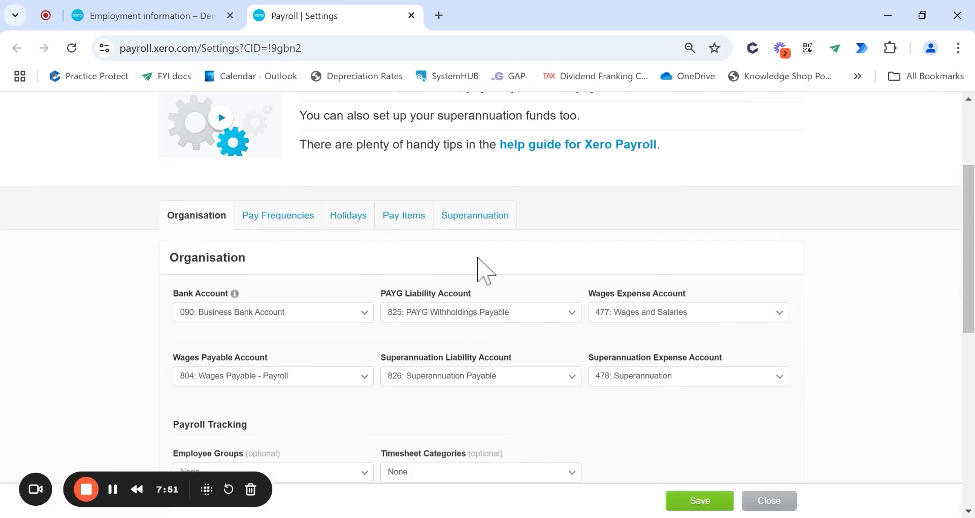
{"action": "scroll", "coordinate": [480, 238], "scroll_direction": "up", "scroll_amount": 3}
- View the superannuation fund list showing Corporate Super (OnePath Masterfund) and HESTA Super
{"action": "left_click", "coordinate": [392, 153]}
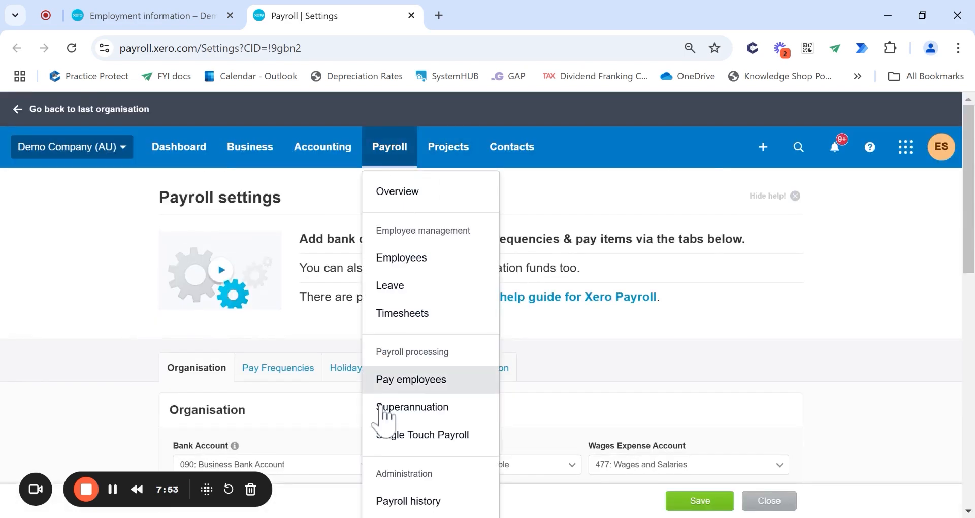
{"action": "scroll", "coordinate": [455, 396], "scroll_direction": "down", "scroll_amount": 1}
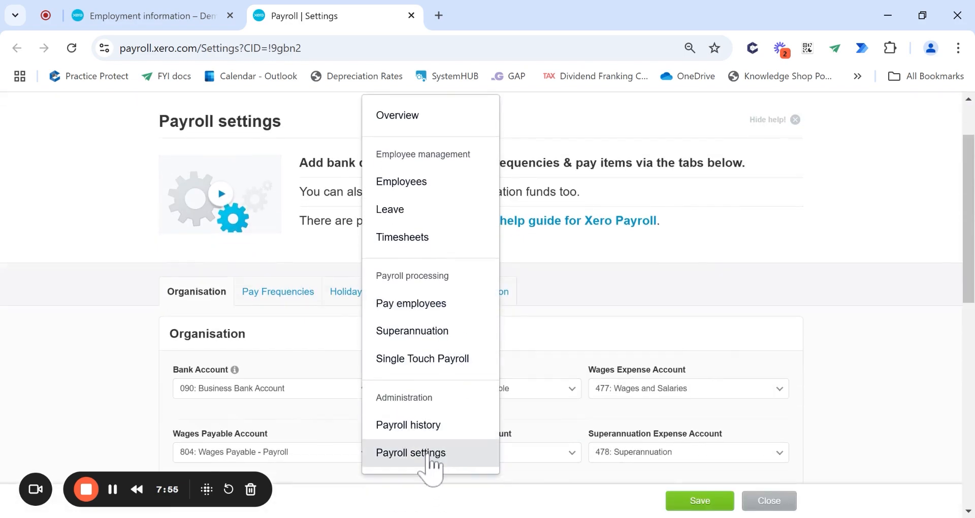
{"action": "left_click", "coordinate": [499, 297]}
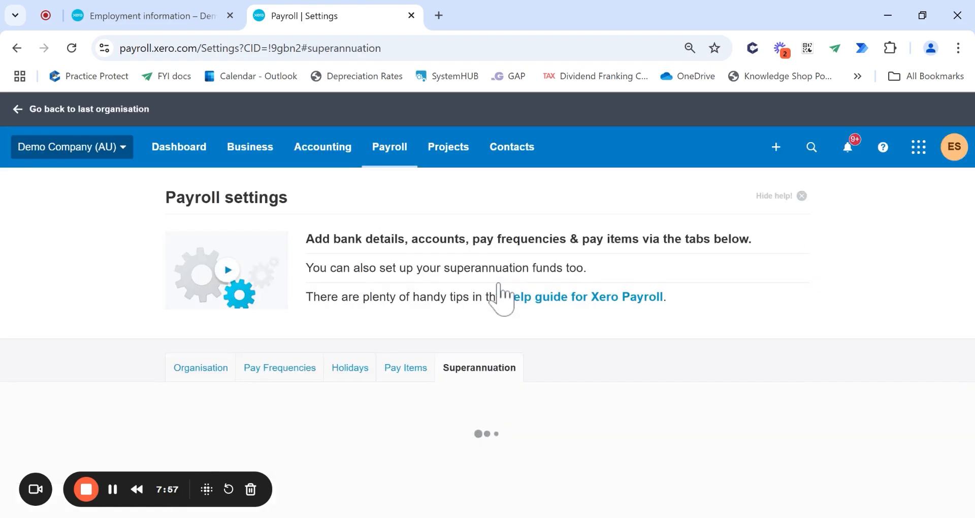
{"action": "scroll", "coordinate": [505, 391], "scroll_direction": "down", "scroll_amount": 3}
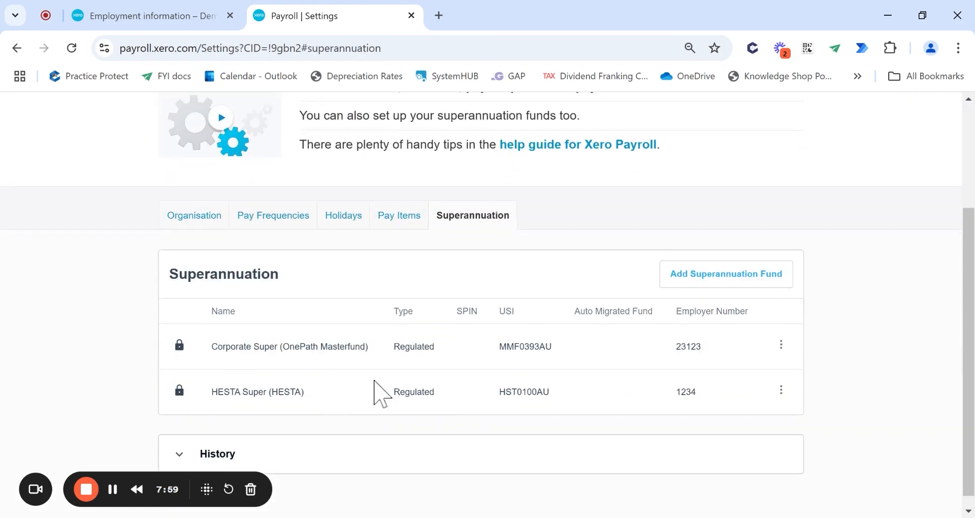
{"action": "scroll", "coordinate": [446, 272], "scroll_direction": "up", "scroll_amount": 3}
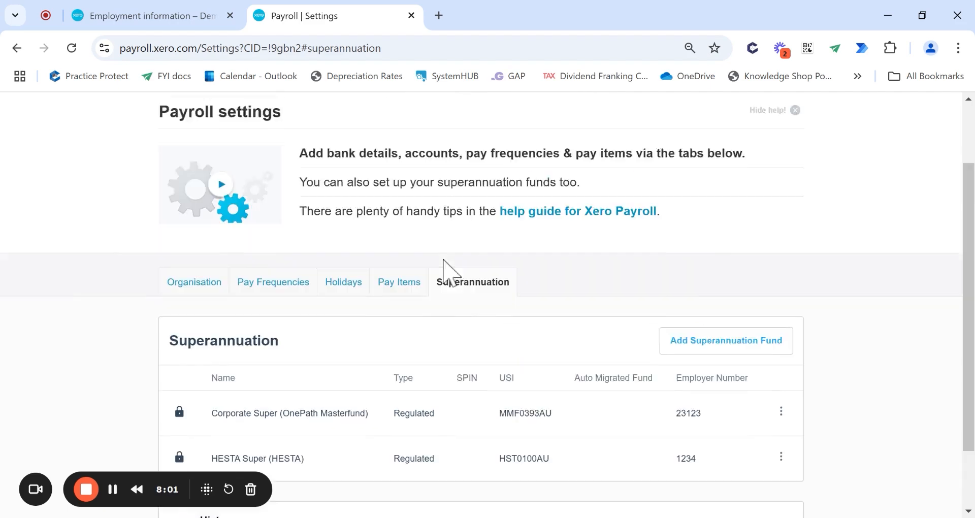
{"action": "left_click", "coordinate": [394, 174]}
{"action": "scroll", "coordinate": [442, 434], "scroll_direction": "down", "scroll_amount": 1}
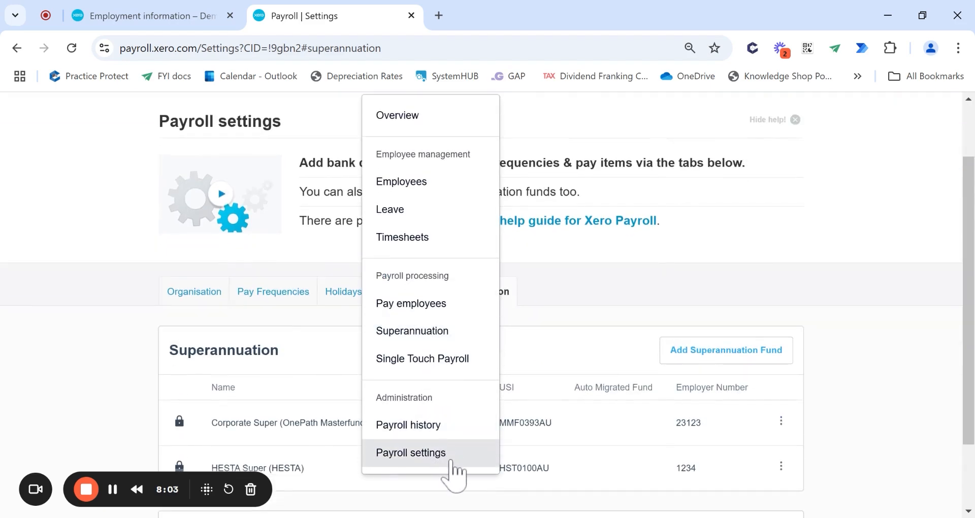
{"action": "scroll", "coordinate": [457, 447], "scroll_direction": "up", "scroll_amount": 1}
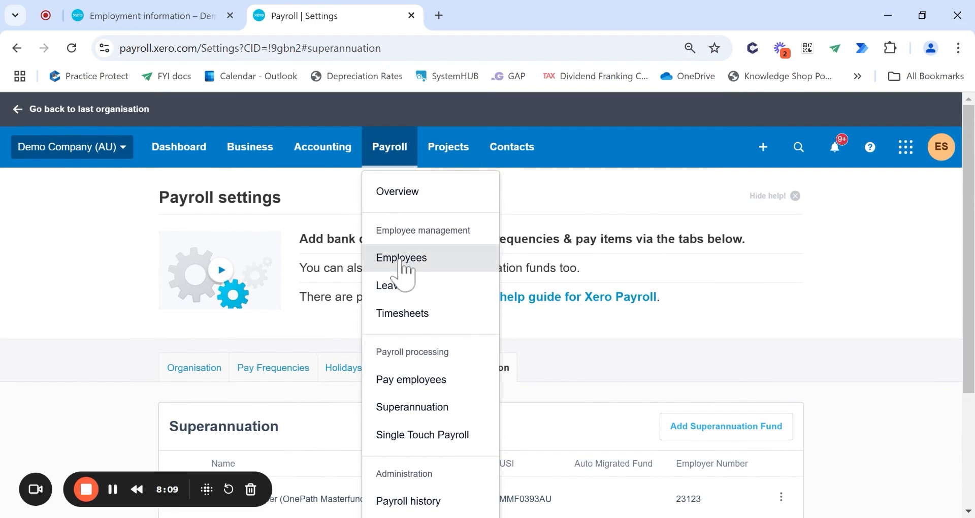
{"action": "scroll", "coordinate": [224, 358], "scroll_direction": "down", "scroll_amount": 2}
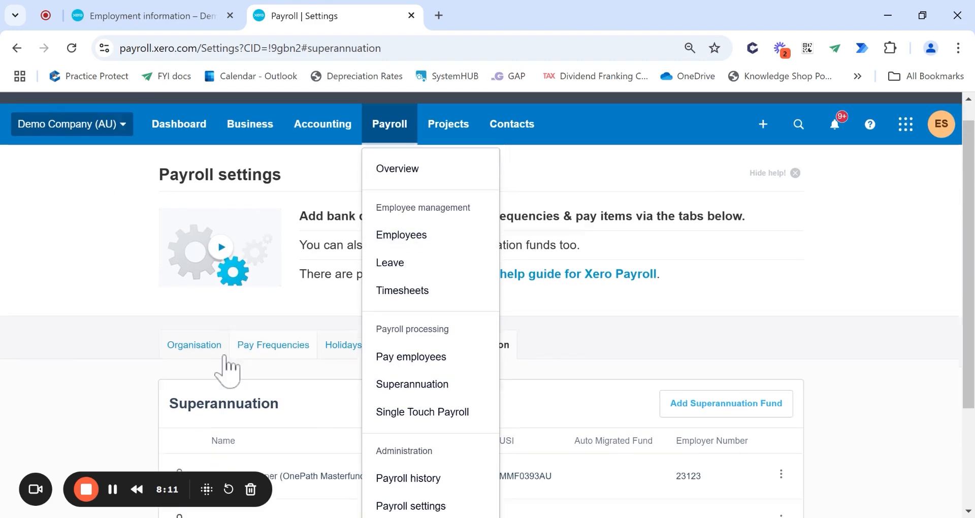
{"action": "left_click", "coordinate": [110, 322]}
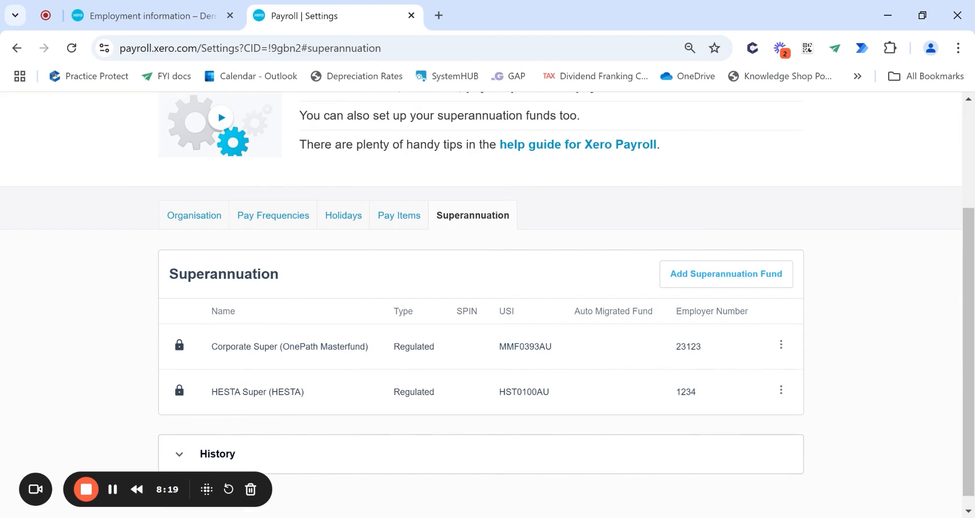
- Begin adding a new fund by searching 'Rest Su' and picking Rest Super
{"action": "left_click", "coordinate": [693, 277]}
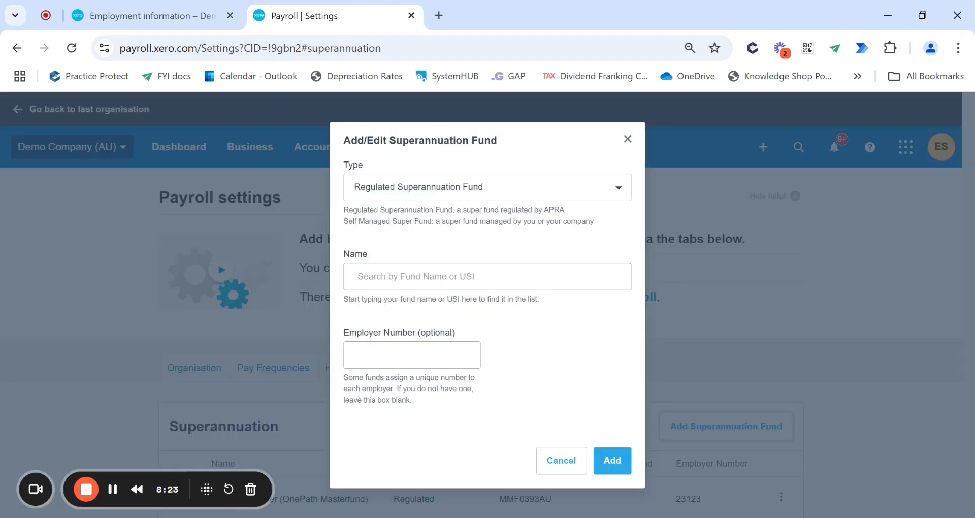
{"action": "left_click", "coordinate": [416, 276]}
{"action": "type", "text": "Rest S"}
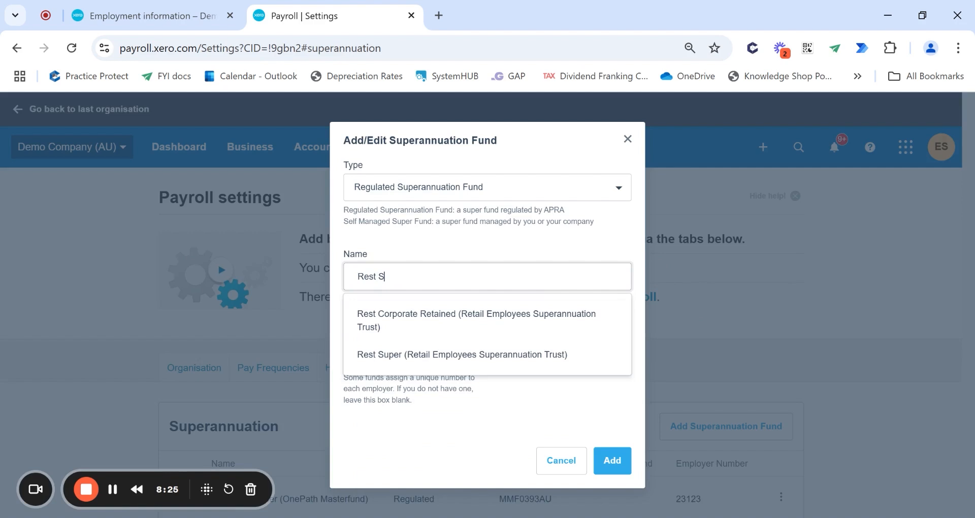
{"action": "type", "text": "u"}
{"action": "left_click", "coordinate": [533, 317]}
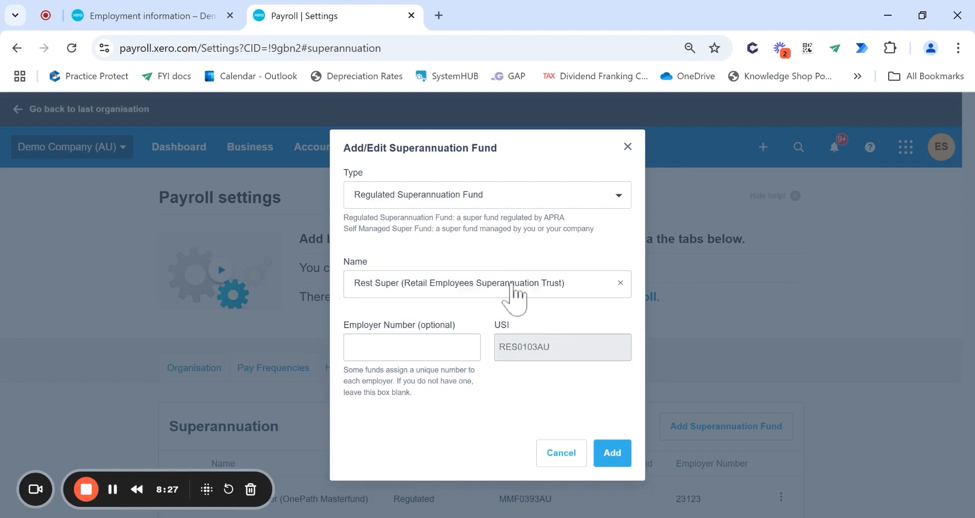
{"action": "key", "text": "Tab"}
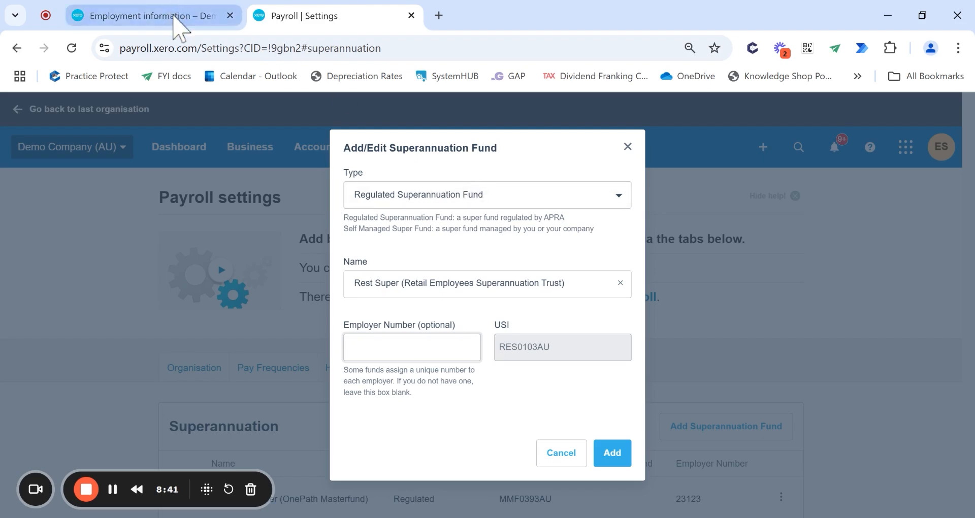
- Check the employee's employment information, then discard the unfinished fund form
{"action": "left_click", "coordinate": [172, 16]}
{"action": "scroll", "coordinate": [406, 152], "scroll_direction": "up", "scroll_amount": 4}
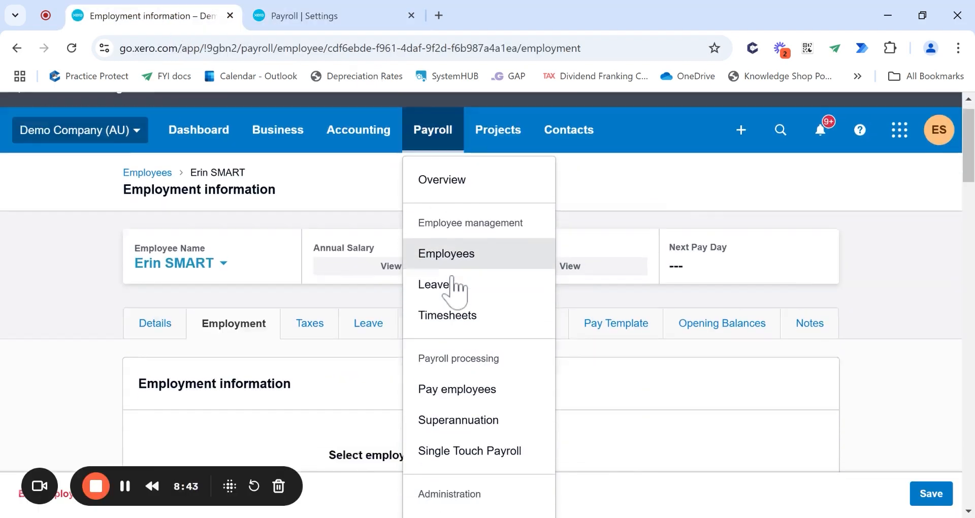
{"action": "scroll", "coordinate": [308, 314], "scroll_direction": "down", "scroll_amount": 3}
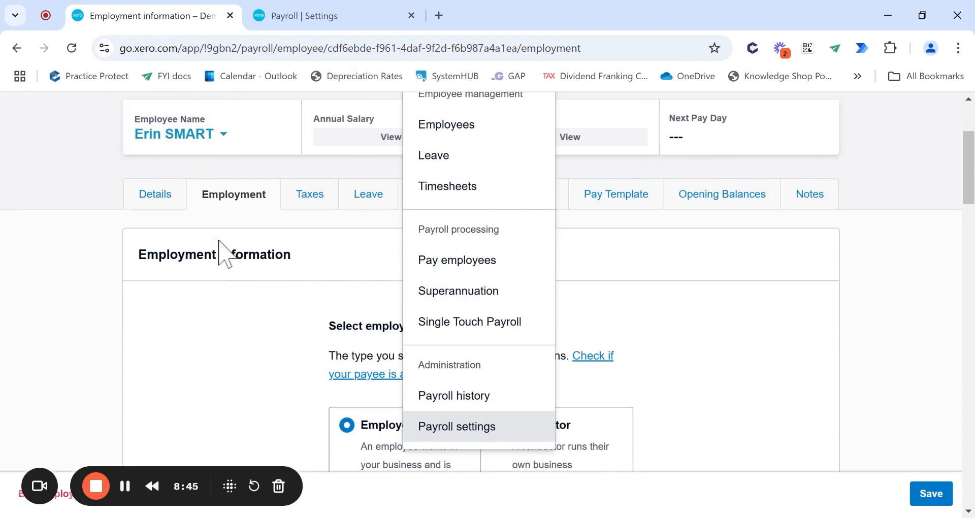
{"action": "scroll", "coordinate": [250, 292], "scroll_direction": "down", "scroll_amount": 2}
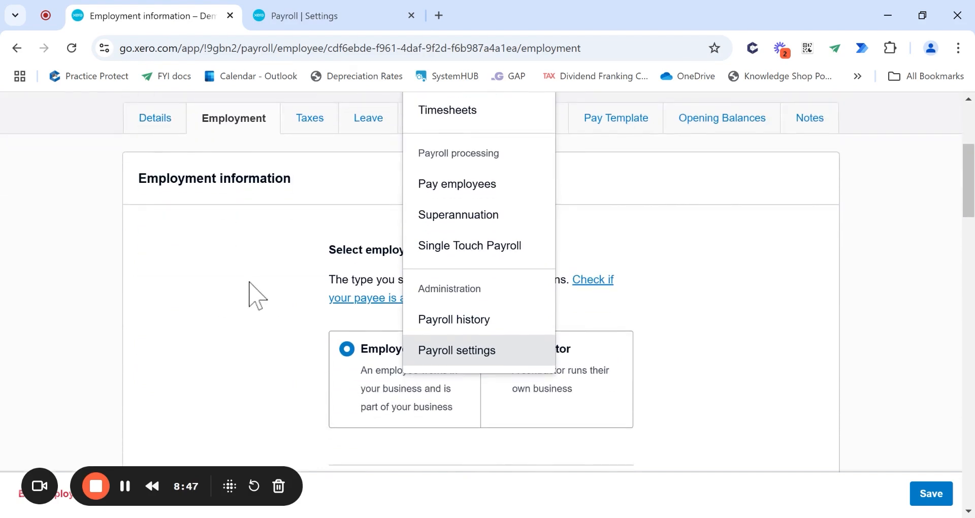
{"action": "left_click", "coordinate": [348, 13]}
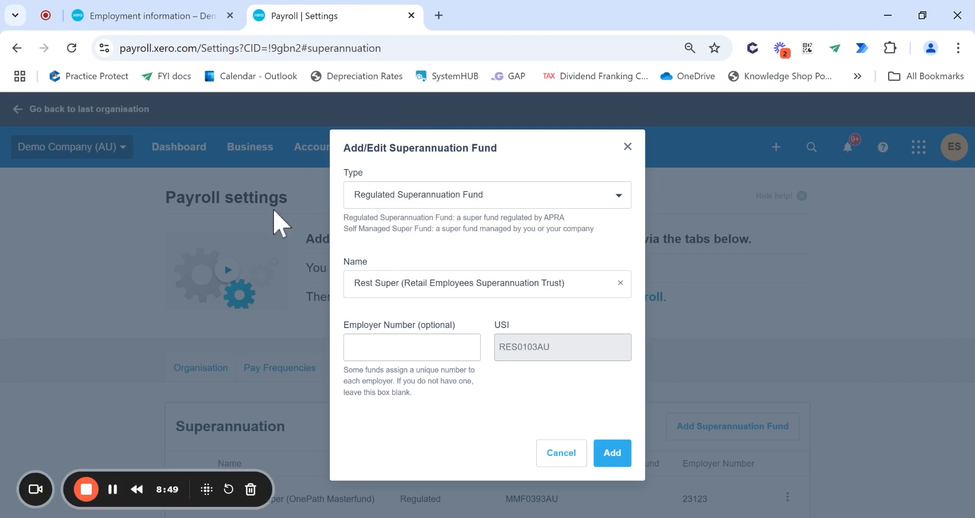
{"action": "left_click", "coordinate": [627, 148]}
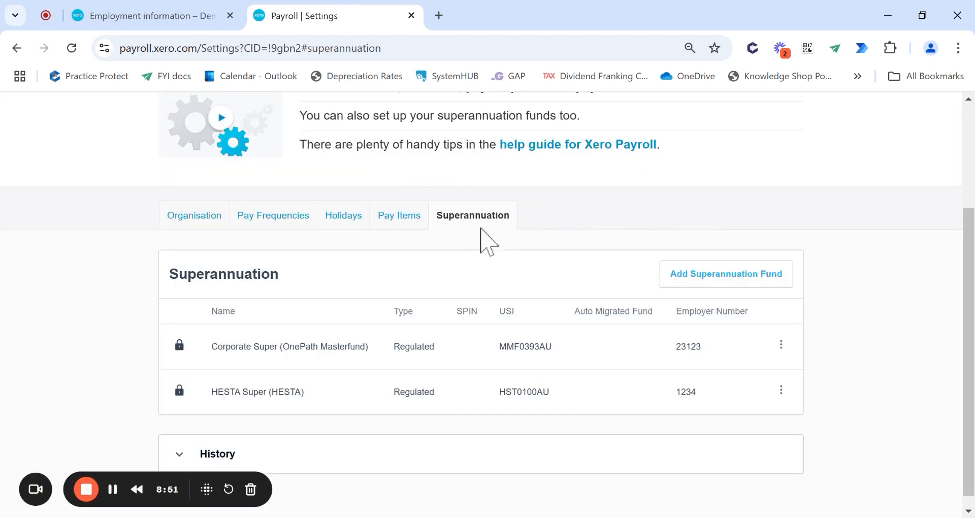
- Add Rest Super (Retail Employees Superannuation Trust, USI RES0103AU) to the payroll fund list
{"action": "left_click", "coordinate": [749, 275]}
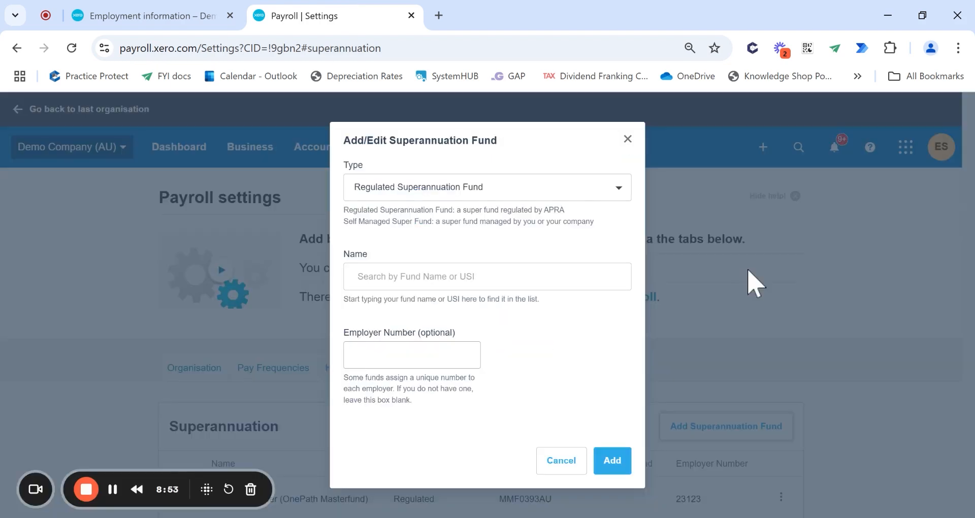
{"action": "type", "text": "rest"}
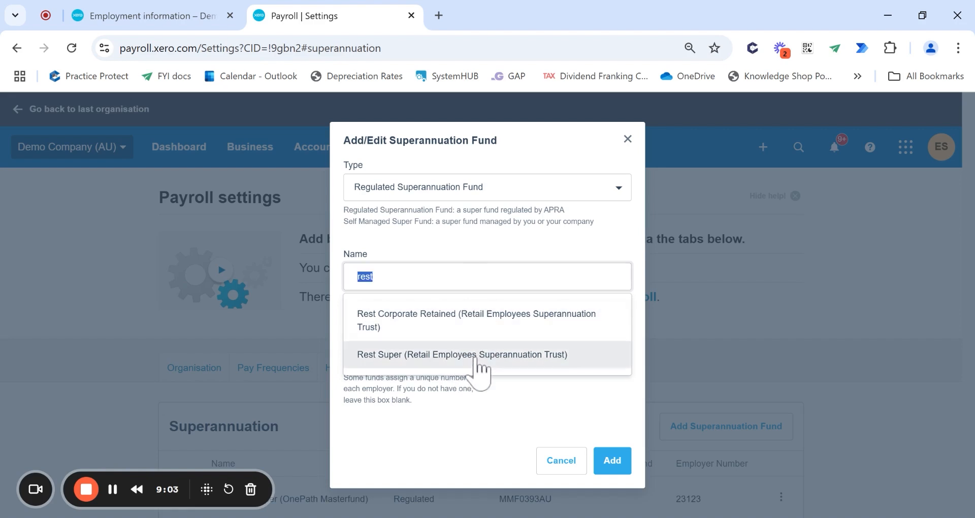
{"action": "left_click", "coordinate": [479, 358]}
{"action": "left_click_drag", "start_coordinate": [572, 340], "coordinate": [496, 347]}
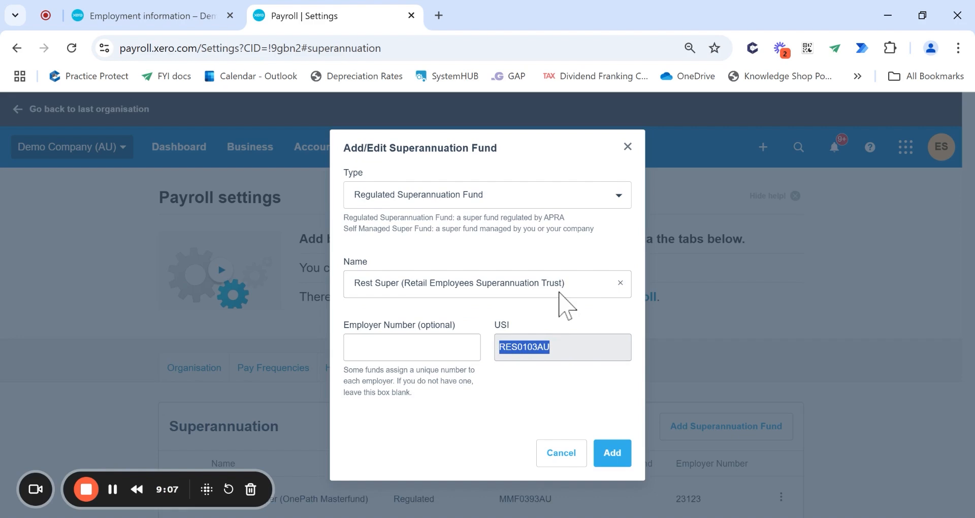
{"action": "left_click", "coordinate": [557, 295]}
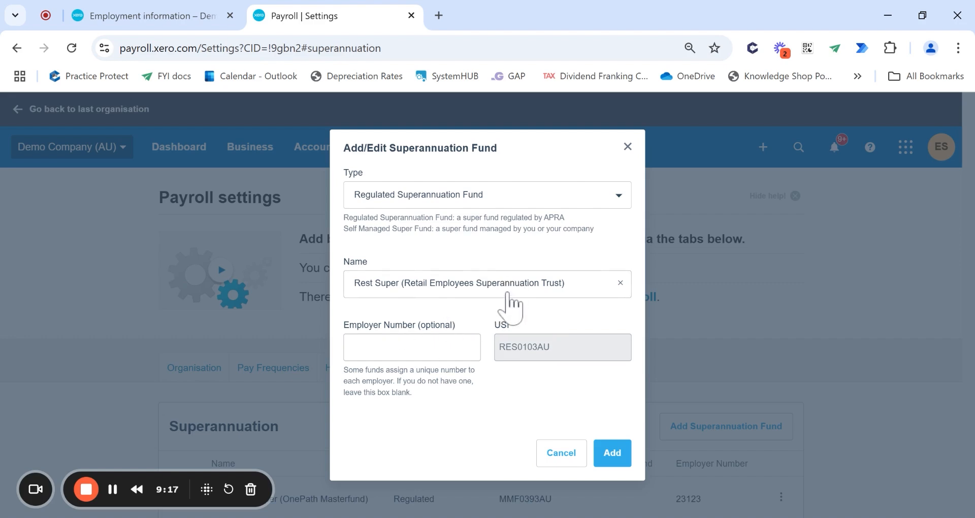
{"action": "double_click", "coordinate": [517, 349]}
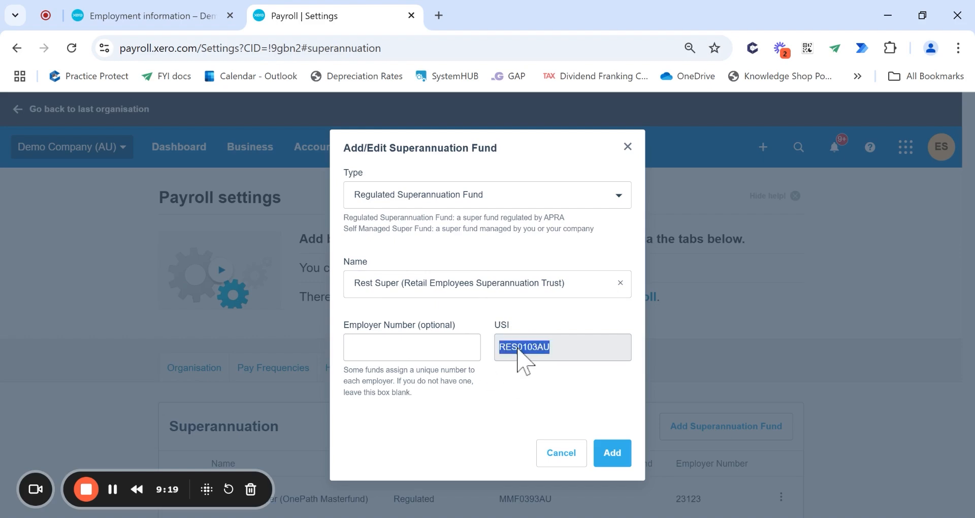
{"action": "left_click", "coordinate": [616, 455]}
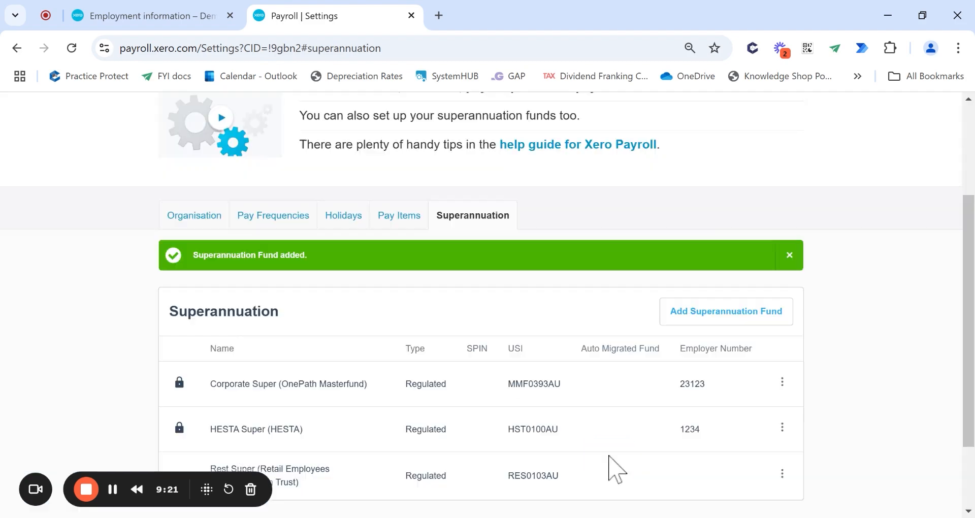
- Save the employee's employment details and reload the page to pick up the new fund
{"action": "left_click", "coordinate": [167, 11]}
{"action": "scroll", "coordinate": [674, 391], "scroll_direction": "down", "scroll_amount": 5}
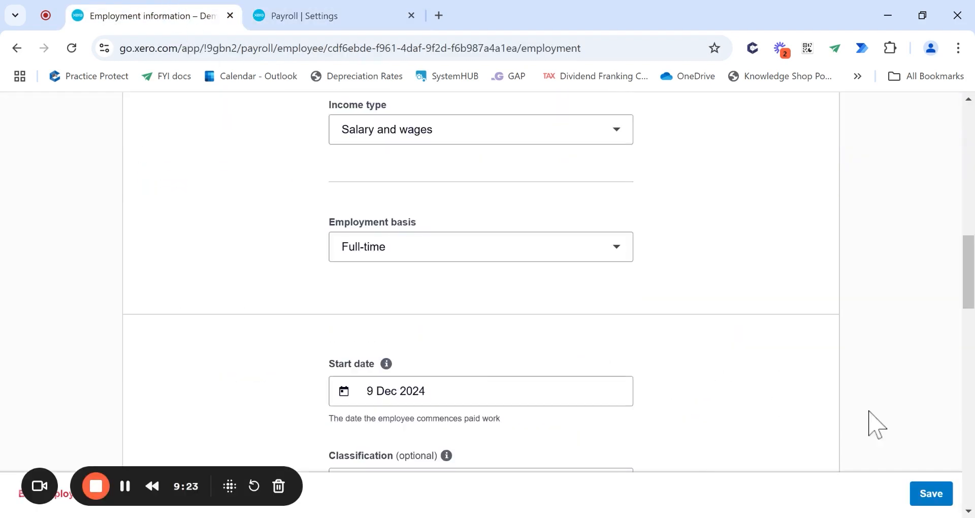
{"action": "left_click", "coordinate": [930, 492]}
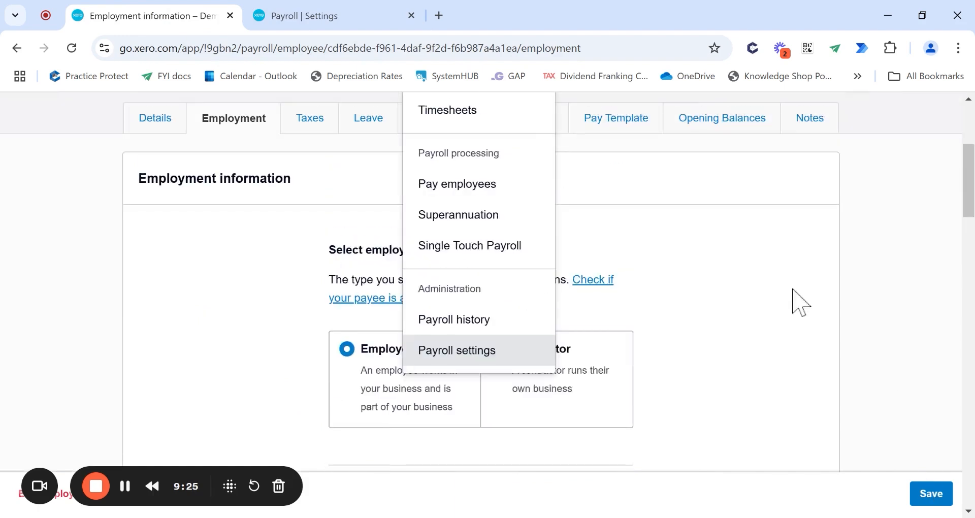
{"action": "left_click", "coordinate": [233, 384]}
{"action": "left_click", "coordinate": [937, 500]}
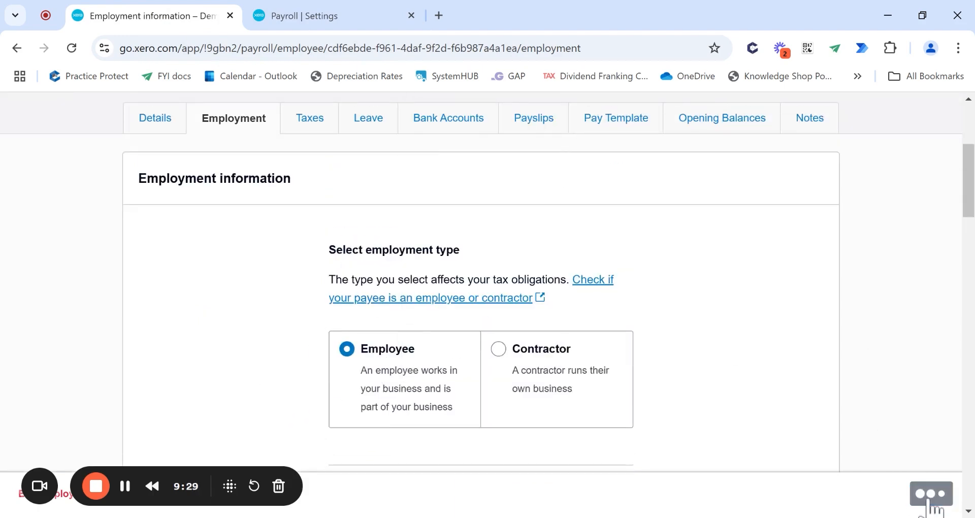
{"action": "left_click", "coordinate": [73, 49]}
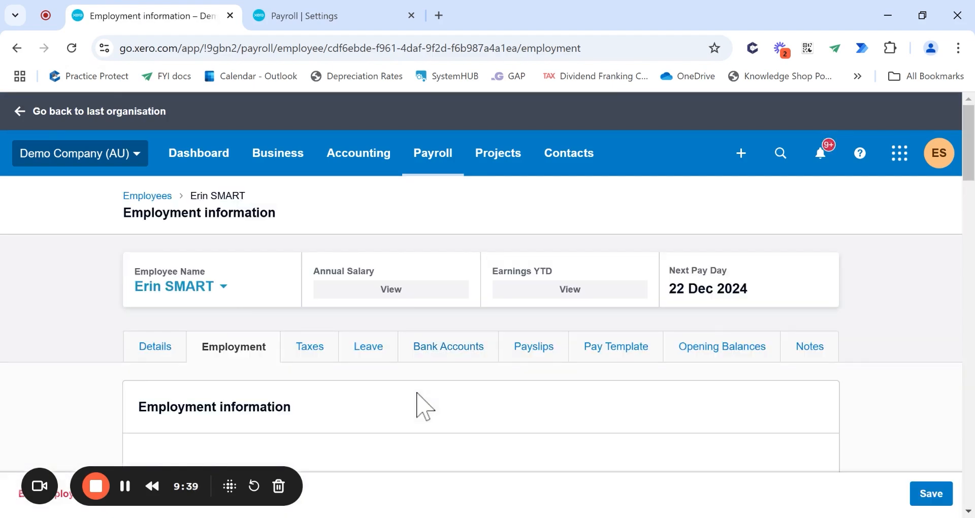
- Add a Rest Super membership with the employee's member number and save the employment details
{"action": "scroll", "coordinate": [420, 406], "scroll_direction": "down", "scroll_amount": 20}
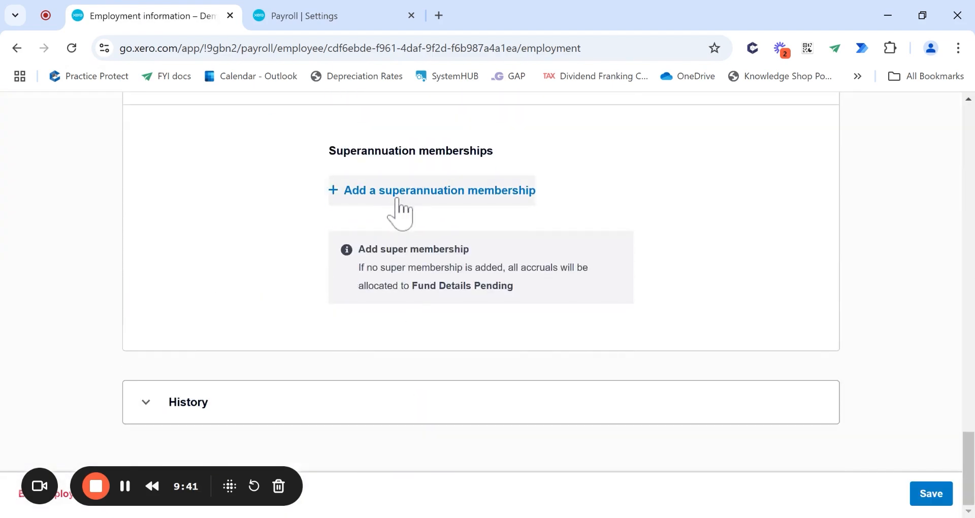
{"action": "left_click", "coordinate": [397, 201]}
{"action": "left_click", "coordinate": [605, 264]}
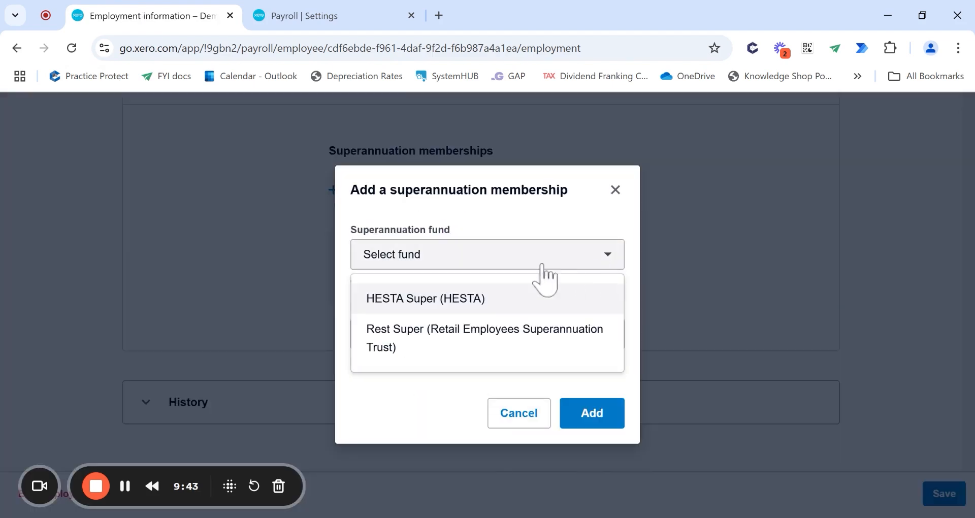
{"action": "left_click", "coordinate": [460, 339]}
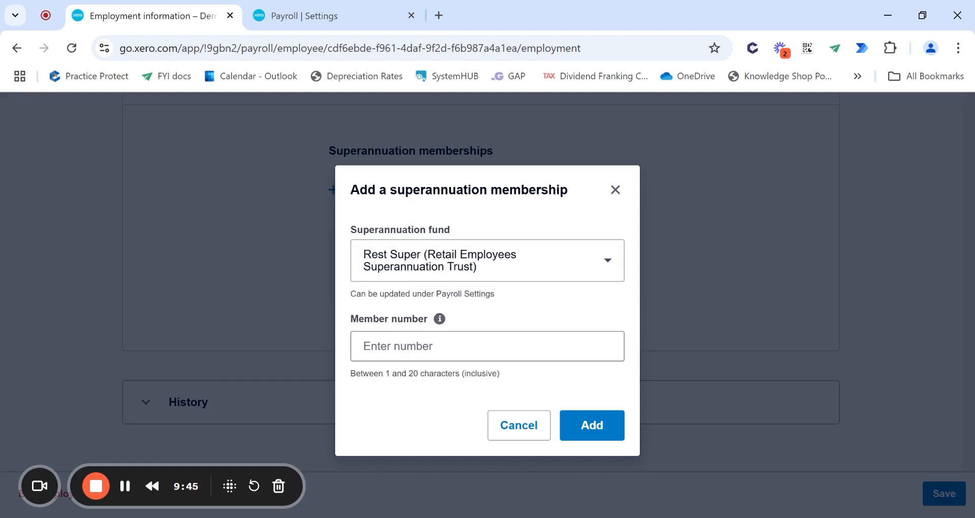
{"action": "left_click", "coordinate": [459, 346]}
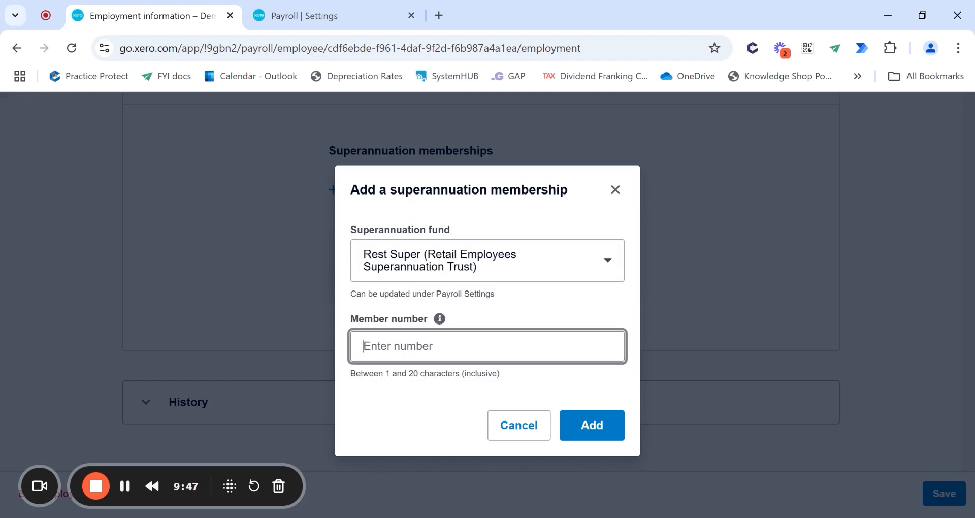
{"action": "type", "text": "123"}
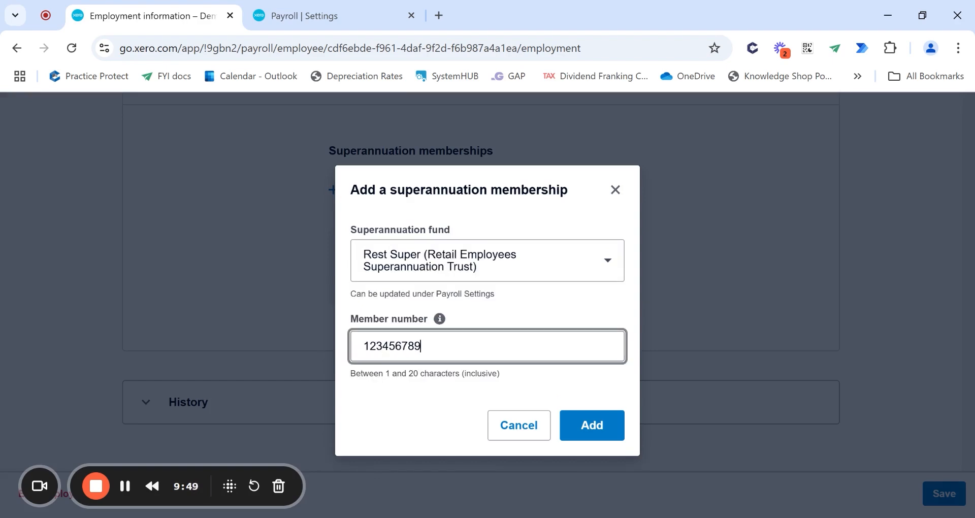
{"action": "type", "text": "456789"}
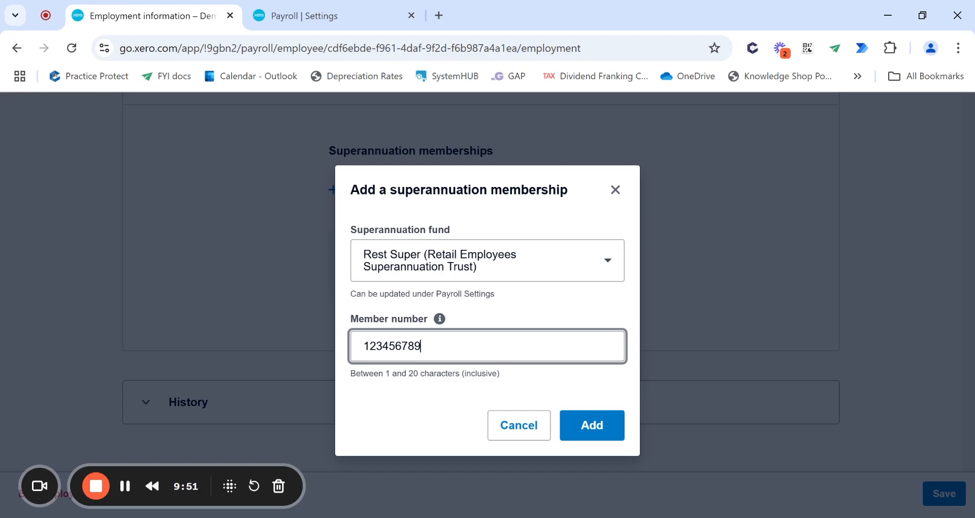
{"action": "left_click", "coordinate": [589, 429]}
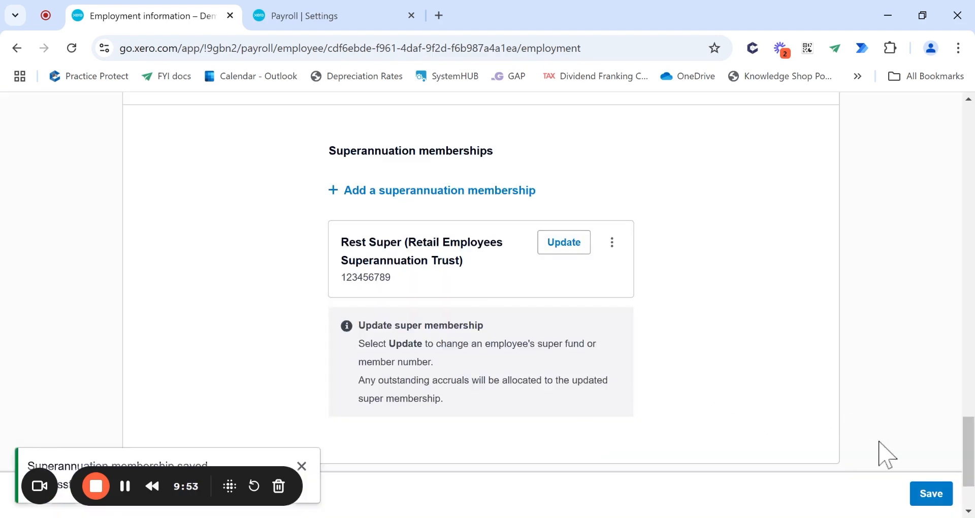
{"action": "left_click", "coordinate": [929, 494]}
{"action": "scroll", "coordinate": [812, 414], "scroll_direction": "up", "scroll_amount": 10}
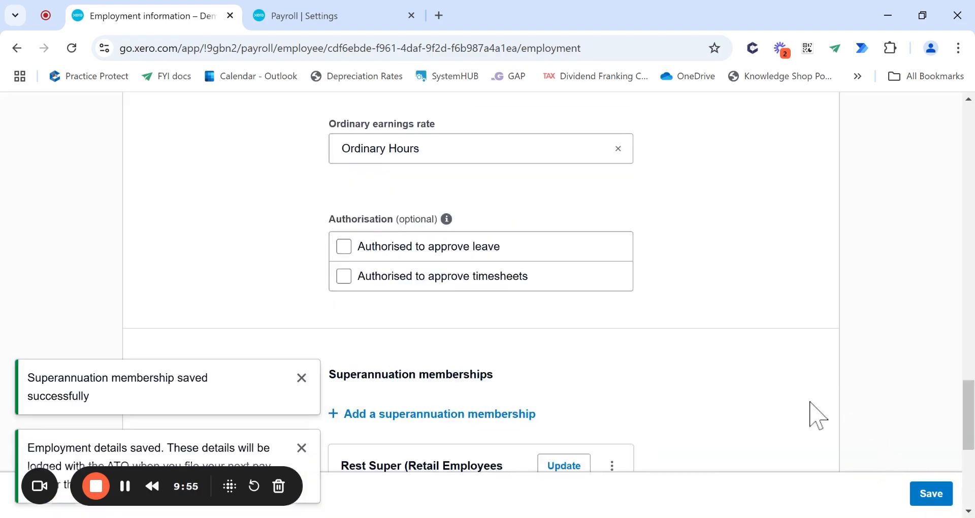
{"action": "scroll", "coordinate": [934, 491], "scroll_direction": "up", "scroll_amount": 9}
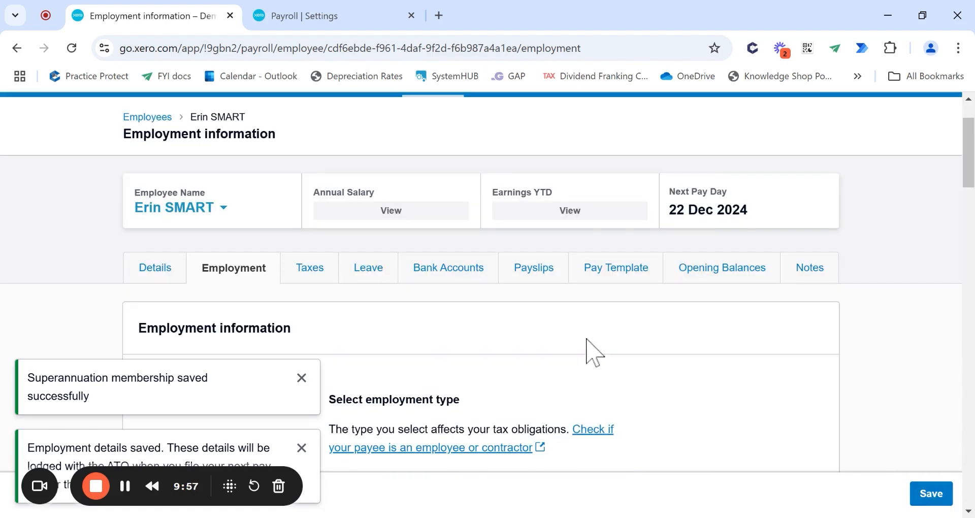
- Open the employee's tax details and enter the tax file number, removing the extra digit
{"action": "left_click", "coordinate": [311, 268]}
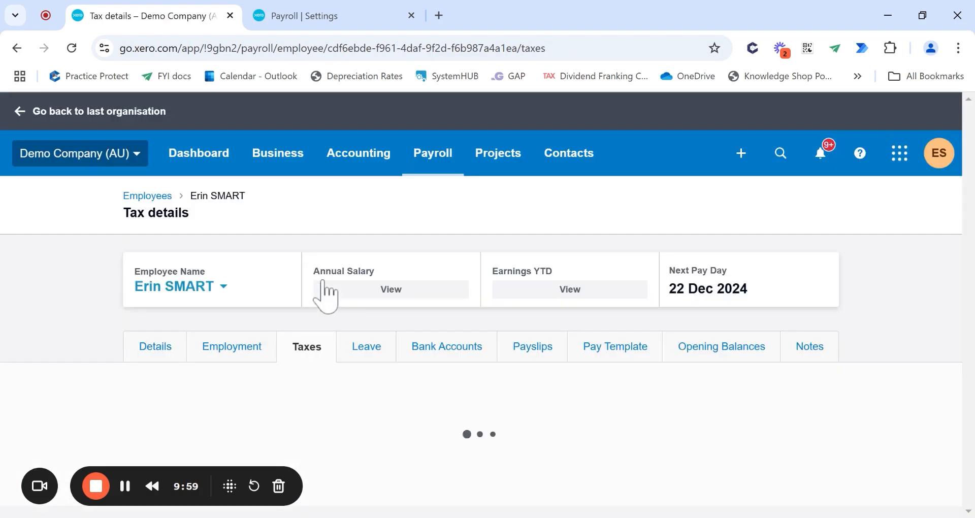
{"action": "scroll", "coordinate": [88, 345], "scroll_direction": "down", "scroll_amount": 2}
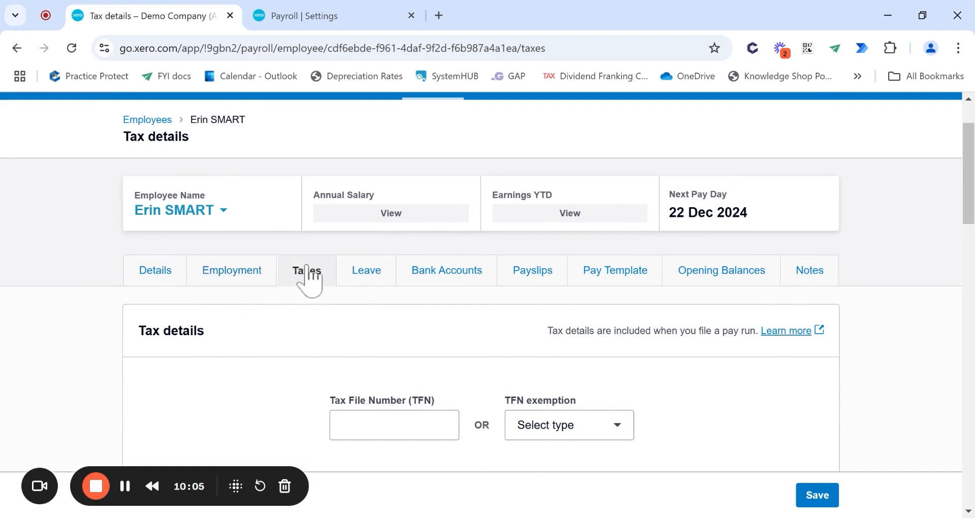
{"action": "scroll", "coordinate": [443, 216], "scroll_direction": "down", "scroll_amount": 3}
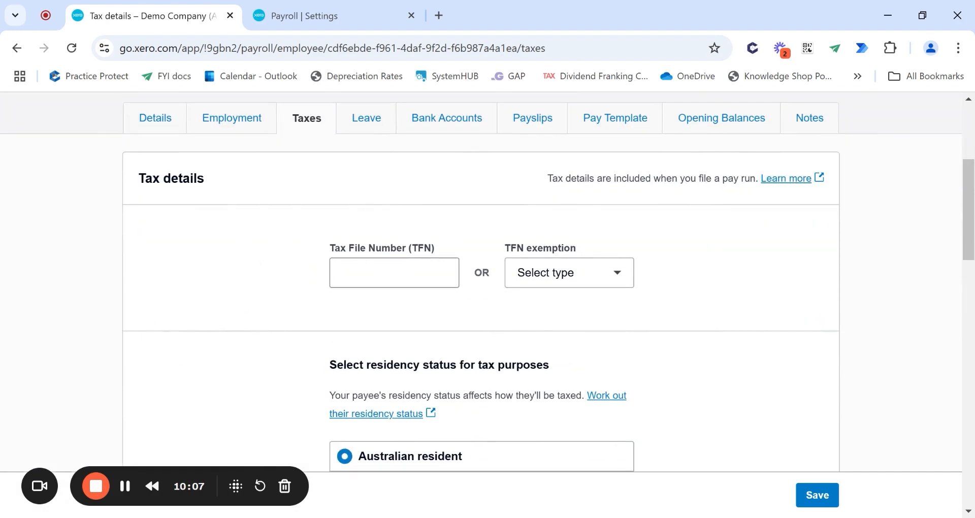
{"action": "left_click", "coordinate": [386, 273]}
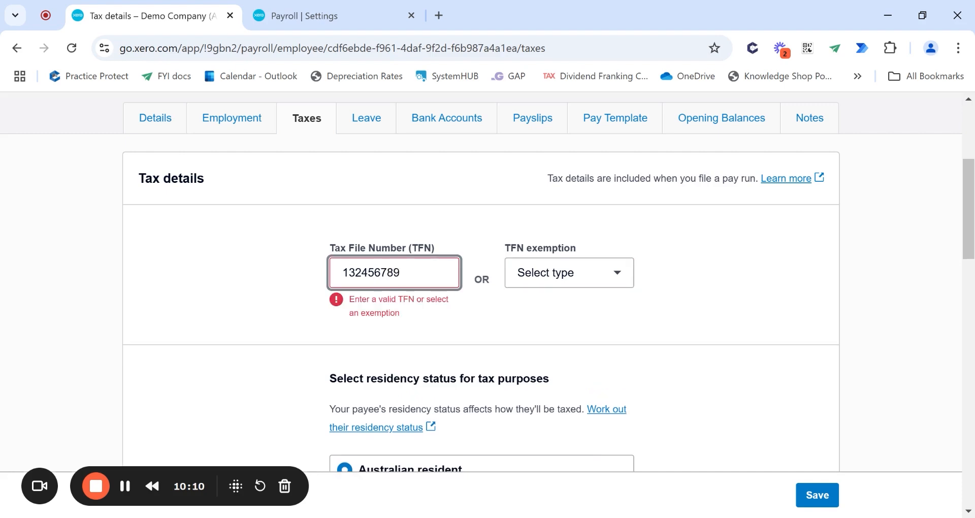
{"action": "key", "text": "BackSpace"}
{"action": "left_click", "coordinate": [263, 317]}
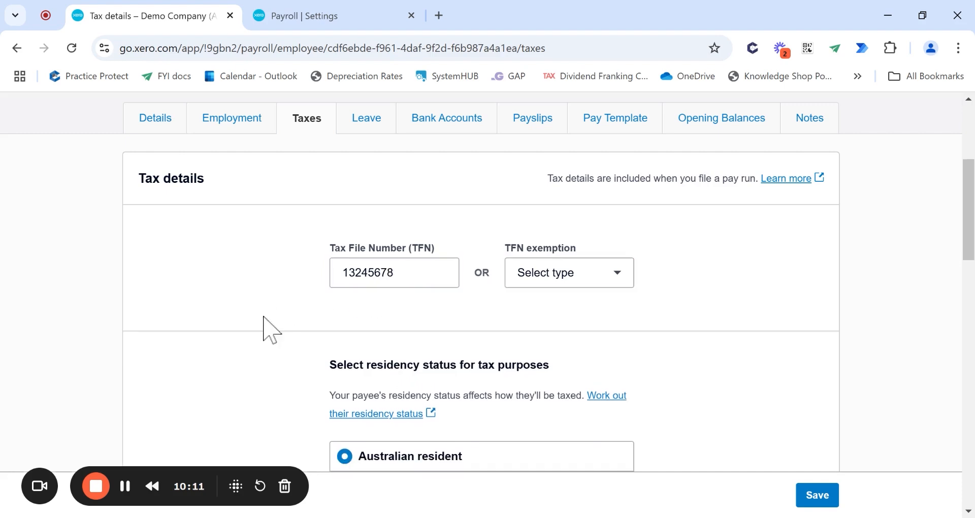
- Review the TFN exemption list, leaving no exemption chosen
{"action": "left_click", "coordinate": [622, 276]}
{"action": "scroll", "coordinate": [626, 345], "scroll_direction": "down", "scroll_amount": 1}
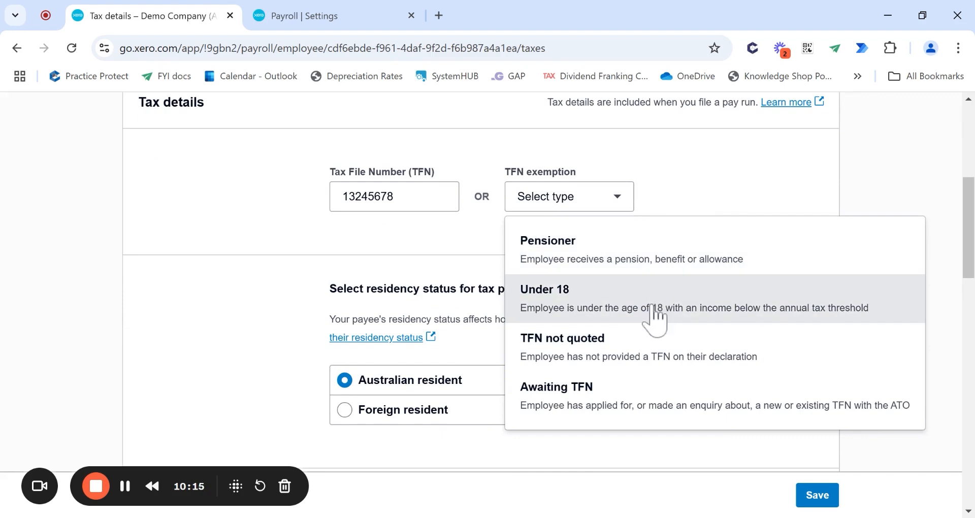
{"action": "left_click", "coordinate": [360, 228]}
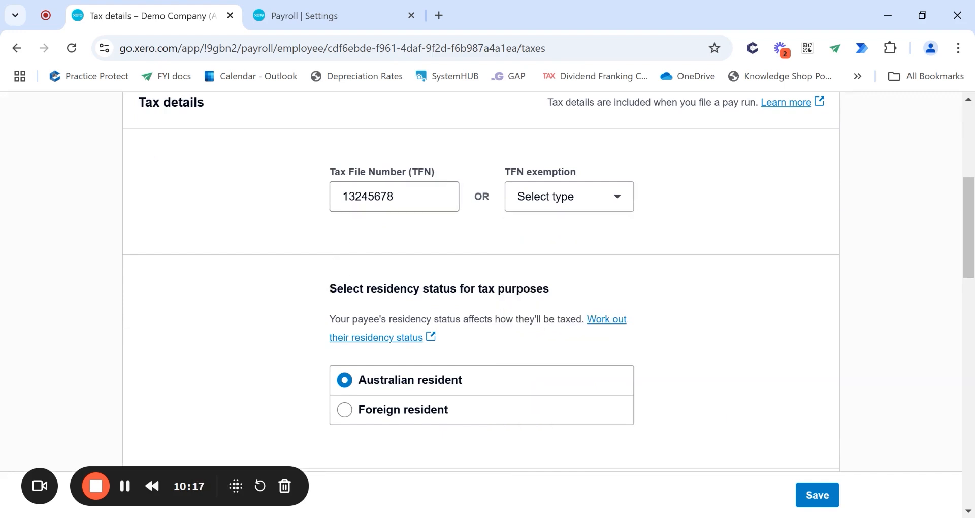
{"action": "left_click_drag", "start_coordinate": [405, 198], "coordinate": [220, 221]}
{"action": "scroll", "coordinate": [221, 221], "scroll_direction": "down", "scroll_amount": 1}
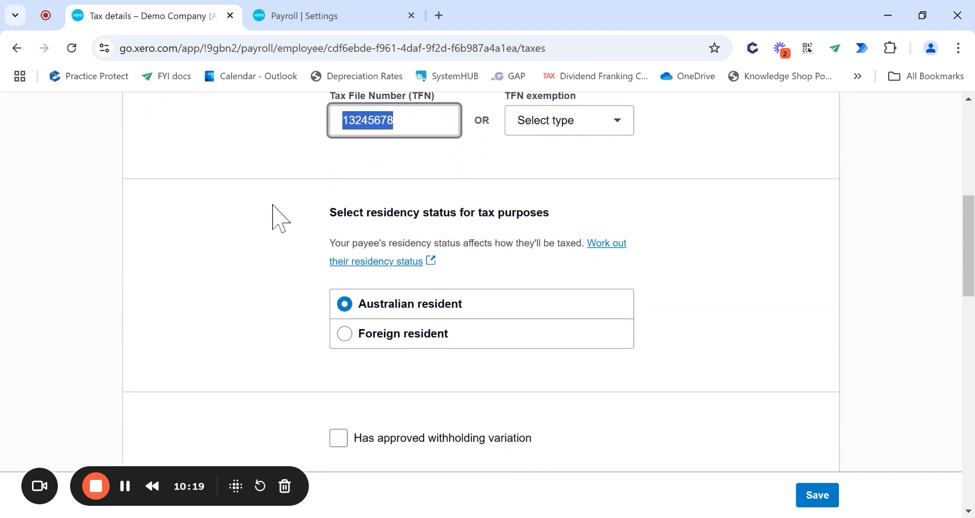
{"action": "left_click", "coordinate": [269, 219]}
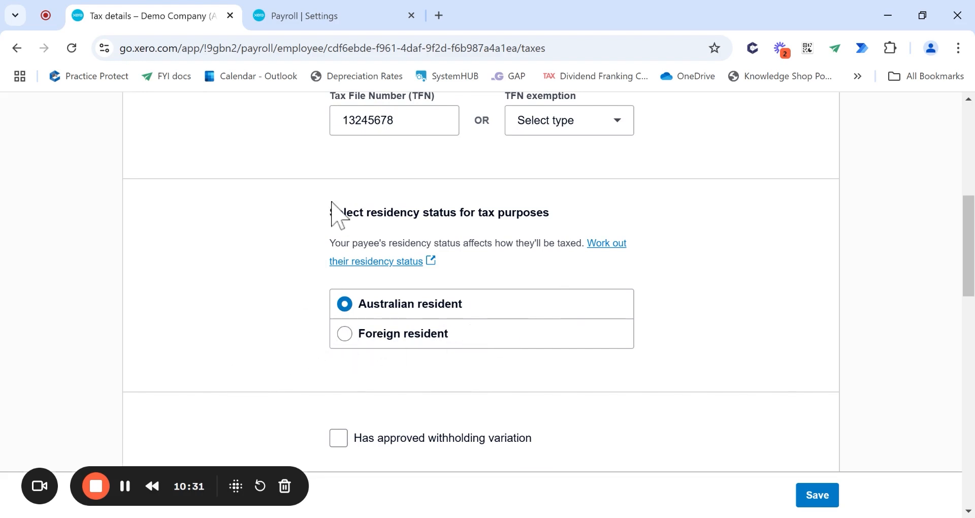
- Choose the Regular tax scale type, review the tax offsets, and save the tax details
{"action": "scroll", "coordinate": [238, 363], "scroll_direction": "down", "scroll_amount": 5}
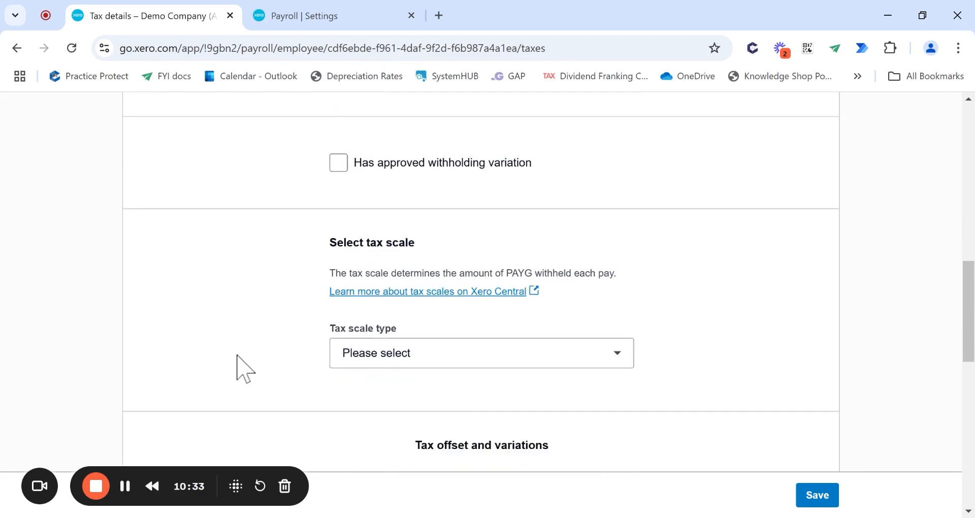
{"action": "scroll", "coordinate": [238, 356], "scroll_direction": "down", "scroll_amount": 1}
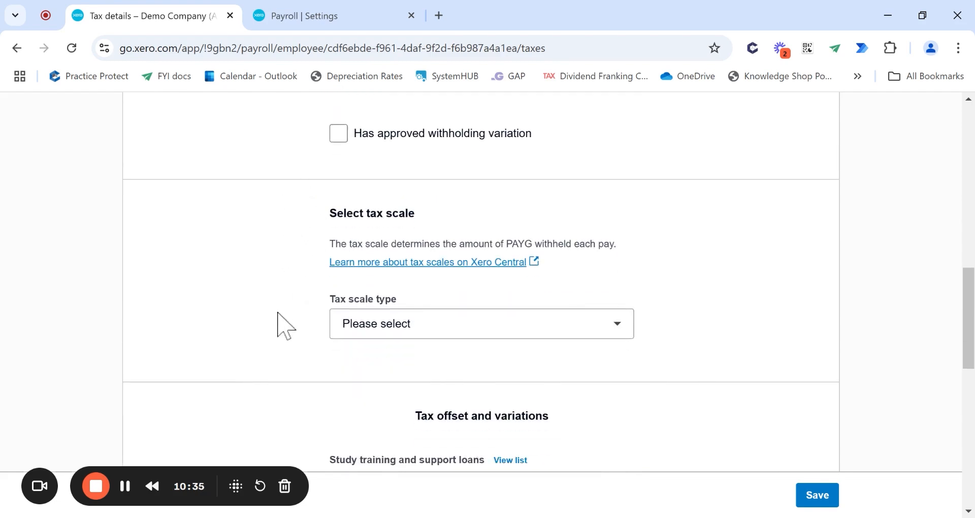
{"action": "left_click", "coordinate": [604, 328]}
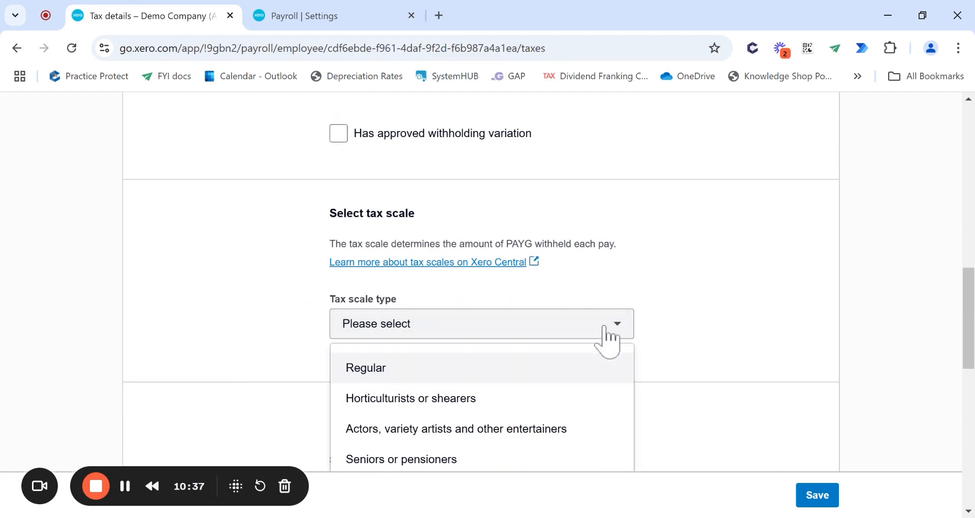
{"action": "scroll", "coordinate": [629, 249], "scroll_direction": "down", "scroll_amount": 2}
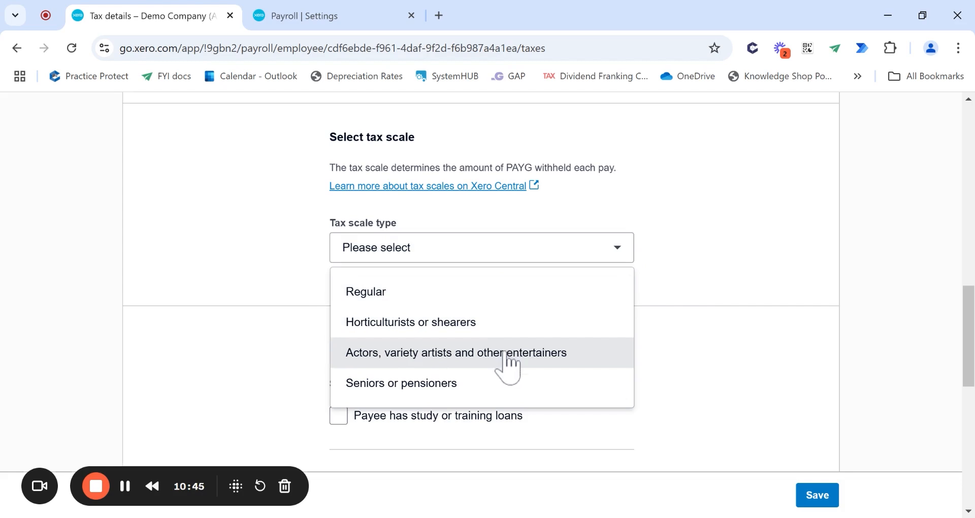
{"action": "left_click", "coordinate": [387, 297]}
{"action": "scroll", "coordinate": [603, 290], "scroll_direction": "down", "scroll_amount": 2}
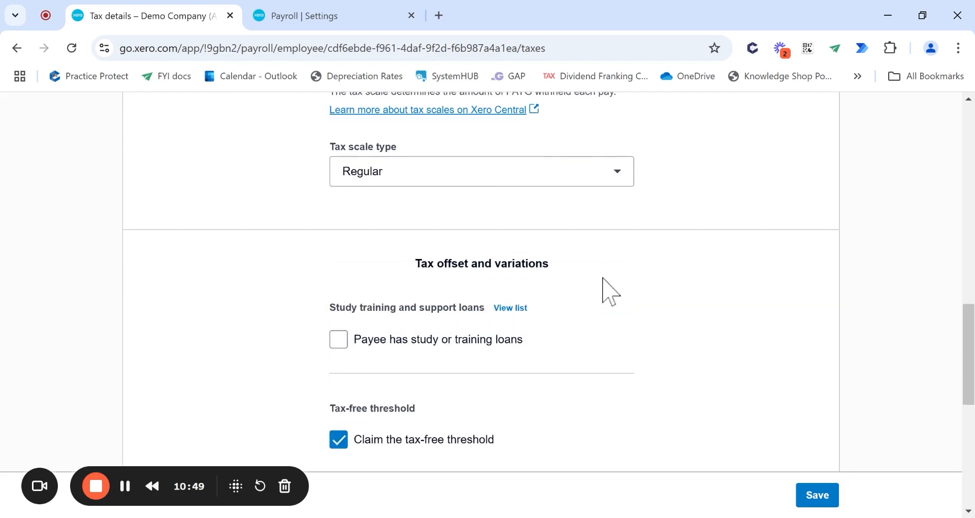
{"action": "scroll", "coordinate": [678, 191], "scroll_direction": "down", "scroll_amount": 1}
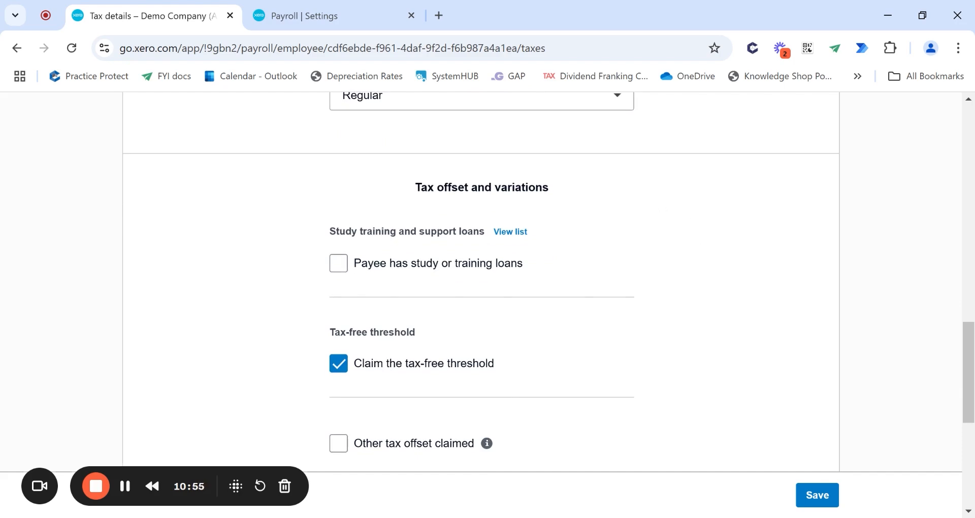
{"action": "scroll", "coordinate": [718, 212], "scroll_direction": "down", "scroll_amount": 1}
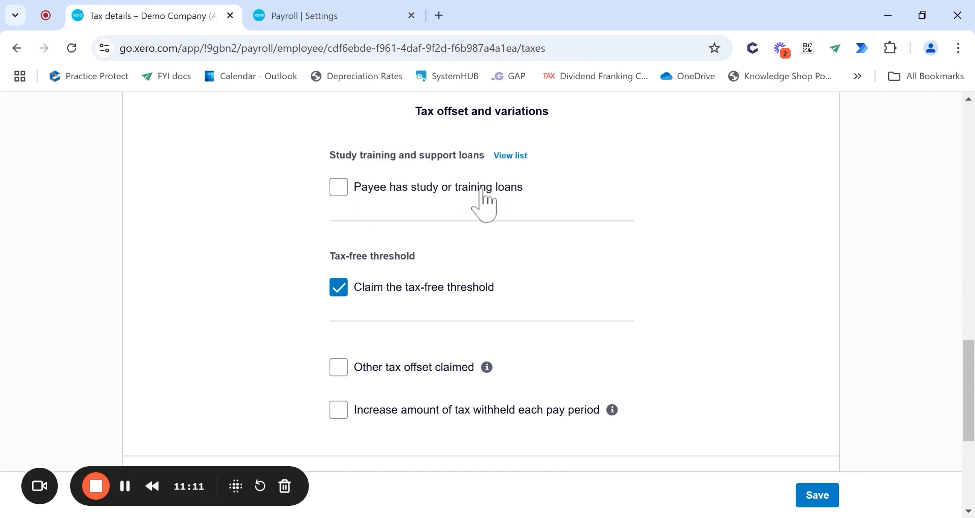
{"action": "scroll", "coordinate": [481, 192], "scroll_direction": "down", "scroll_amount": 3}
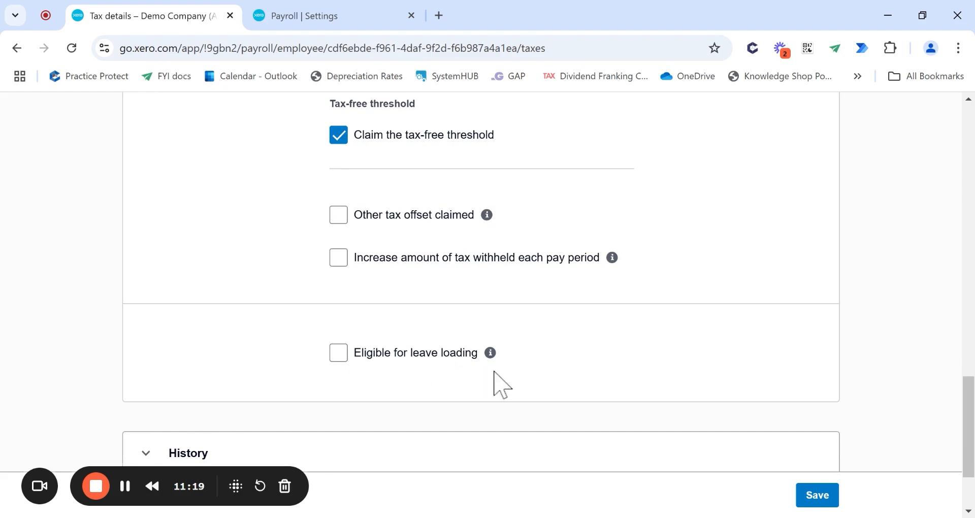
{"action": "left_click", "coordinate": [822, 498]}
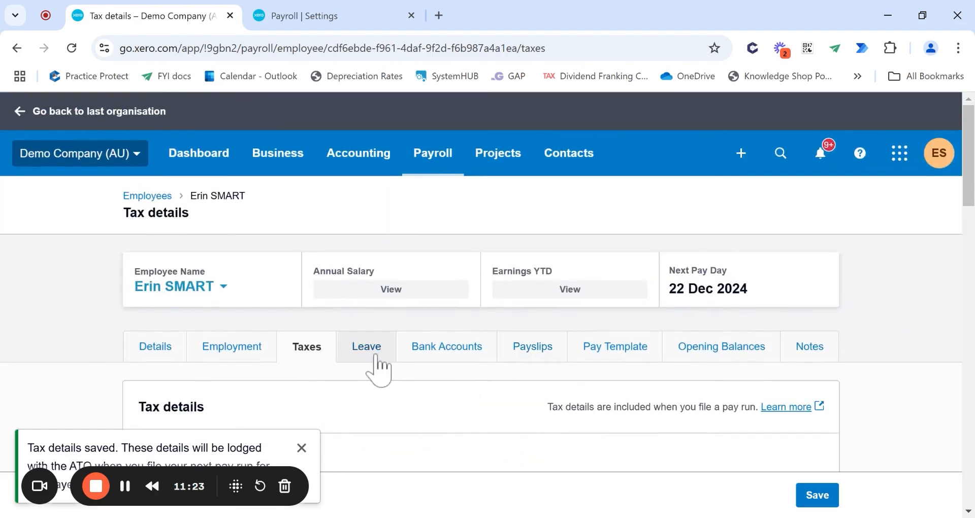
{"action": "left_click", "coordinate": [377, 357]}
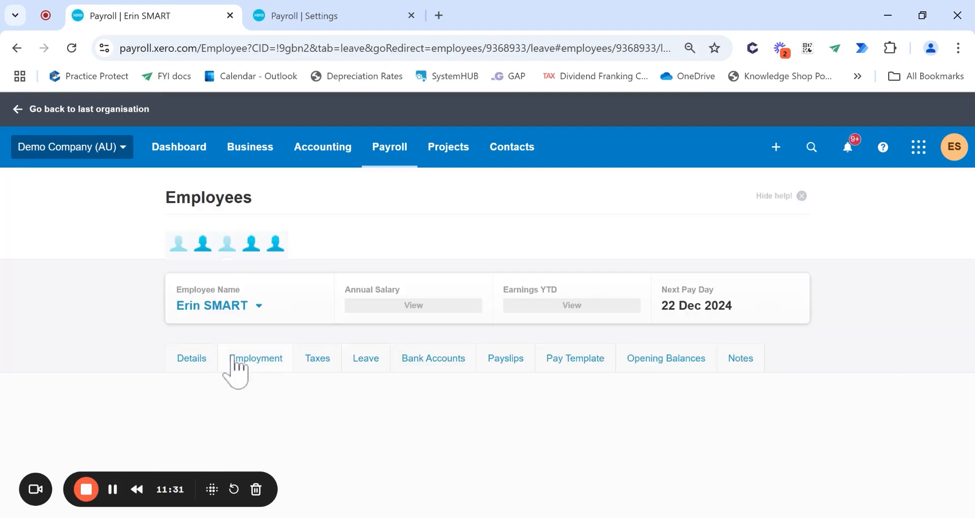
- Assign default Annual and Personal (Sick/Carer's) Leave, then show Annual Leave's 152-hour, 38-weekly-hour settings
{"action": "scroll", "coordinate": [365, 373], "scroll_direction": "down", "scroll_amount": 3}
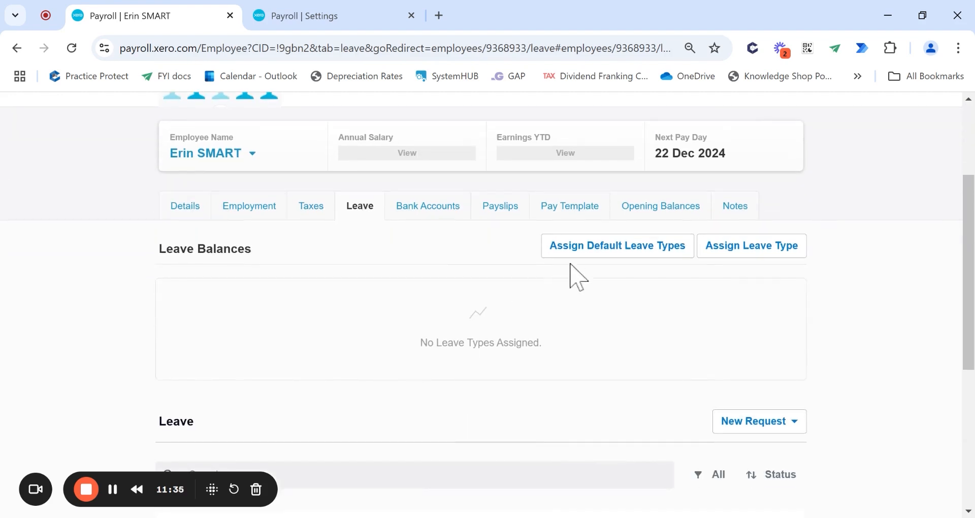
{"action": "left_click", "coordinate": [630, 244]}
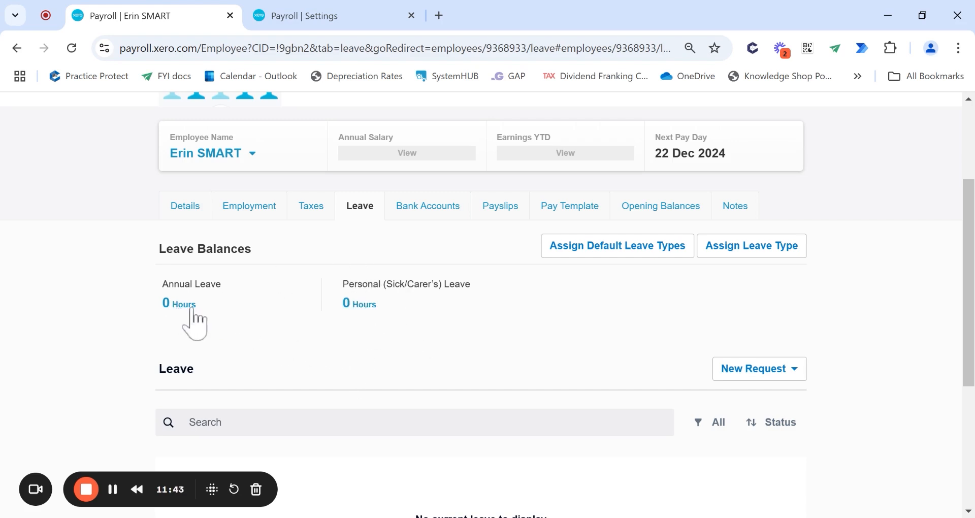
{"action": "left_click", "coordinate": [192, 320]}
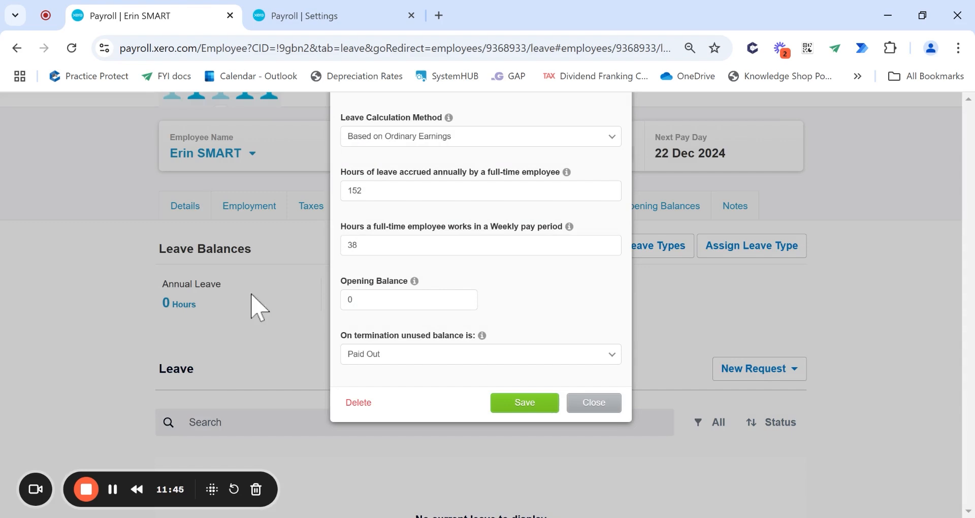
{"action": "left_click", "coordinate": [592, 404]}
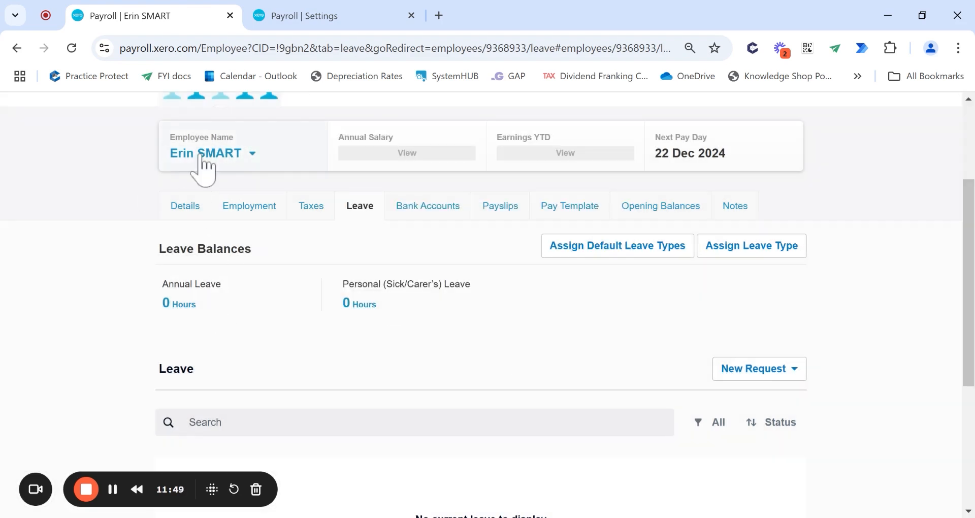
{"action": "left_click", "coordinate": [189, 307]}
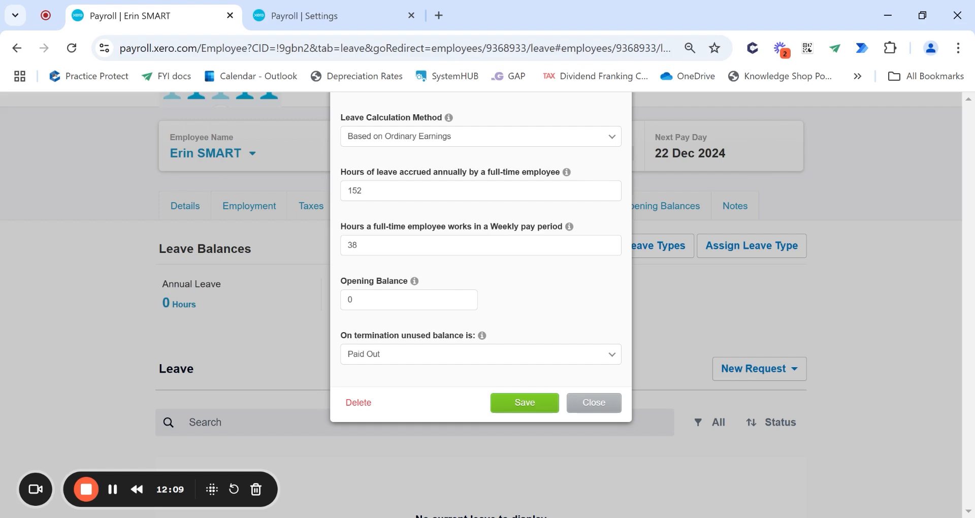
- Confirm Annual Leave at 152 hours accrued annually and 38 weekly hours, and save it
{"action": "left_click", "coordinate": [320, 15]}
{"action": "scroll", "coordinate": [482, 272], "scroll_direction": "down", "scroll_amount": 1}
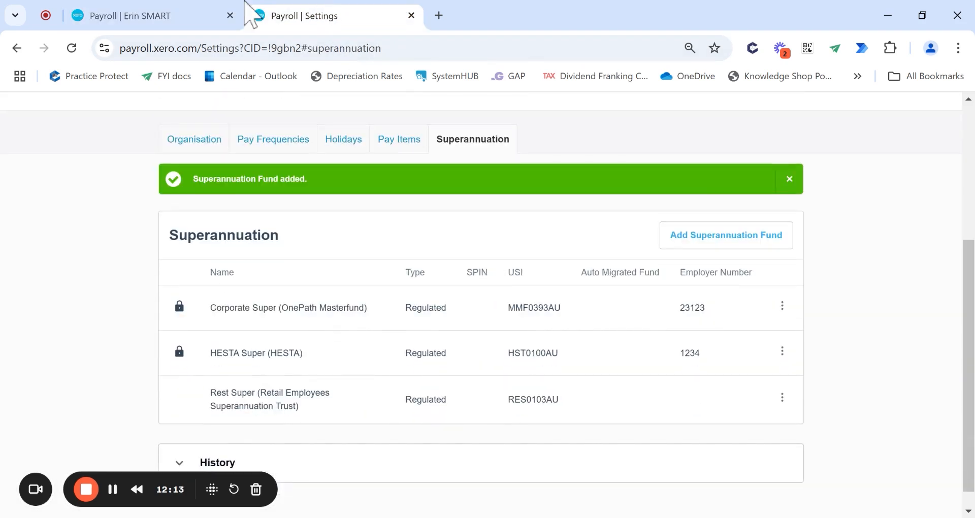
{"action": "left_click", "coordinate": [137, 12]}
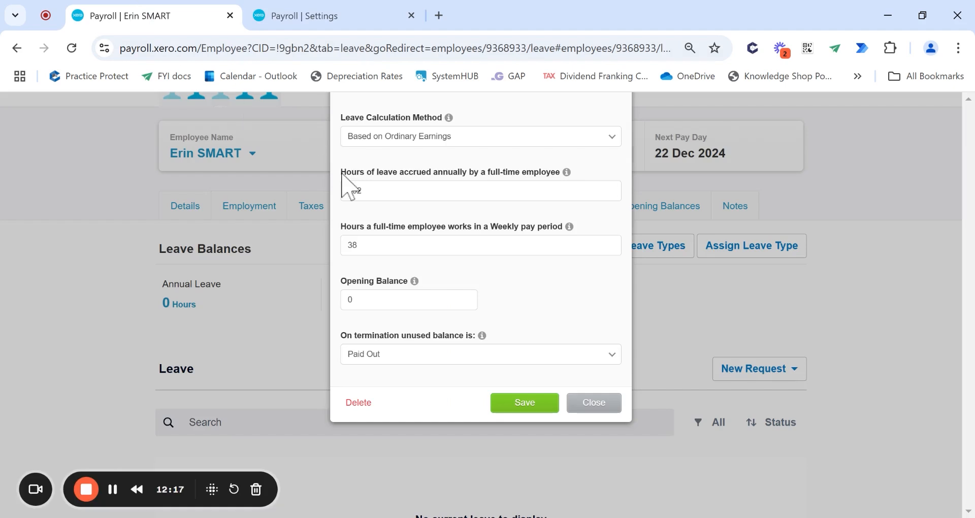
{"action": "key", "text": "Tab"}
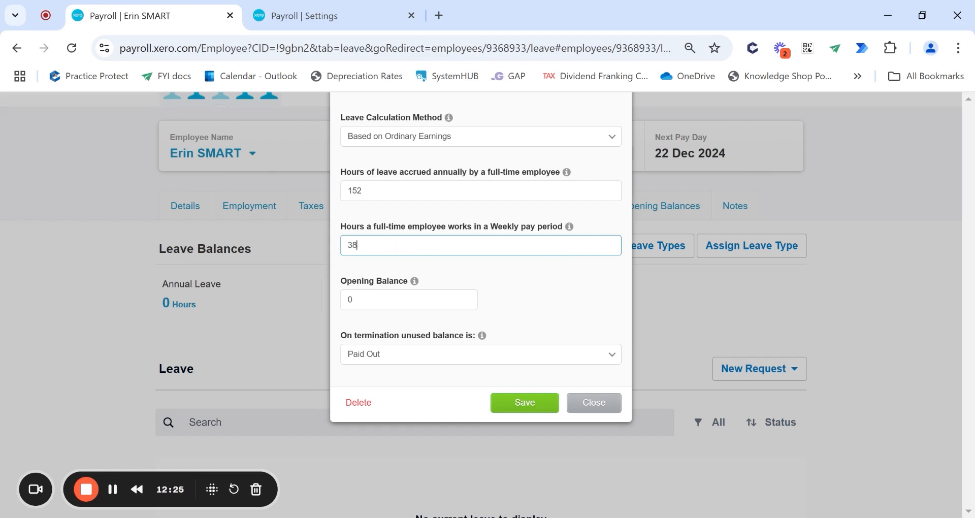
{"action": "left_click_drag", "start_coordinate": [339, 226], "coordinate": [589, 228]}
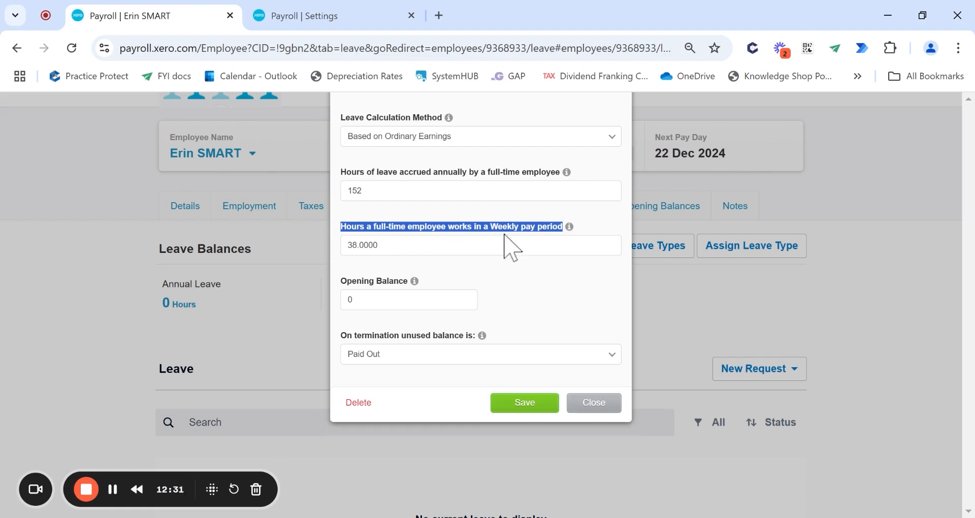
{"action": "left_click", "coordinate": [519, 245]}
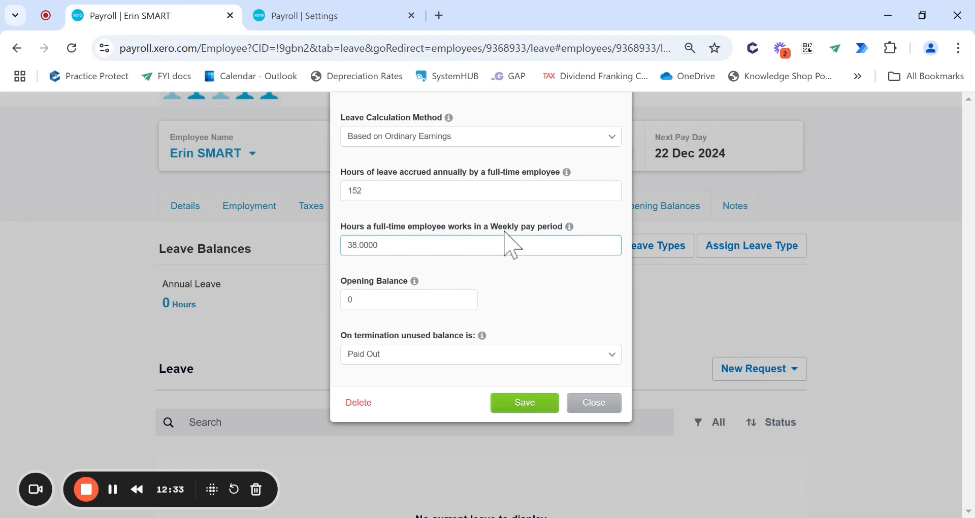
{"action": "left_click_drag", "start_coordinate": [489, 228], "coordinate": [563, 230]}
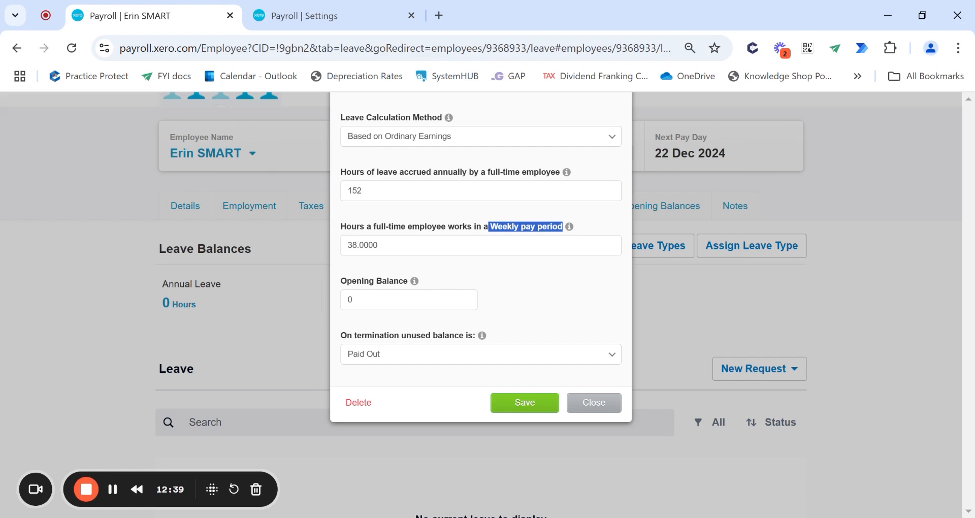
{"action": "left_click", "coordinate": [506, 245]}
{"action": "left_click", "coordinate": [500, 191]}
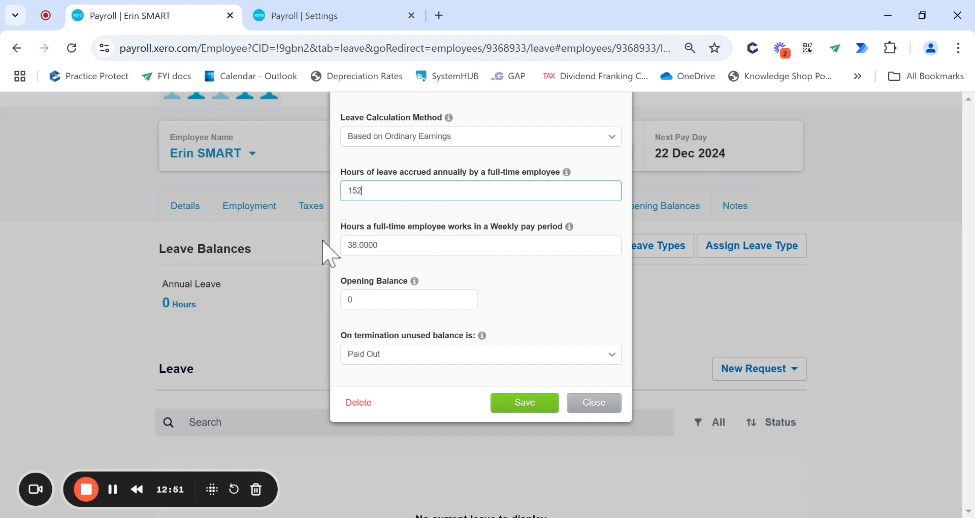
{"action": "left_click", "coordinate": [599, 360]}
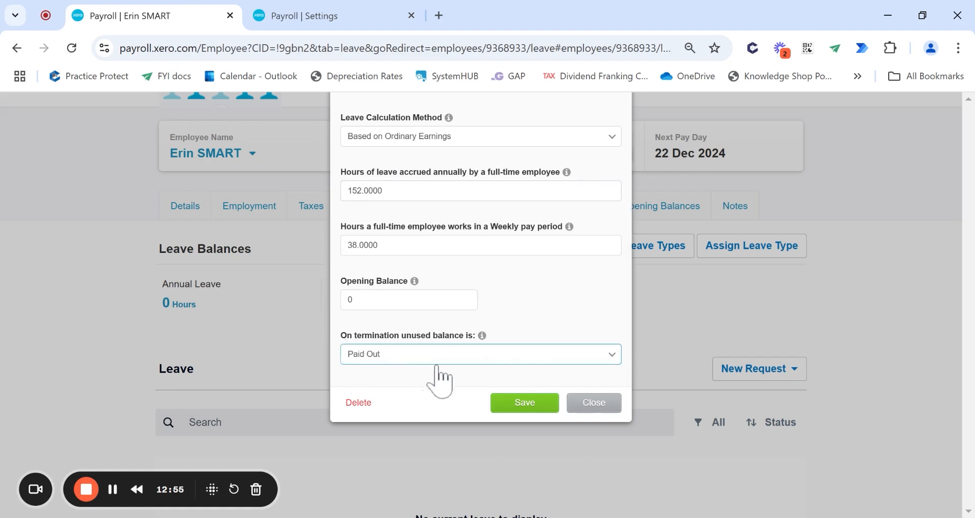
{"action": "left_click", "coordinate": [525, 407]}
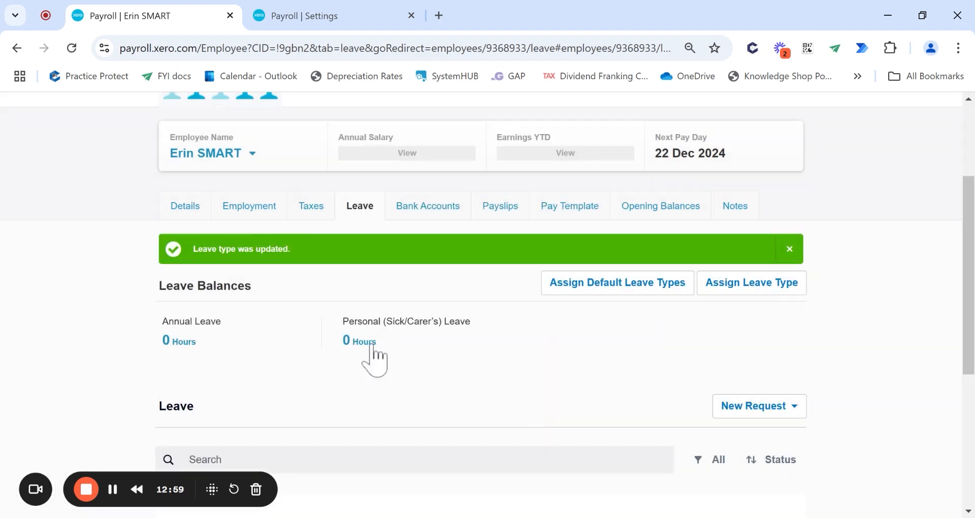
{"action": "left_click", "coordinate": [371, 345]}
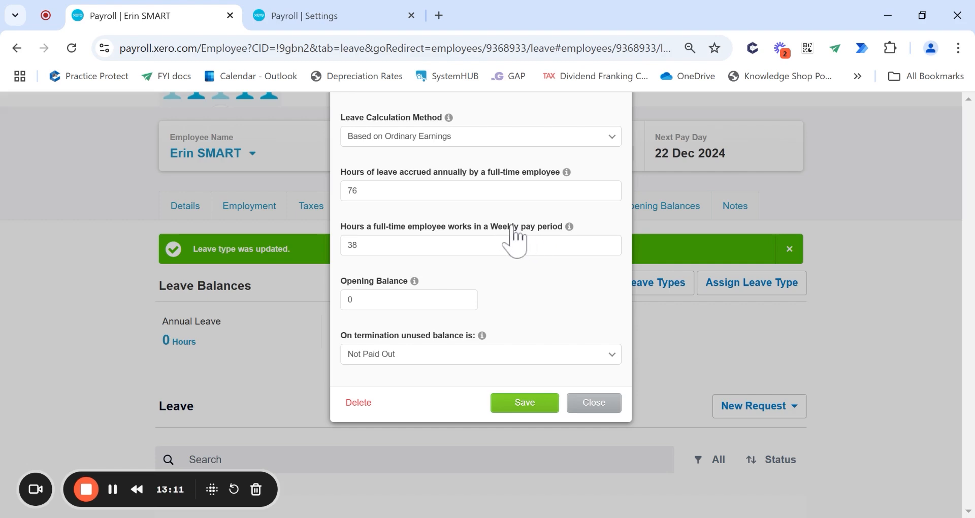
- Change Personal (Sick/Carer's) Leave accrual from 76 to 114 hours a year and save
{"action": "left_click_drag", "start_coordinate": [360, 247], "coordinate": [327, 264]}
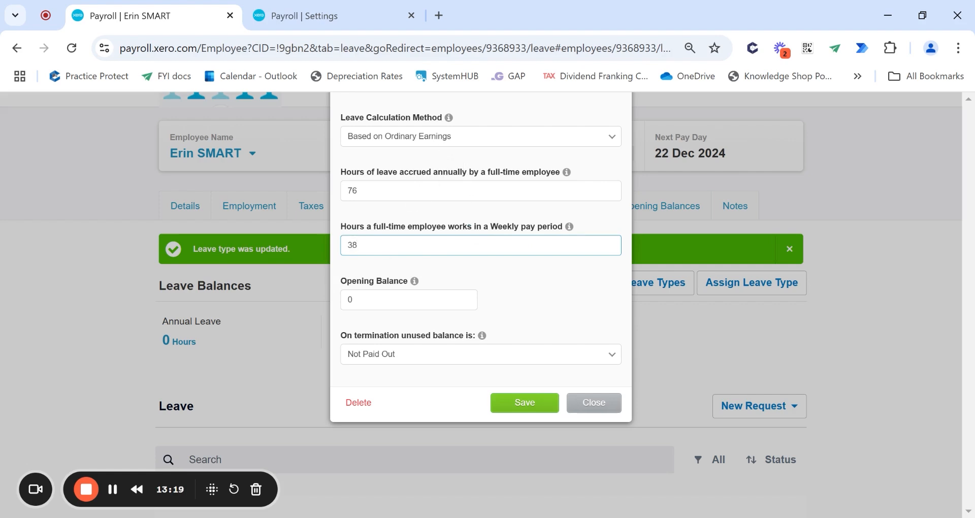
{"action": "left_click", "coordinate": [612, 402]}
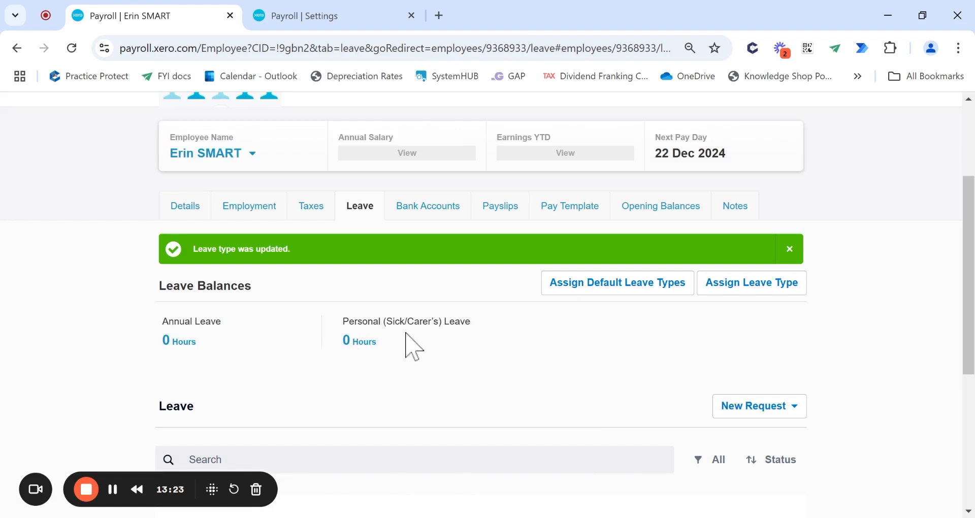
{"action": "left_click", "coordinate": [366, 343]}
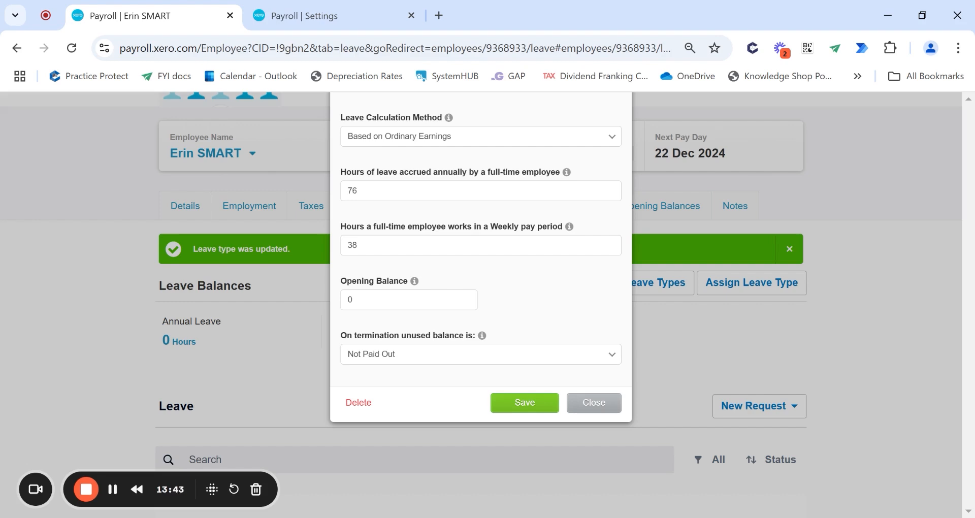
{"action": "key", "text": "Tab"}
{"action": "type", "text": "114"}
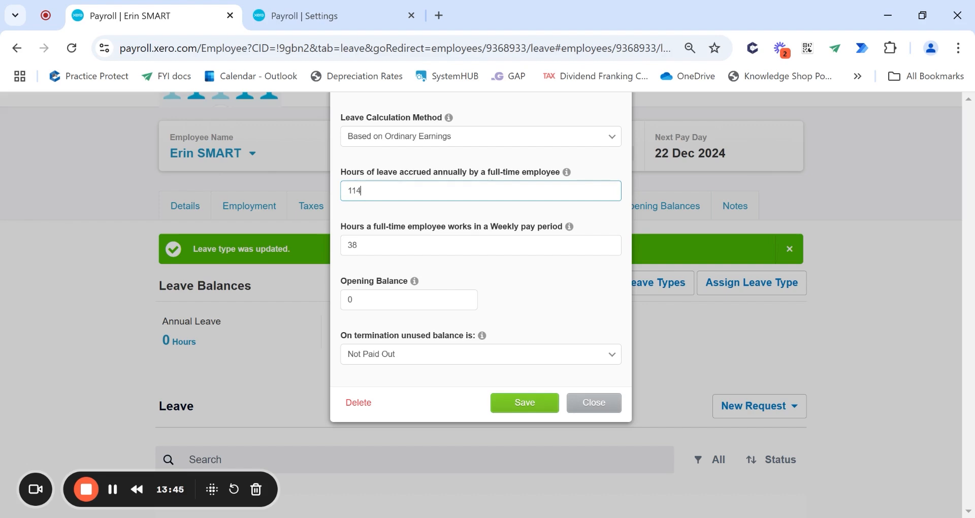
{"action": "left_click", "coordinate": [527, 404]}
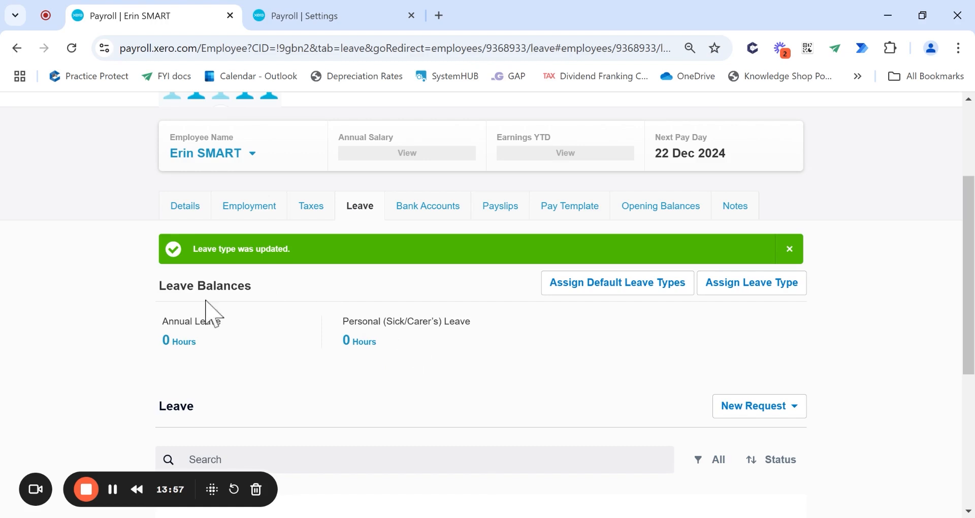
- Set the primary bank account's statement text to the employee's surname followed by 'Wage'
{"action": "left_click", "coordinate": [428, 216]}
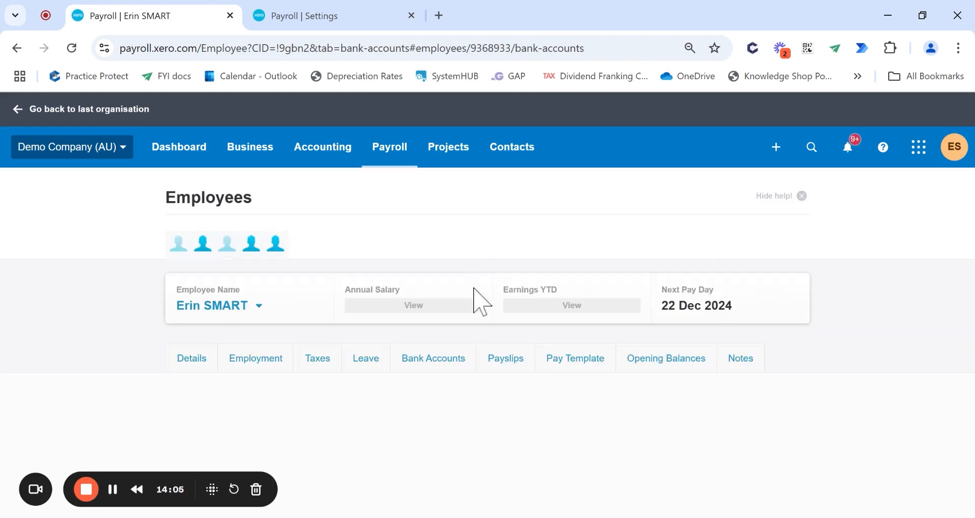
{"action": "scroll", "coordinate": [457, 294], "scroll_direction": "down", "scroll_amount": 3}
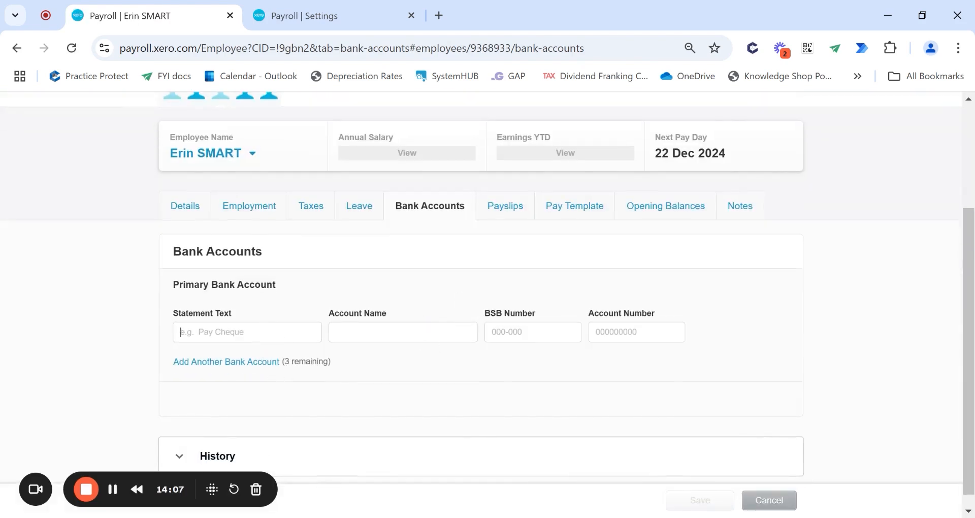
{"action": "left_click", "coordinate": [181, 331]}
{"action": "type", "text": "SMART "}
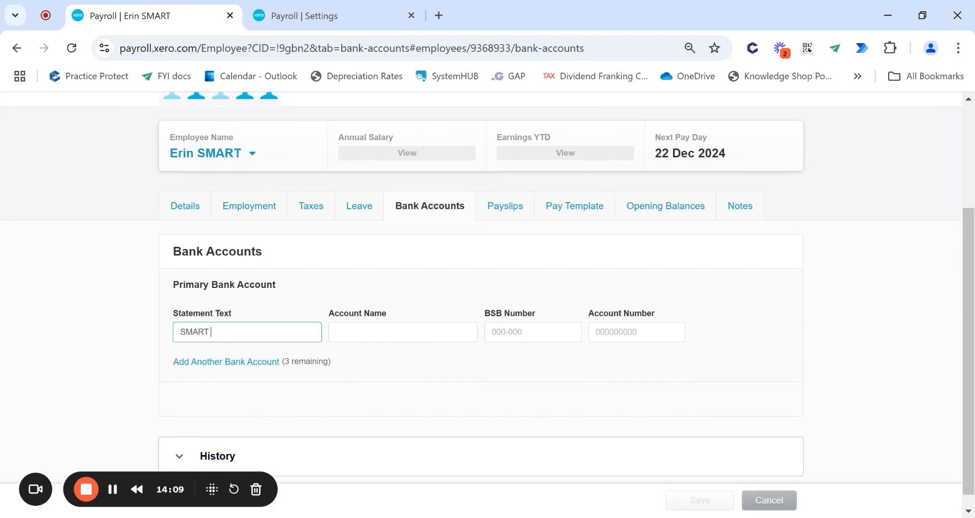
{"action": "type", "text": "Wage"}
{"action": "key", "text": "ctrl+a"}
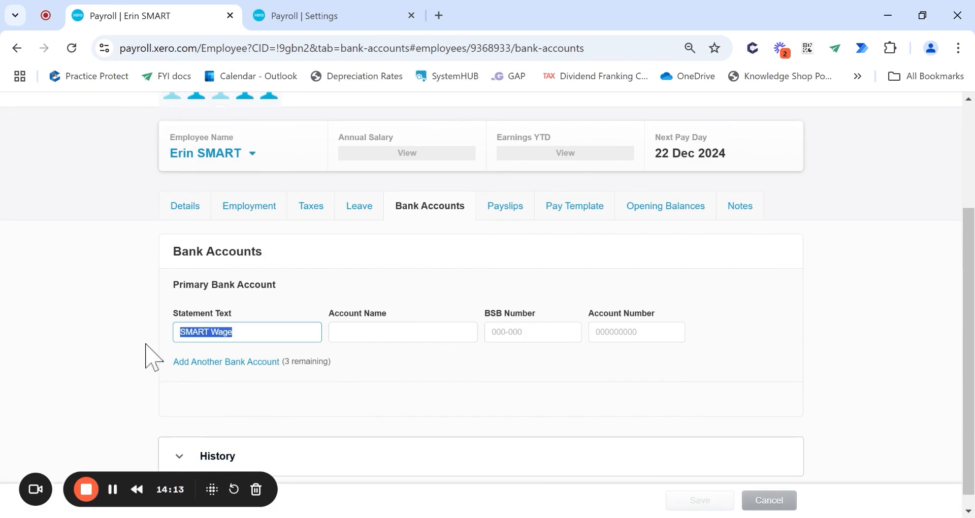
{"action": "left_click", "coordinate": [387, 344]}
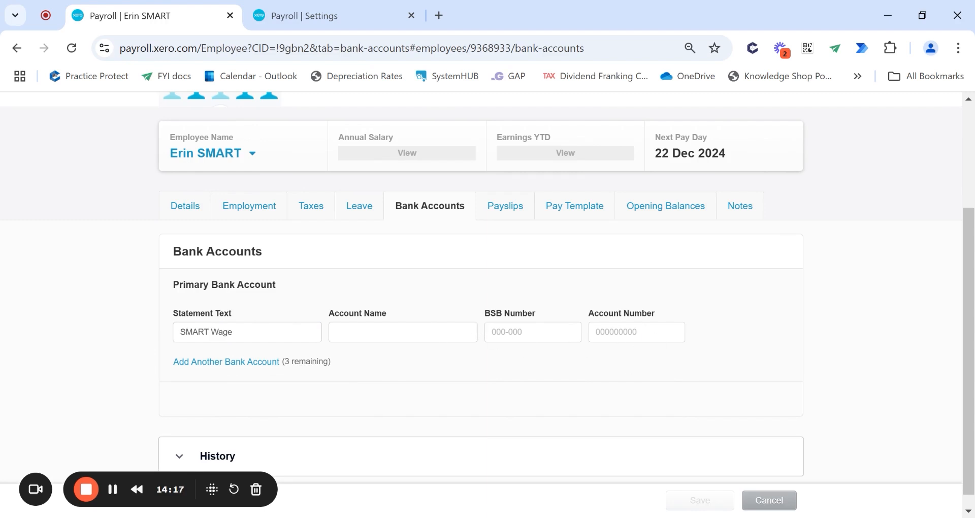
- Add a second bank account row, then go to the employee's payslips
{"action": "left_click", "coordinate": [263, 364]}
{"action": "scroll", "coordinate": [428, 380], "scroll_direction": "down", "scroll_amount": 1}
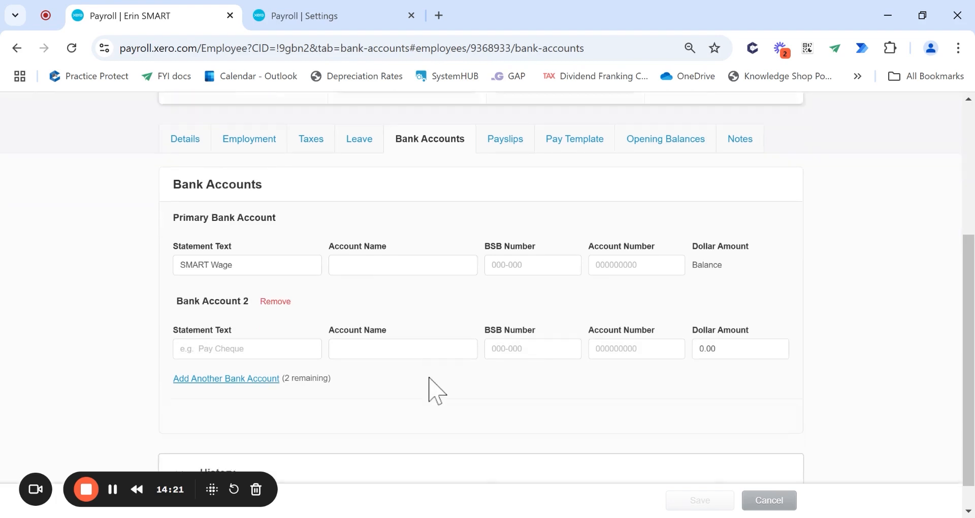
{"action": "left_click", "coordinate": [228, 340]}
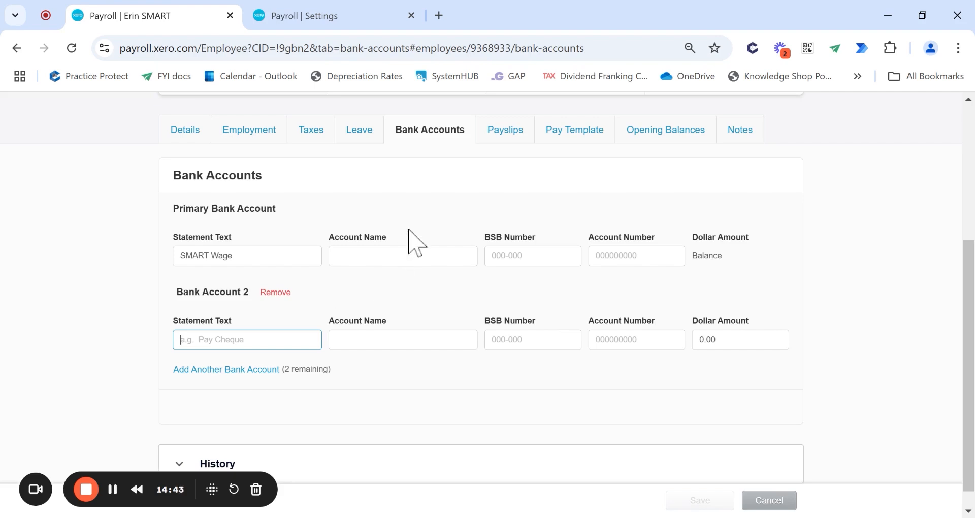
{"action": "left_click", "coordinate": [509, 131]}
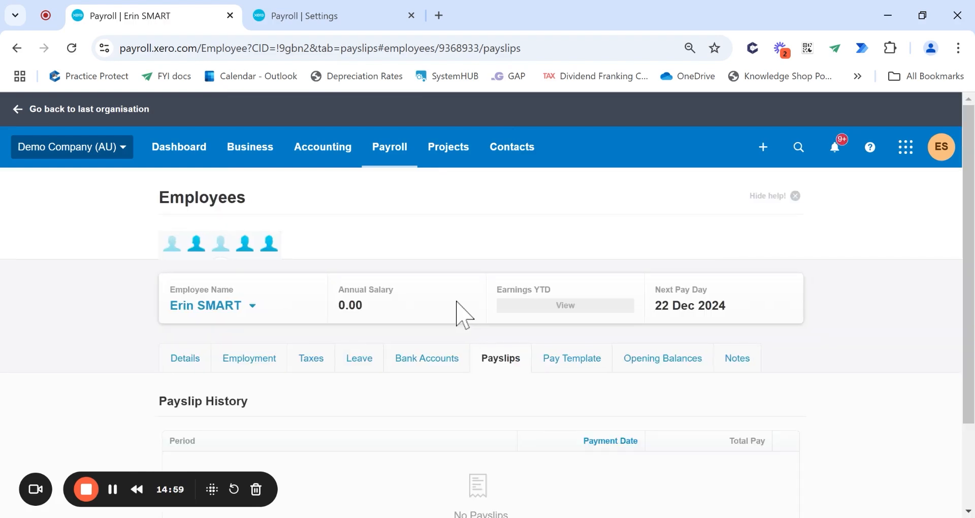
- Open the employee's pay template, which has no earnings, deduction, super or reimbursement lines
{"action": "scroll", "coordinate": [529, 356], "scroll_direction": "down", "scroll_amount": 3}
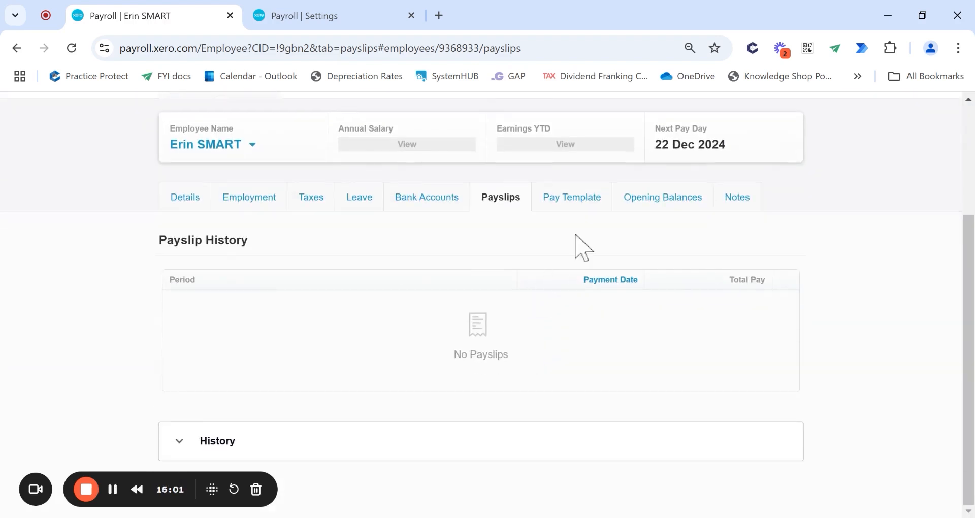
{"action": "left_click", "coordinate": [600, 199]}
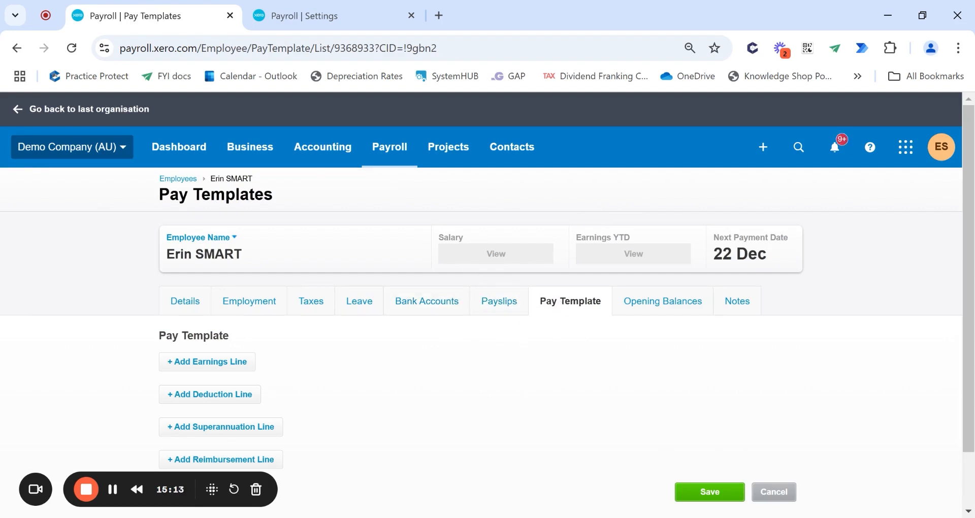
{"action": "scroll", "coordinate": [574, 365], "scroll_direction": "down", "scroll_amount": 1}
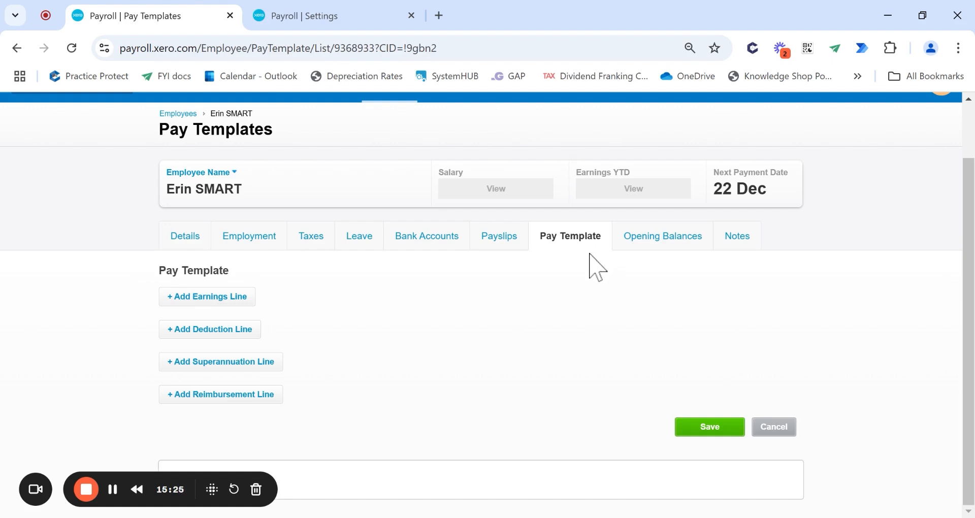
{"action": "scroll", "coordinate": [589, 254], "scroll_direction": "up", "scroll_amount": 1}
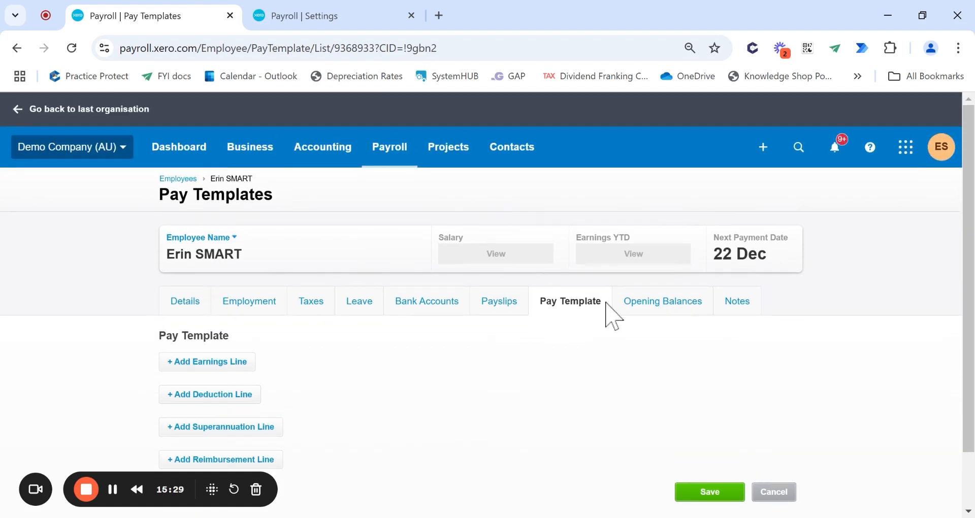
{"action": "left_click", "coordinate": [377, 153]}
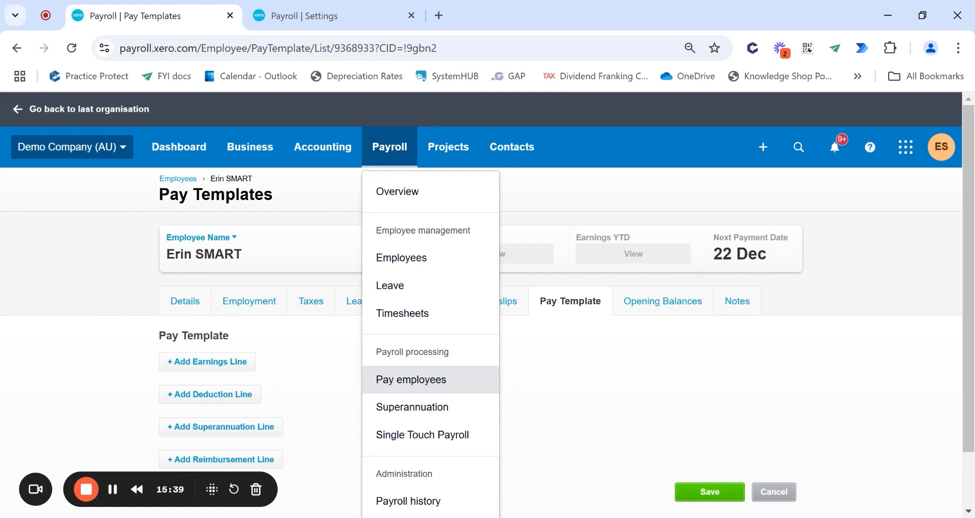
{"action": "left_click", "coordinate": [680, 348]}
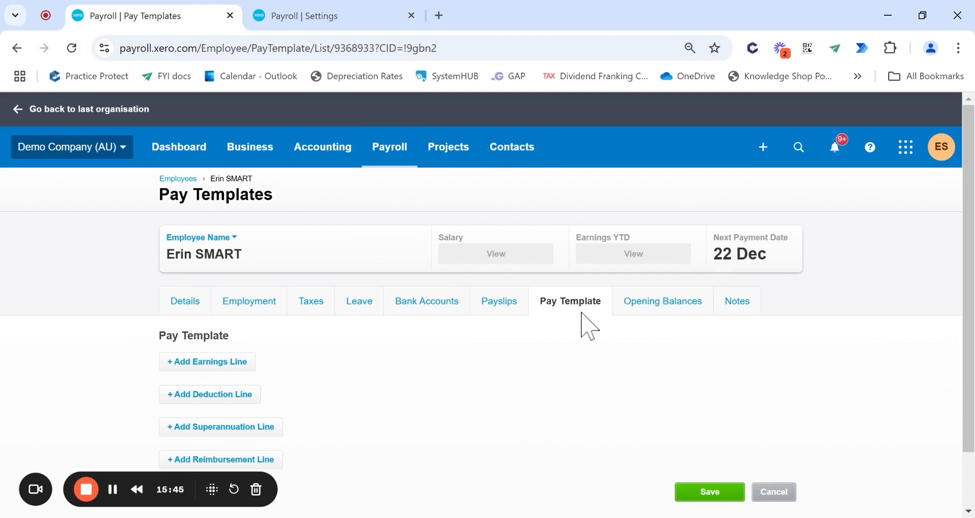
{"action": "scroll", "coordinate": [570, 409], "scroll_direction": "down", "scroll_amount": 2}
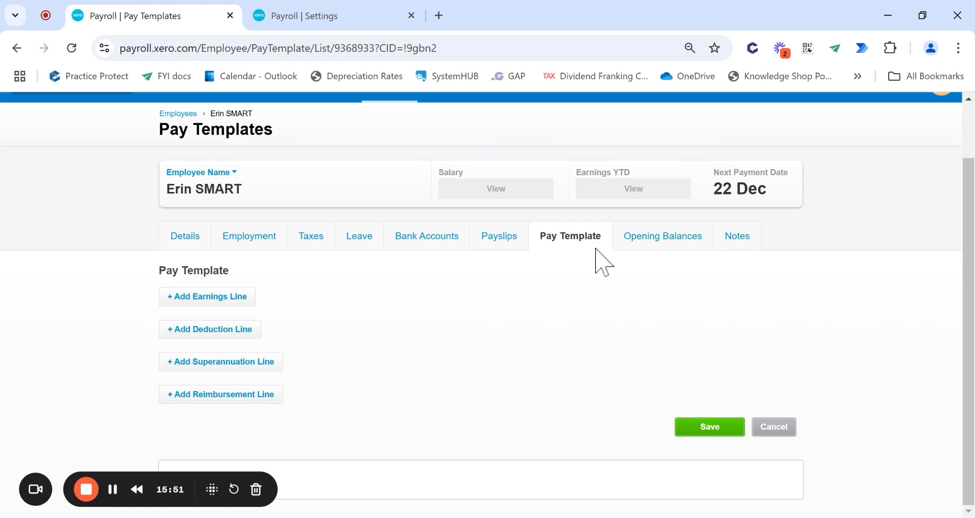
- Start a new earnings line and pick Ordinary Hours as its earnings rate
{"action": "left_click", "coordinate": [222, 297]}
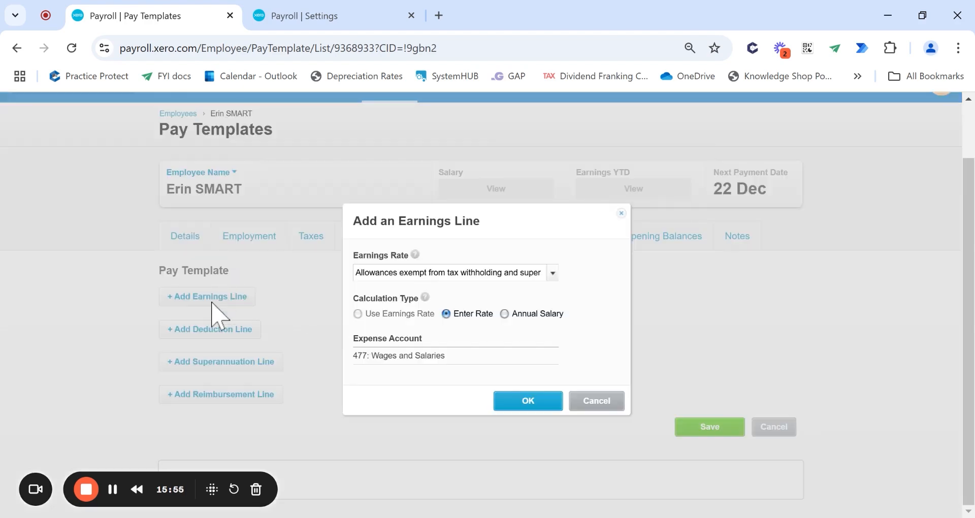
{"action": "left_click", "coordinate": [554, 274]}
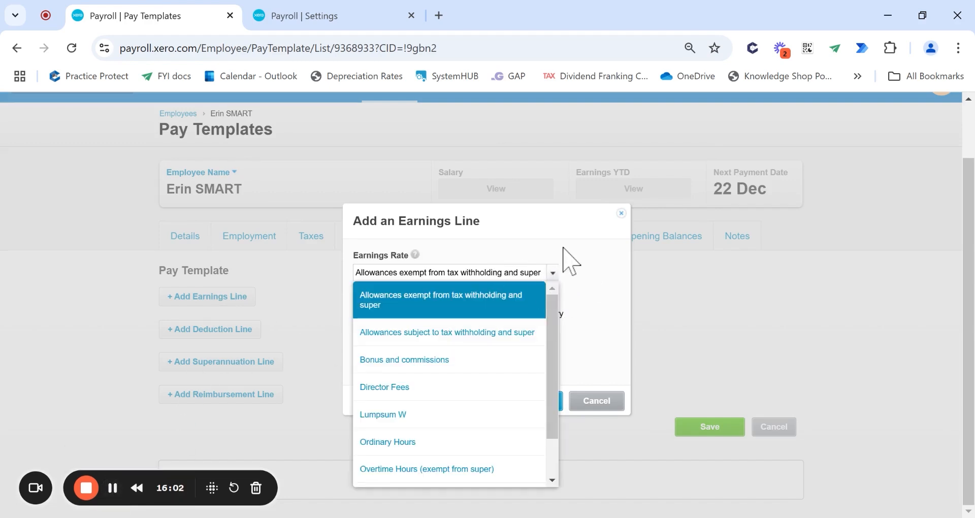
{"action": "scroll", "coordinate": [503, 353], "scroll_direction": "down", "scroll_amount": 1}
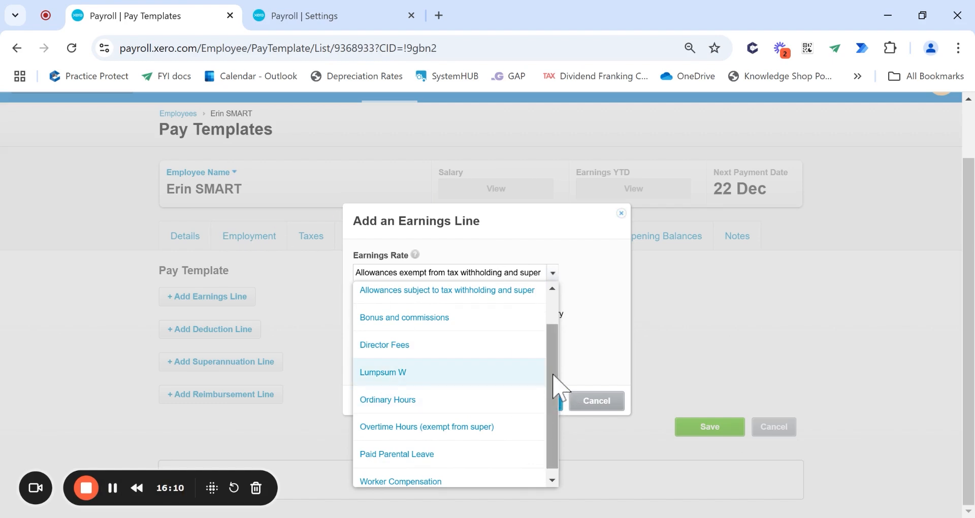
{"action": "left_click_drag", "start_coordinate": [553, 374], "coordinate": [567, 421]}
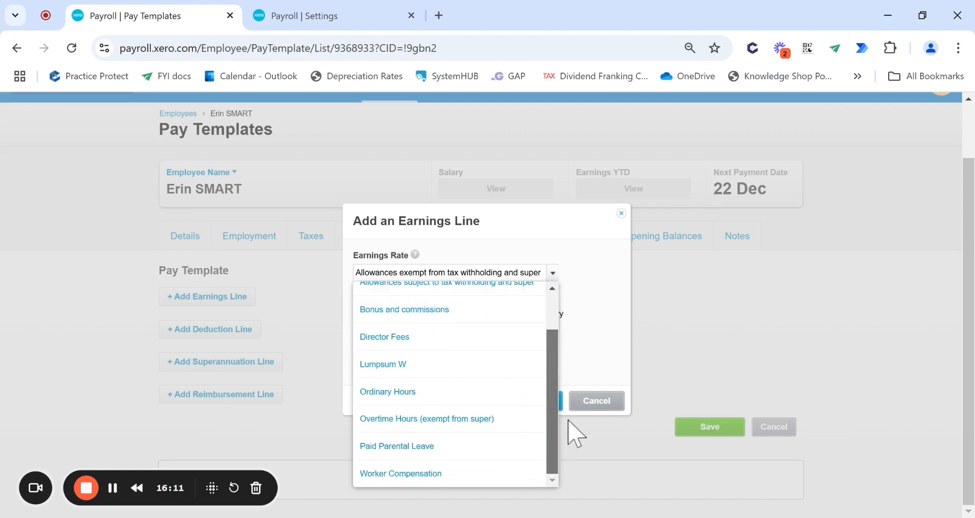
{"action": "left_click", "coordinate": [587, 328]}
{"action": "left_click", "coordinate": [552, 272]}
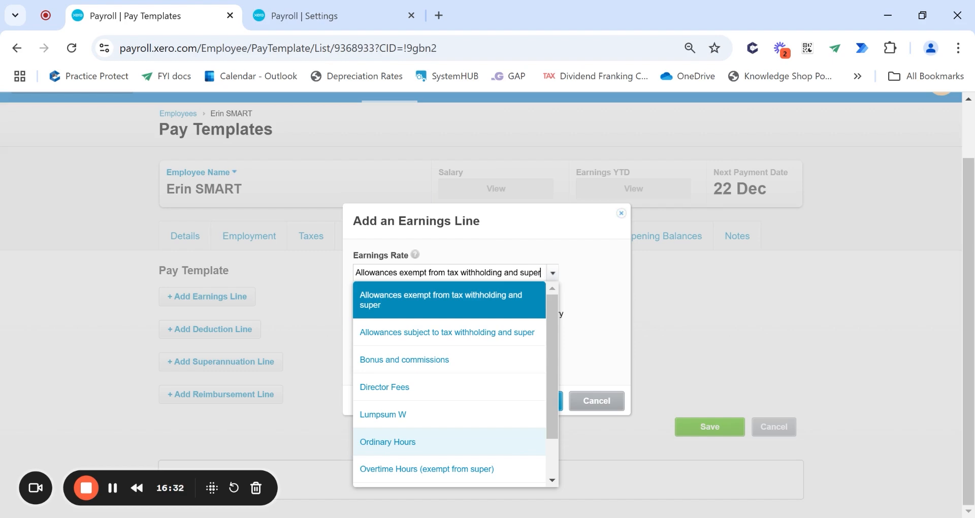
{"action": "left_click", "coordinate": [450, 304]}
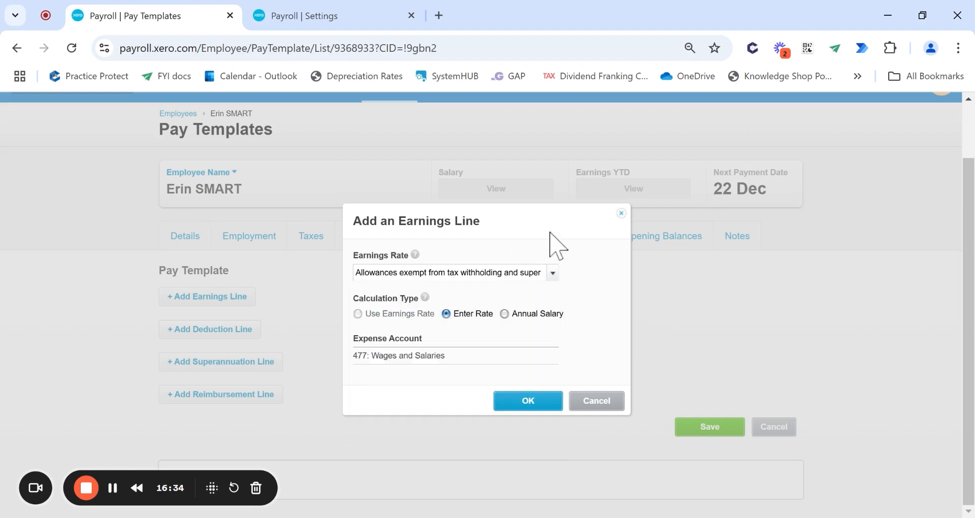
{"action": "left_click", "coordinate": [552, 274]}
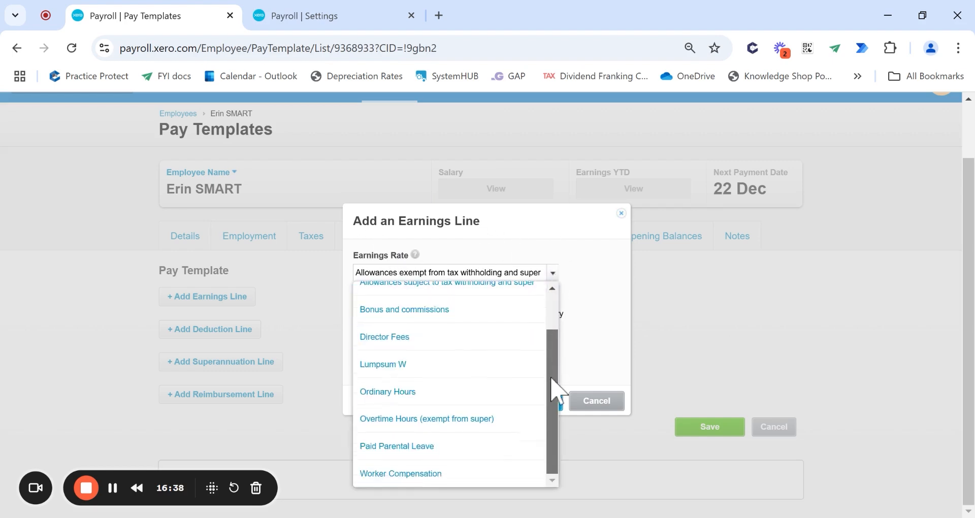
{"action": "left_click_drag", "start_coordinate": [555, 315], "coordinate": [550, 384]}
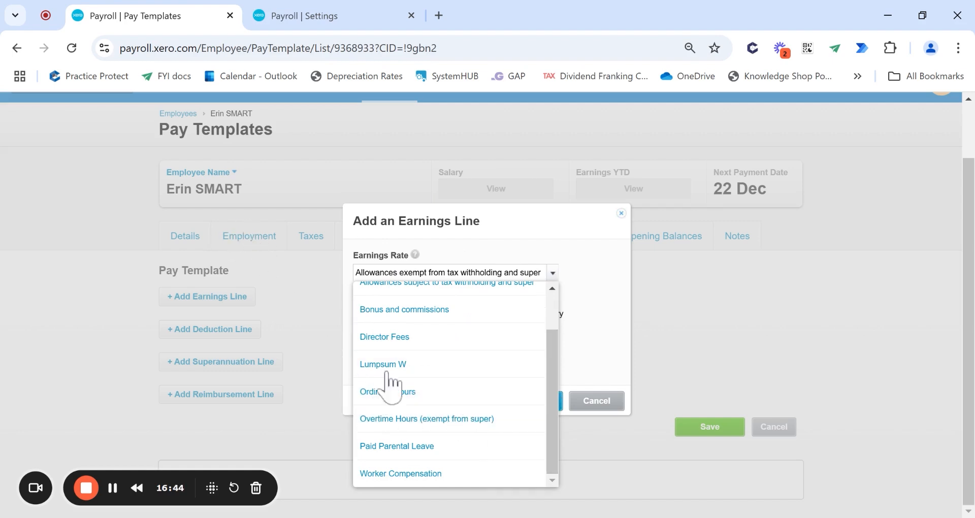
{"action": "left_click", "coordinate": [460, 391]}
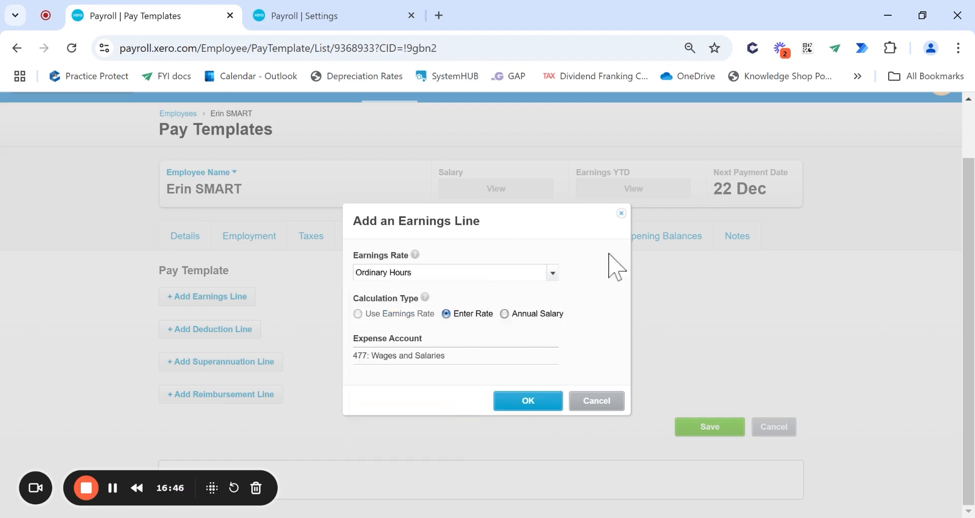
- Keep Ordinary Hours with the Enter Rate calculation type and add the line to the template
{"action": "left_click", "coordinate": [553, 274]}
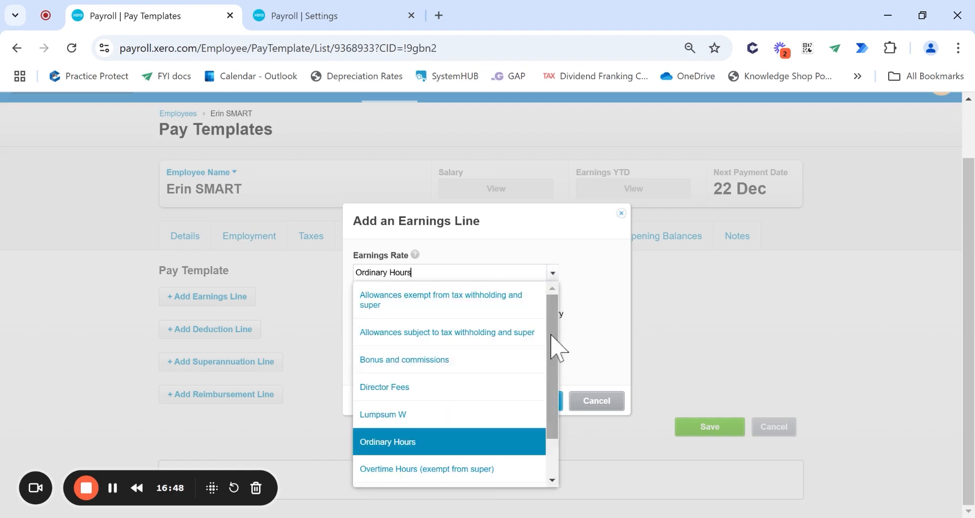
{"action": "scroll", "coordinate": [558, 355], "scroll_direction": "down", "scroll_amount": 1}
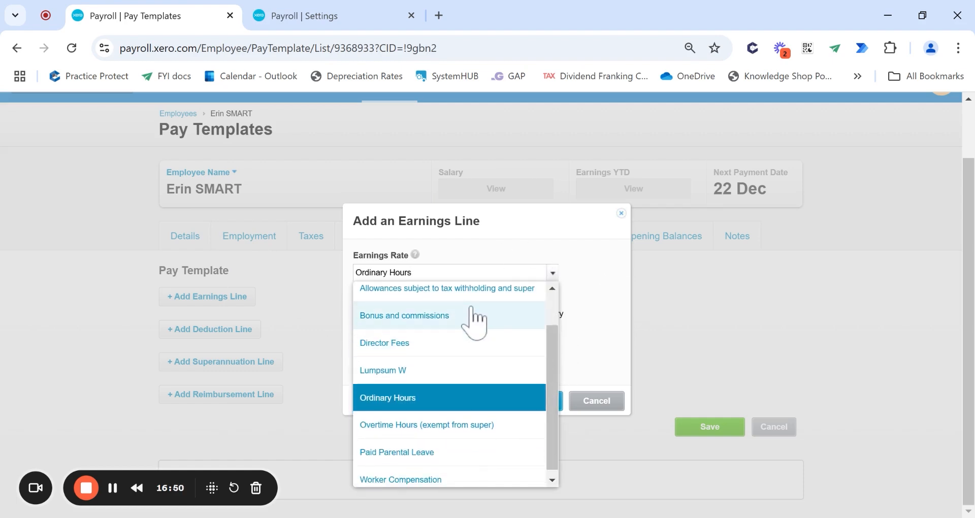
{"action": "scroll", "coordinate": [480, 325], "scroll_direction": "up", "scroll_amount": 1}
{"action": "scroll", "coordinate": [480, 375], "scroll_direction": "down", "scroll_amount": 1}
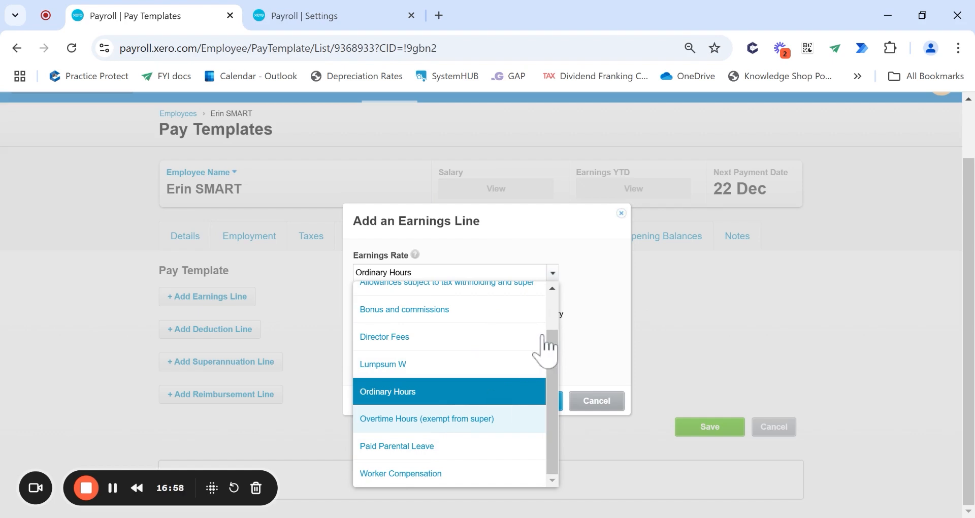
{"action": "left_click", "coordinate": [596, 337]}
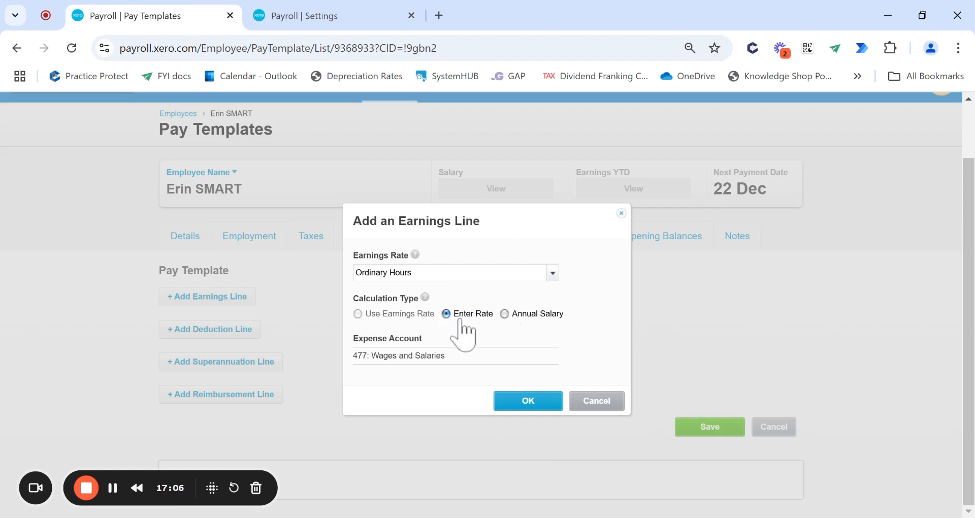
{"action": "left_click", "coordinate": [504, 314]}
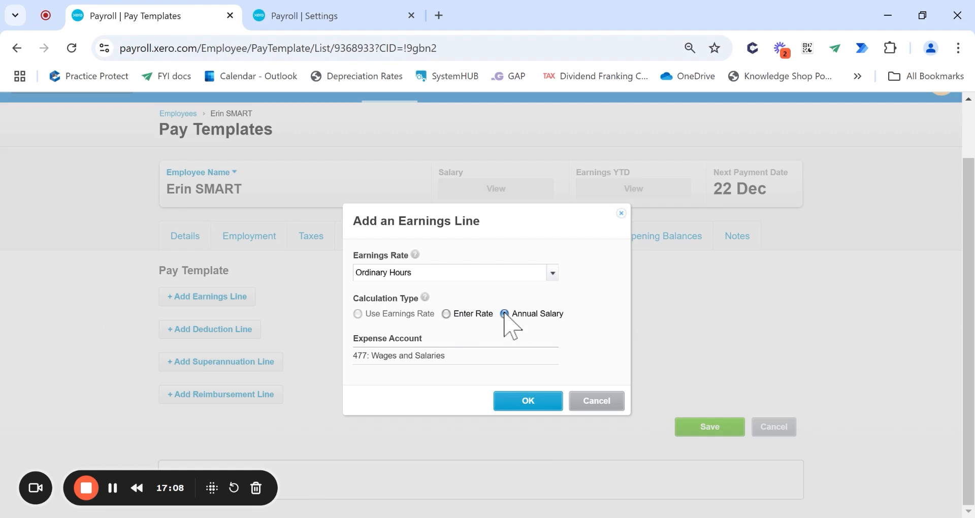
{"action": "left_click", "coordinate": [446, 313]}
{"action": "left_click", "coordinate": [533, 400]}
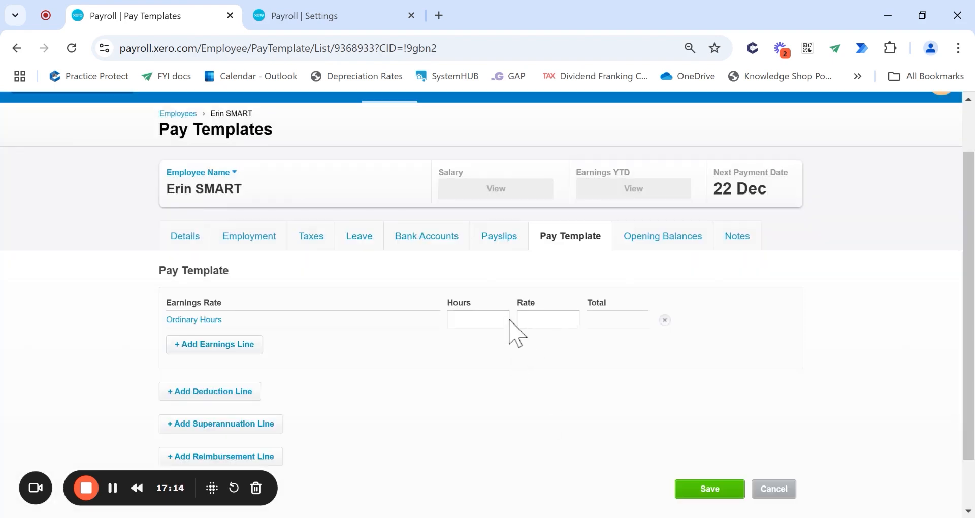
- Change the Ordinary Hours line's calculation type to Annual Salary
{"action": "left_click", "coordinate": [227, 346]}
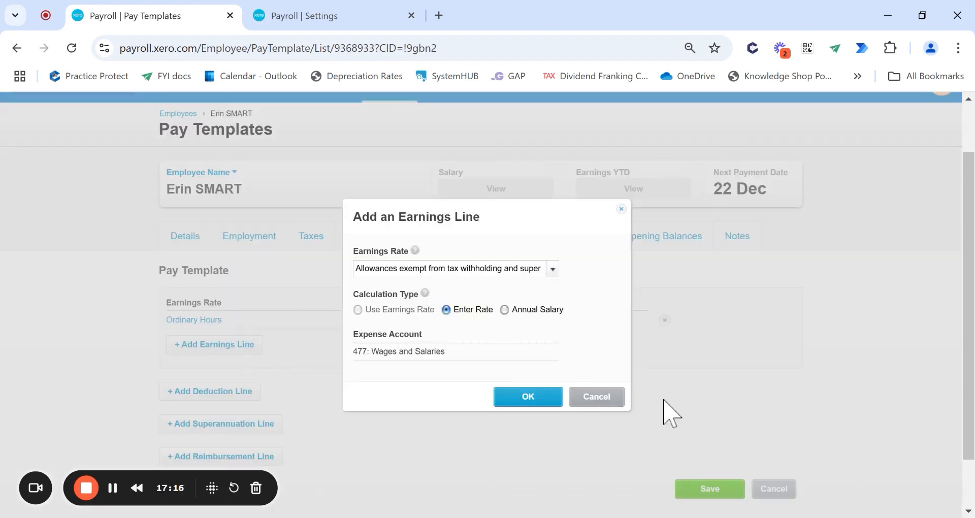
{"action": "left_click", "coordinate": [597, 397]}
{"action": "left_click", "coordinate": [195, 321]}
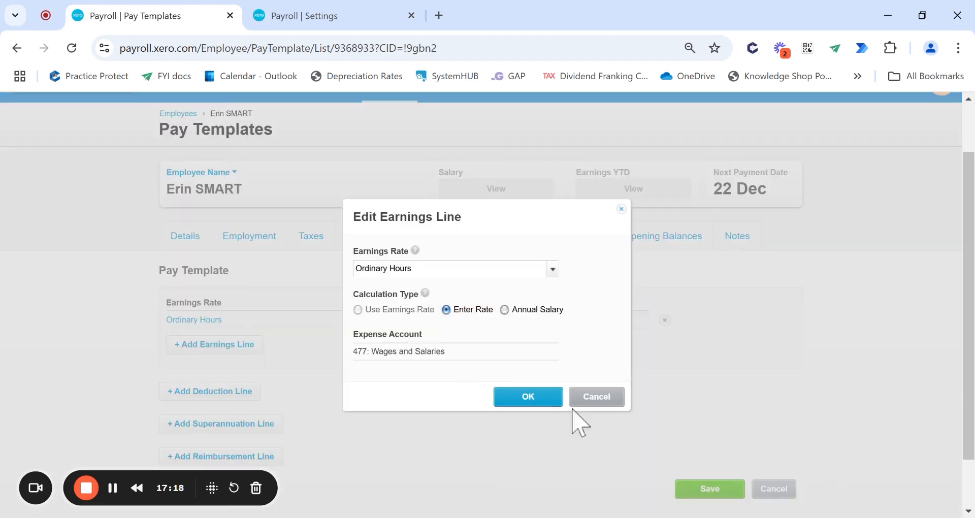
{"action": "left_click", "coordinate": [581, 400]}
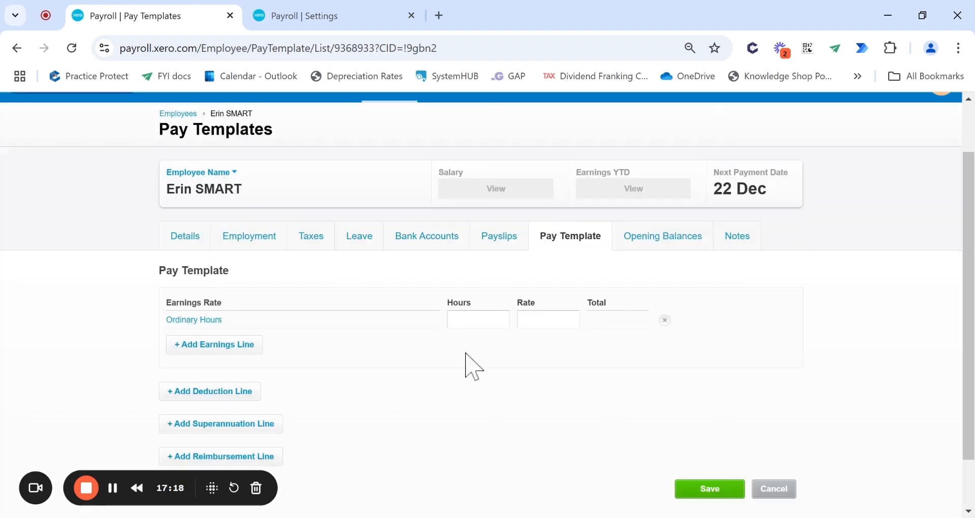
{"action": "left_click", "coordinate": [209, 319]}
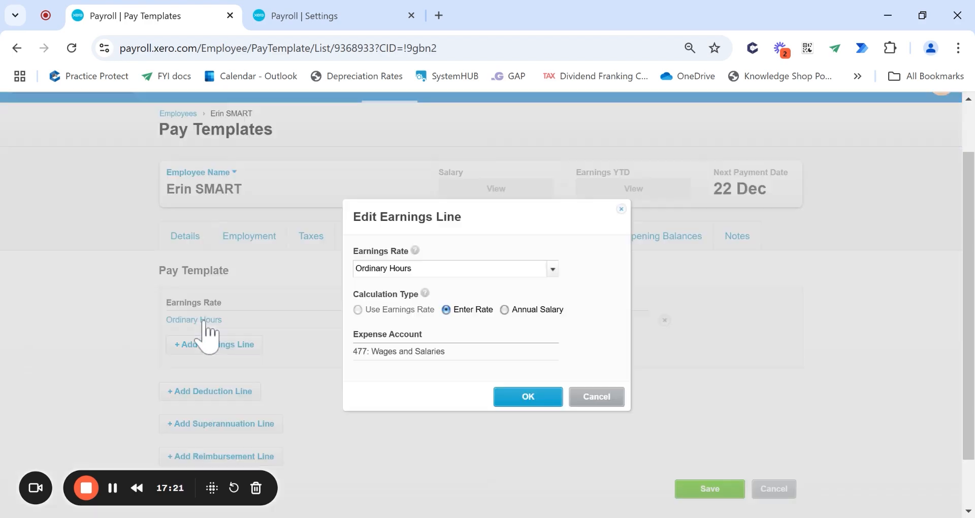
{"action": "left_click", "coordinate": [504, 309]}
{"action": "left_click", "coordinate": [531, 404]}
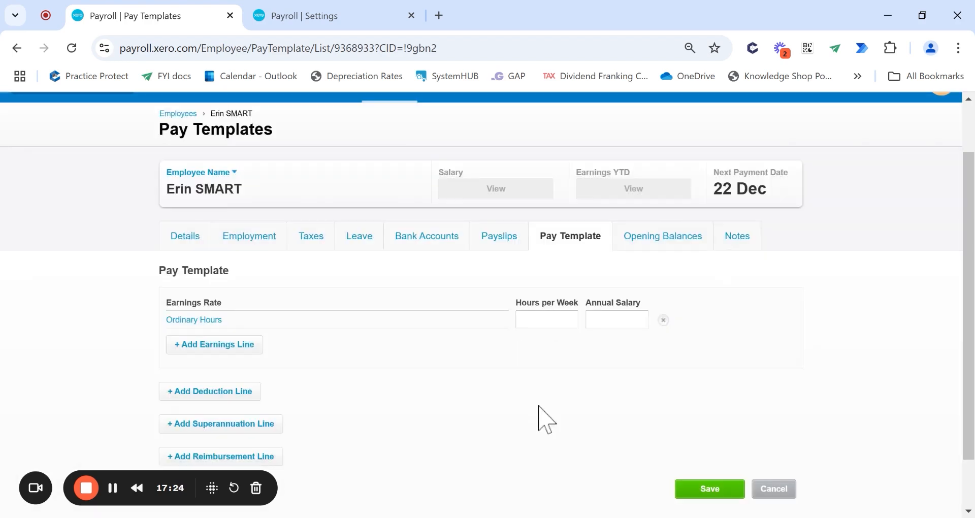
- Enter an annual salary of 50000 and 38 hours per week on the Ordinary Hours line
{"action": "left_click", "coordinate": [625, 317]}
{"action": "type", "text": "50000"}
{"action": "left_click", "coordinate": [574, 320]}
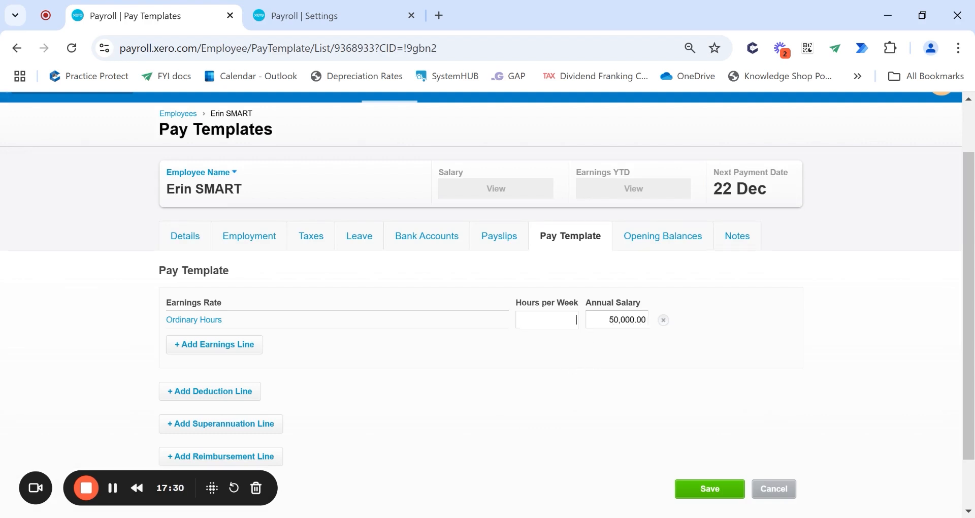
{"action": "type", "text": "38"}
{"action": "double_click", "coordinate": [572, 320]}
{"action": "type", "text": "37.50"}
{"action": "double_click", "coordinate": [564, 319]}
{"action": "type", "text": "389"}
{"action": "key", "text": "BackSpace"}
{"action": "left_click", "coordinate": [710, 317]}
{"action": "scroll", "coordinate": [709, 327], "scroll_direction": "down", "scroll_amount": 1}
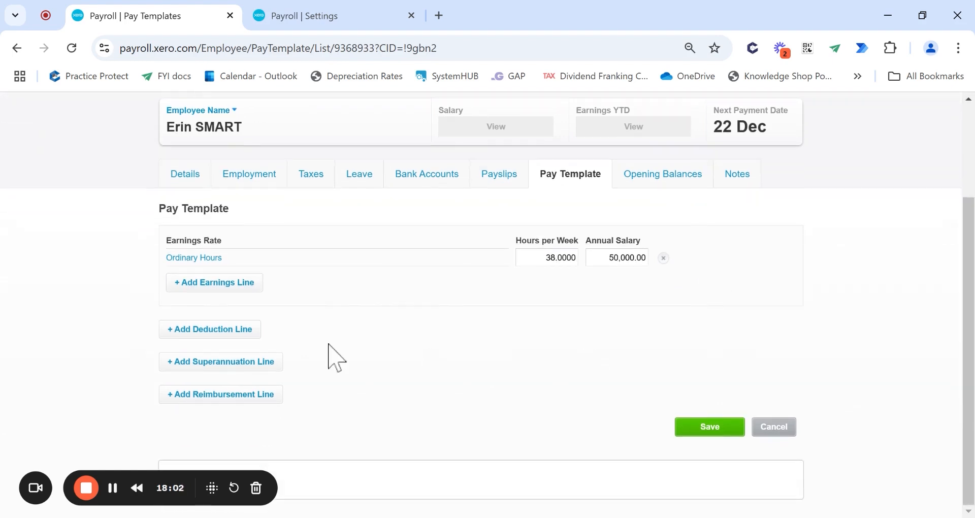
- Switch Ordinary Hours back to Enter Rate with 38 hours at 25.00, totalling 950.00
{"action": "left_click", "coordinate": [221, 259]}
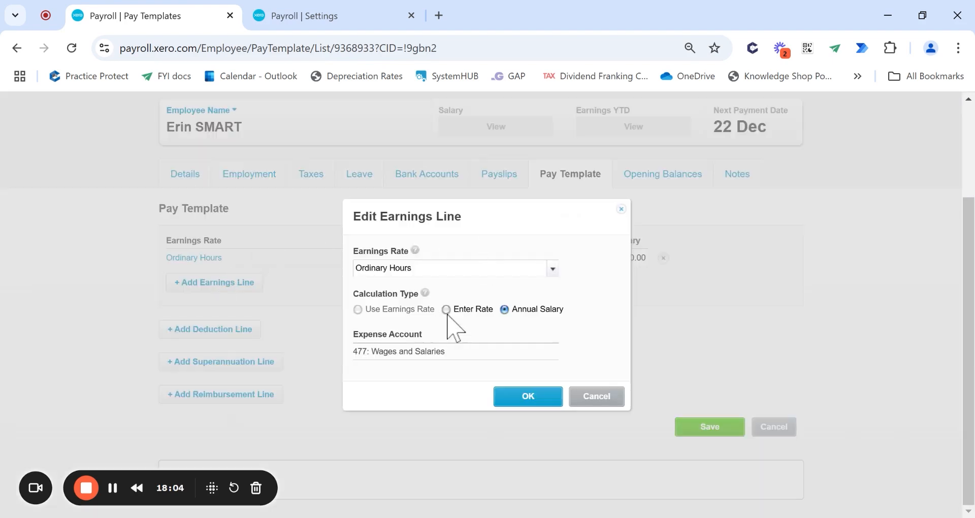
{"action": "left_click", "coordinate": [445, 309]}
{"action": "left_click", "coordinate": [528, 397]}
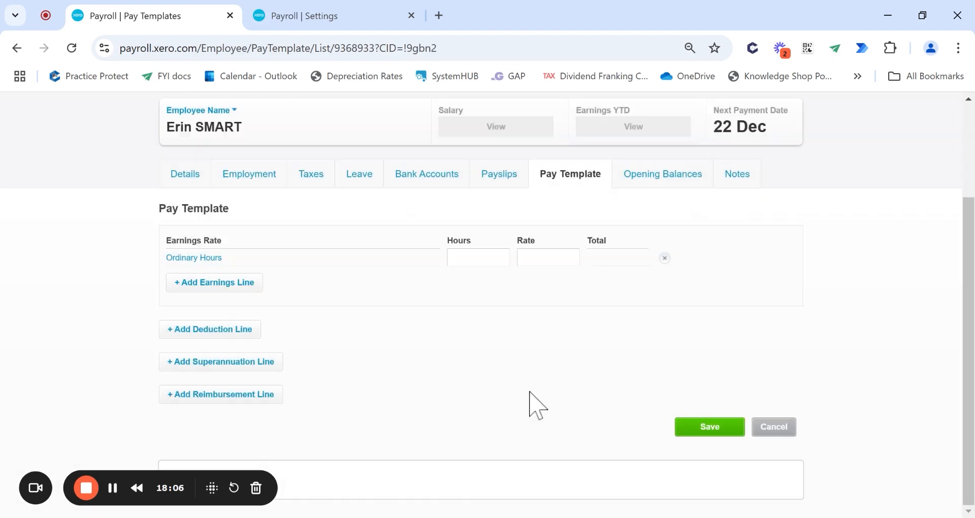
{"action": "left_click", "coordinate": [497, 257]}
{"action": "type", "text": "38"}
{"action": "left_click", "coordinate": [547, 256]}
{"action": "type", "text": "25"}
{"action": "left_click", "coordinate": [602, 234]}
{"action": "left_click", "coordinate": [333, 362]}
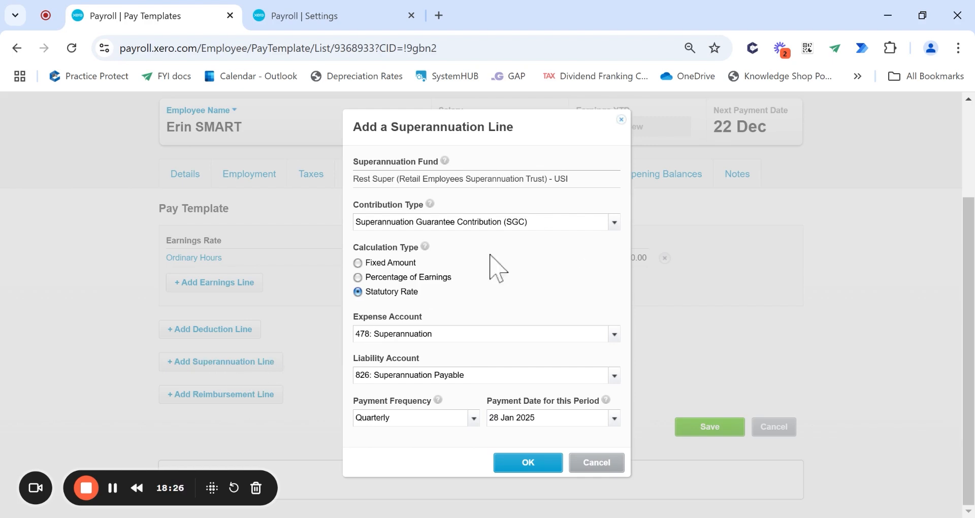
- Set the Rest Super line's contribution type to SGC, keeping Statutory Rate and Quarterly frequency
{"action": "left_click", "coordinate": [614, 222]}
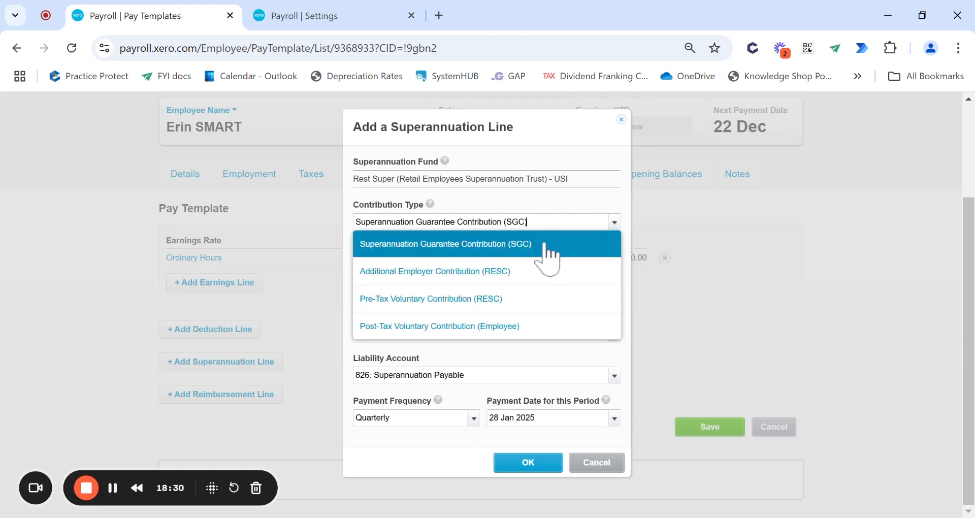
{"action": "left_click", "coordinate": [507, 246]}
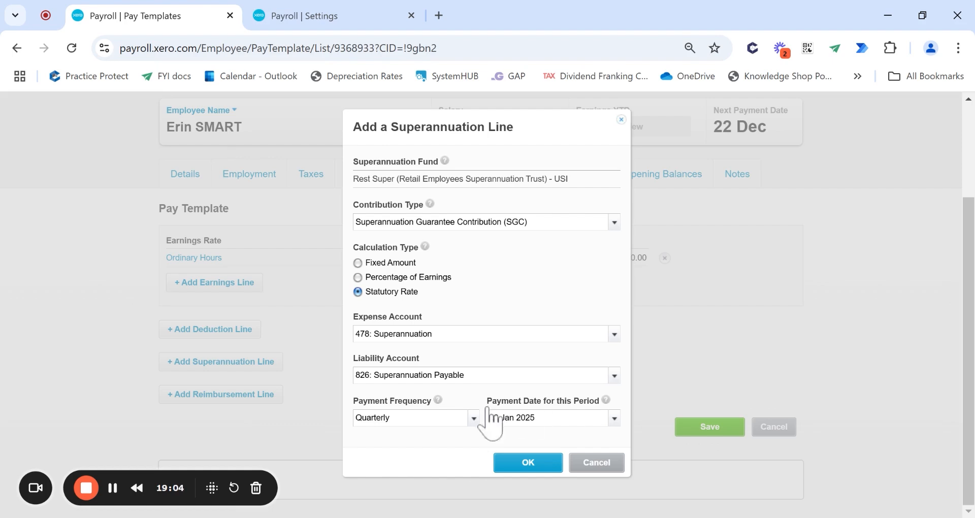
{"action": "left_click", "coordinate": [473, 418]}
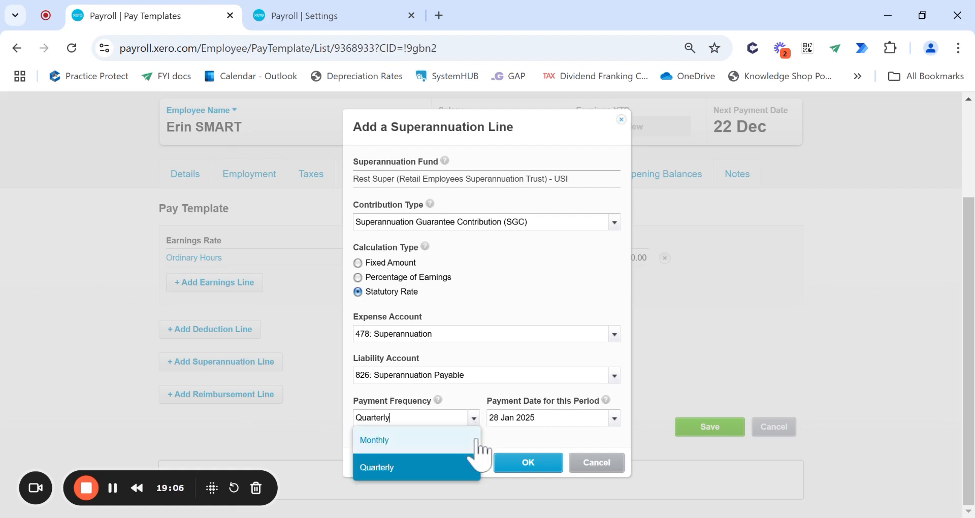
{"action": "left_click", "coordinate": [498, 376]}
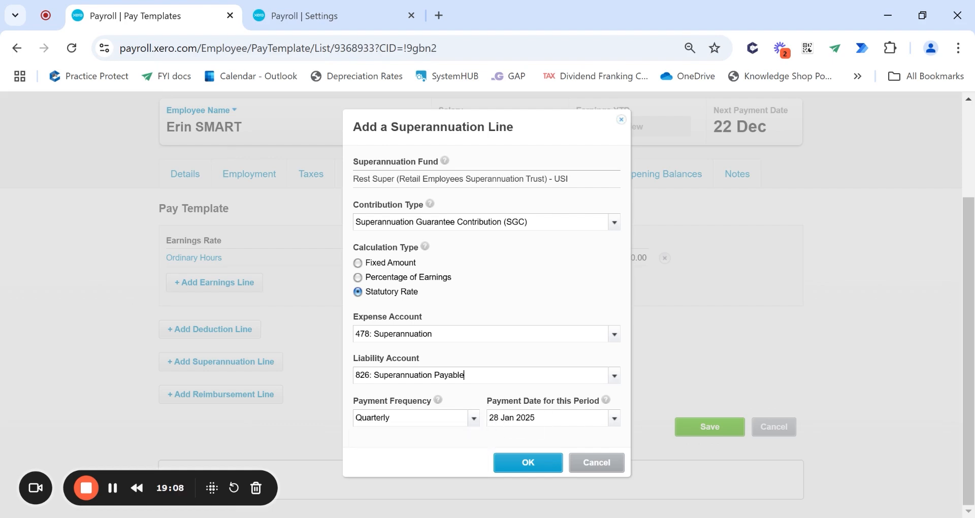
- Confirm the Rest Super SGC line and save the pay template
{"action": "left_click", "coordinate": [528, 462]}
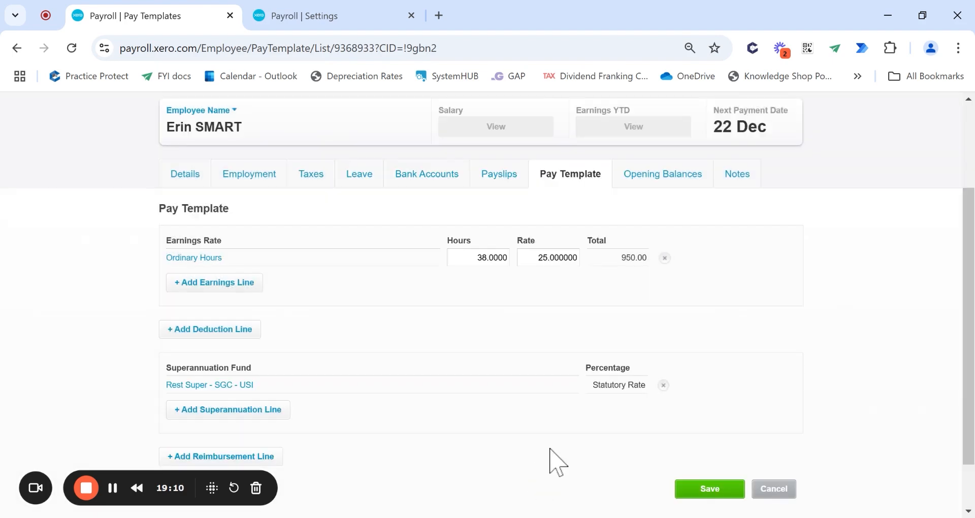
{"action": "scroll", "coordinate": [508, 432], "scroll_direction": "down", "scroll_amount": 1}
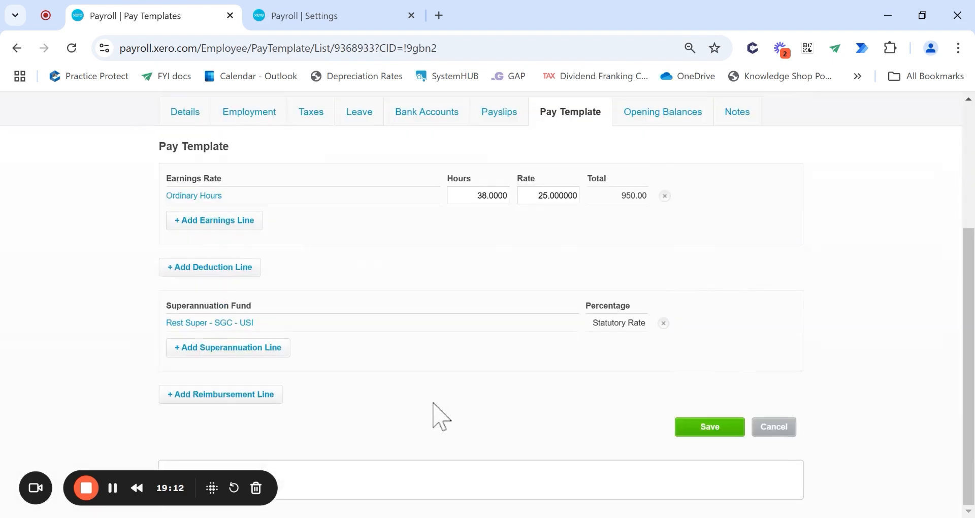
{"action": "left_click", "coordinate": [711, 428]}
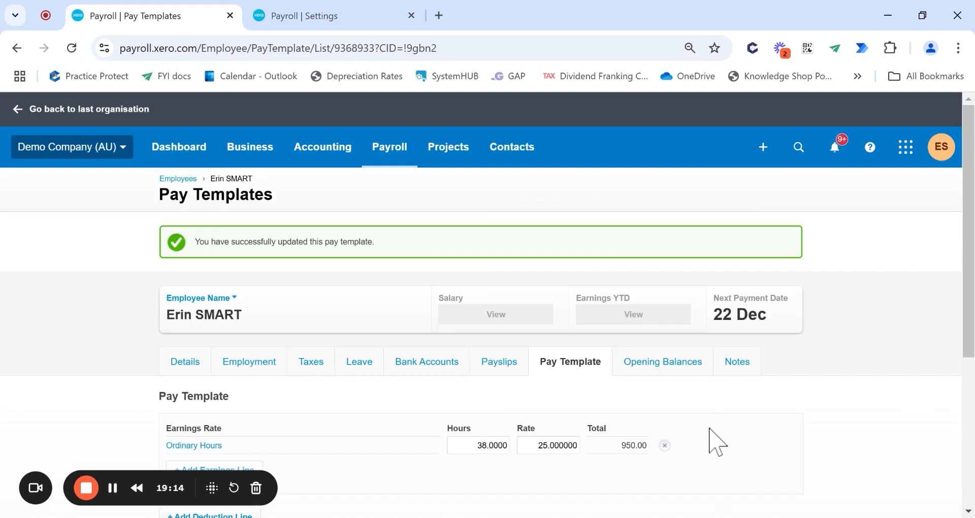
{"action": "scroll", "coordinate": [709, 442], "scroll_direction": "down", "scroll_amount": 4}
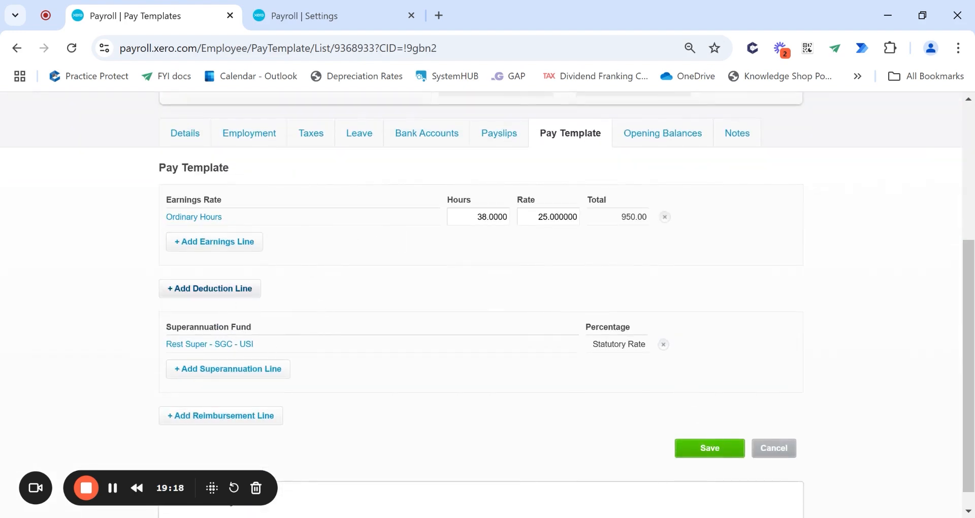
- Try a Union Fees/Subscriptions deduction line, then cancel it without adding
{"action": "left_click", "coordinate": [248, 291]}
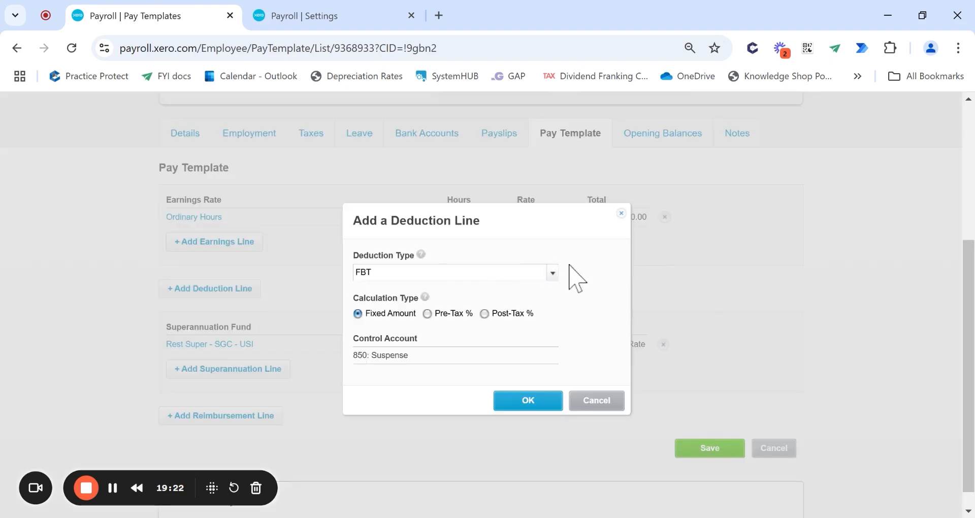
{"action": "left_click", "coordinate": [553, 272]}
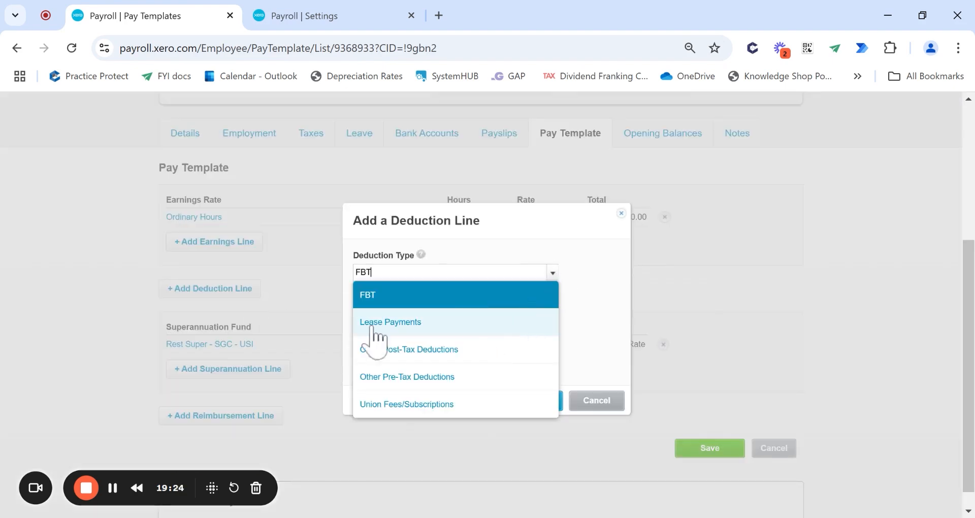
{"action": "left_click", "coordinate": [449, 405]}
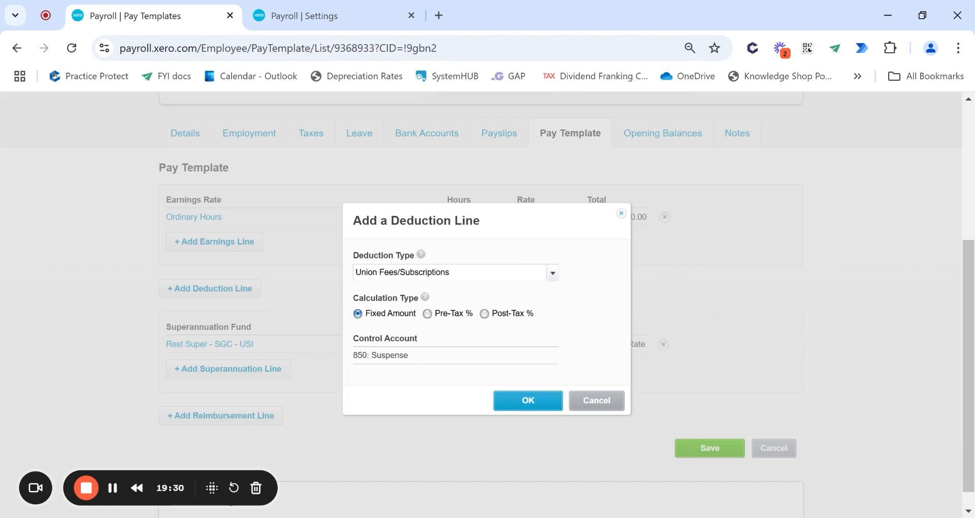
{"action": "left_click", "coordinate": [607, 406]}
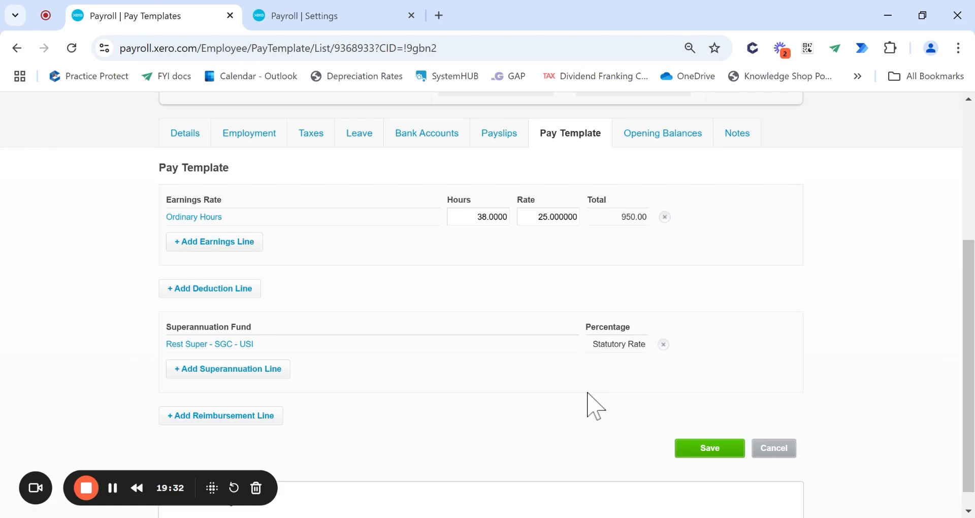
{"action": "scroll", "coordinate": [657, 404], "scroll_direction": "up", "scroll_amount": 2}
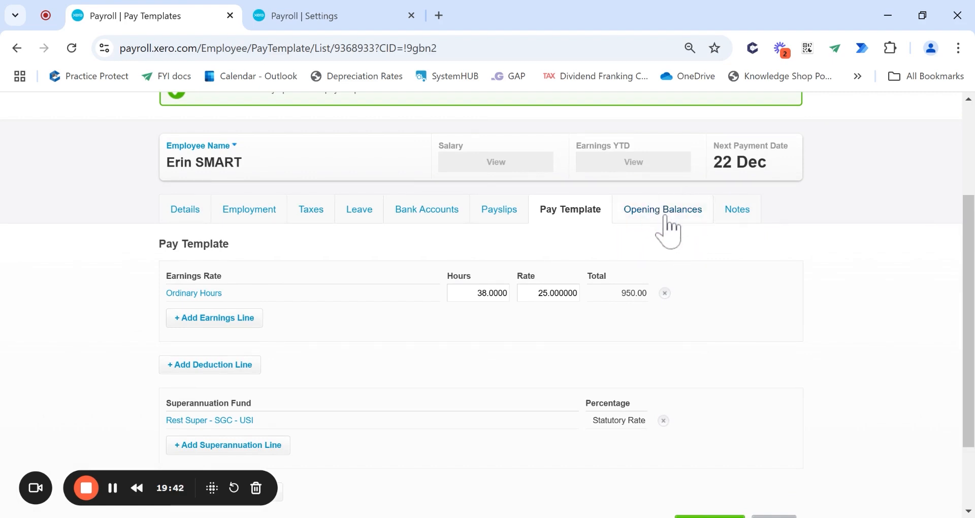
- Check the employee's empty Notes, return to Personal details, and open the Payroll menu
{"action": "left_click", "coordinate": [740, 214]}
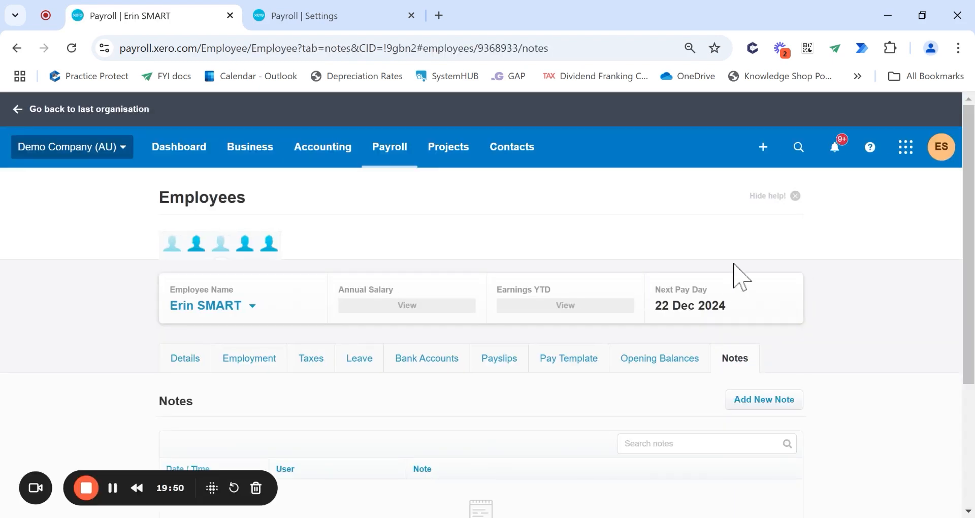
{"action": "scroll", "coordinate": [736, 277], "scroll_direction": "down", "scroll_amount": 3}
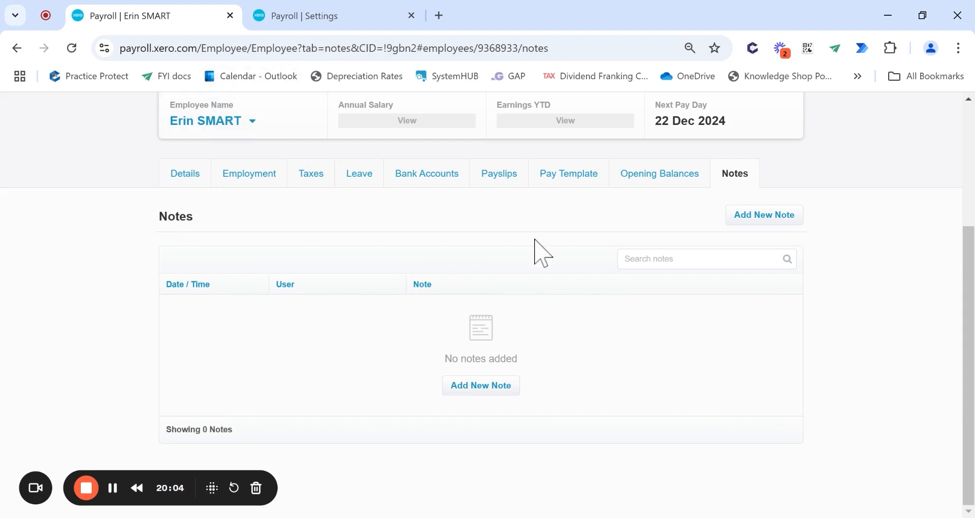
{"action": "scroll", "coordinate": [545, 233], "scroll_direction": "up", "scroll_amount": 2}
{"action": "left_click", "coordinate": [181, 249]}
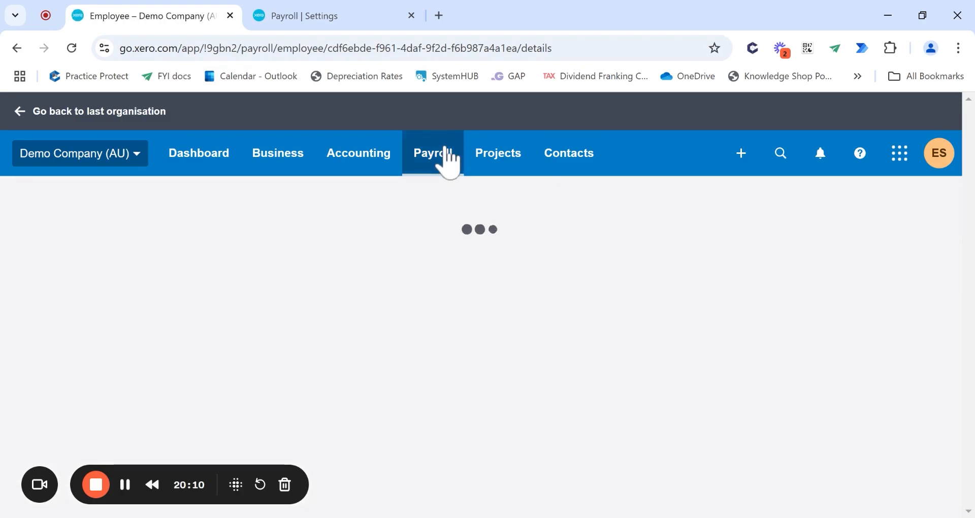
{"action": "left_click", "coordinate": [441, 155]}
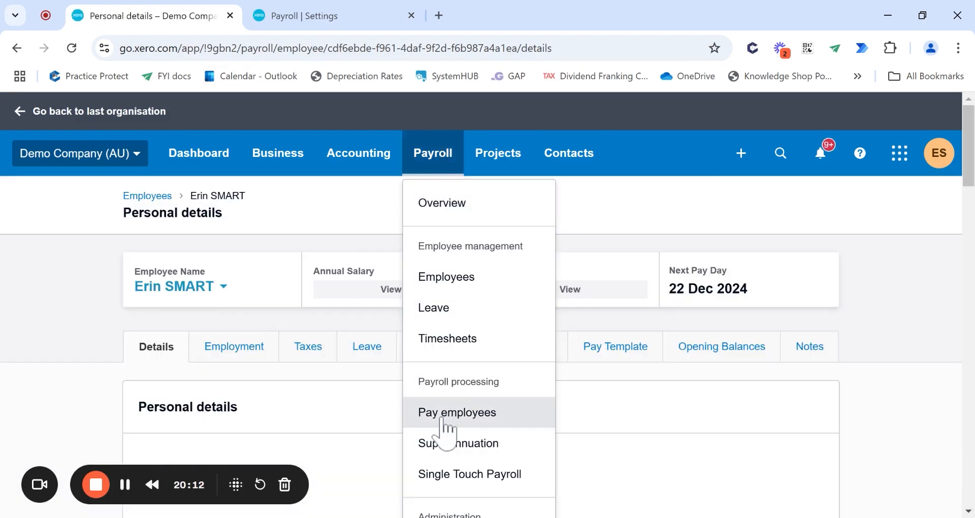